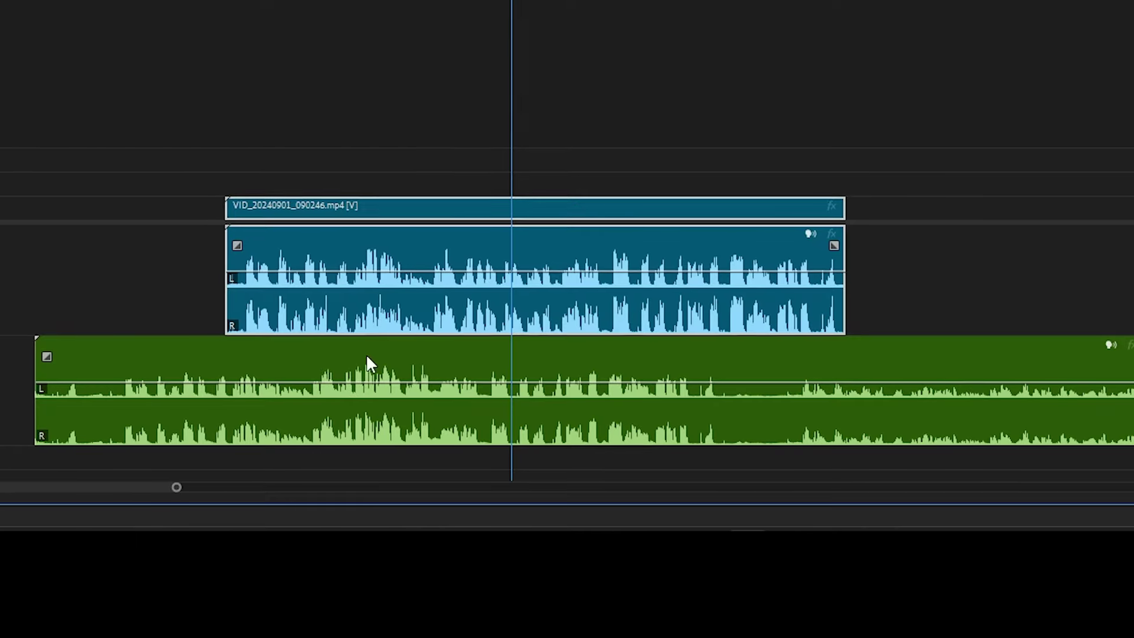
Step: Slide Recording 155.wav along the timeline until its waveform matches the phone video's audio
drag(367, 356, 503, 371)
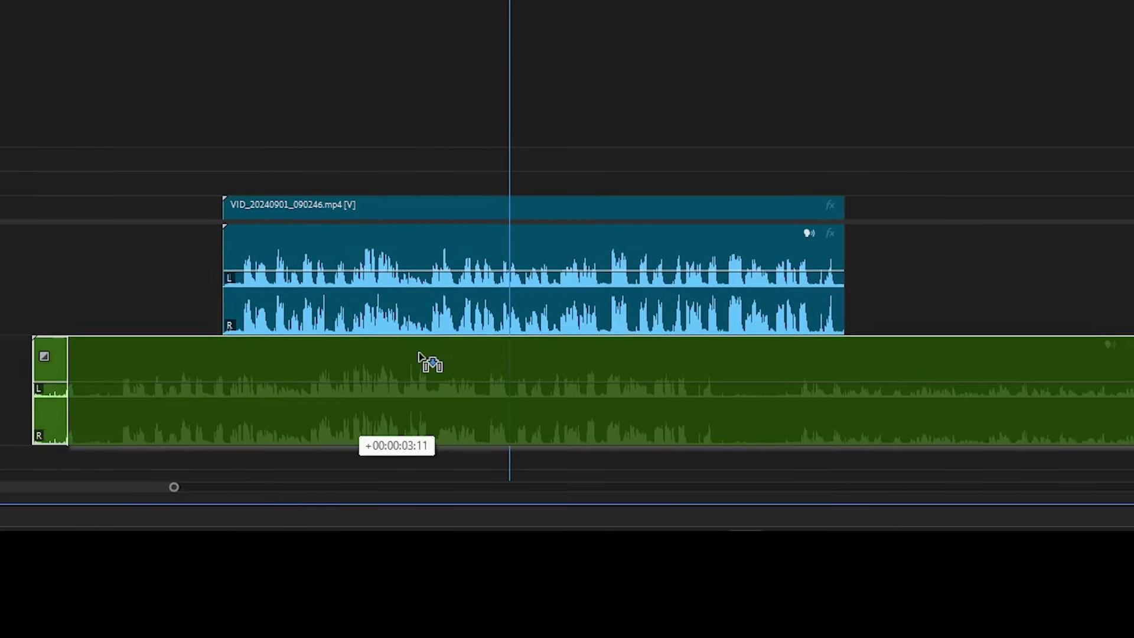
drag(702, 357, 685, 369)
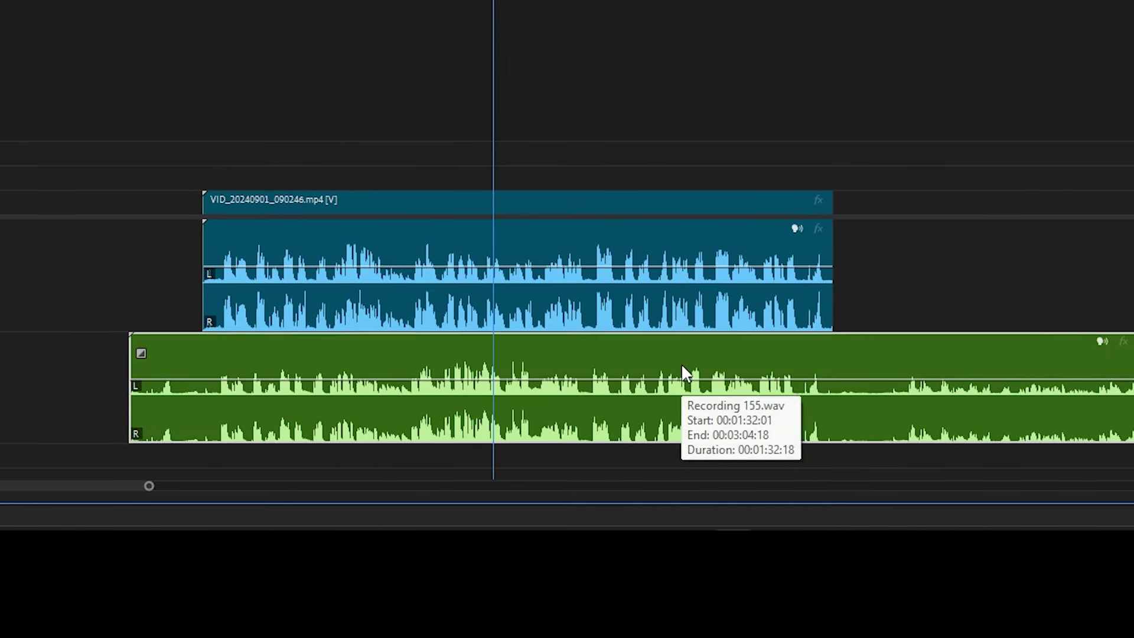
key(equal)
key(equal)
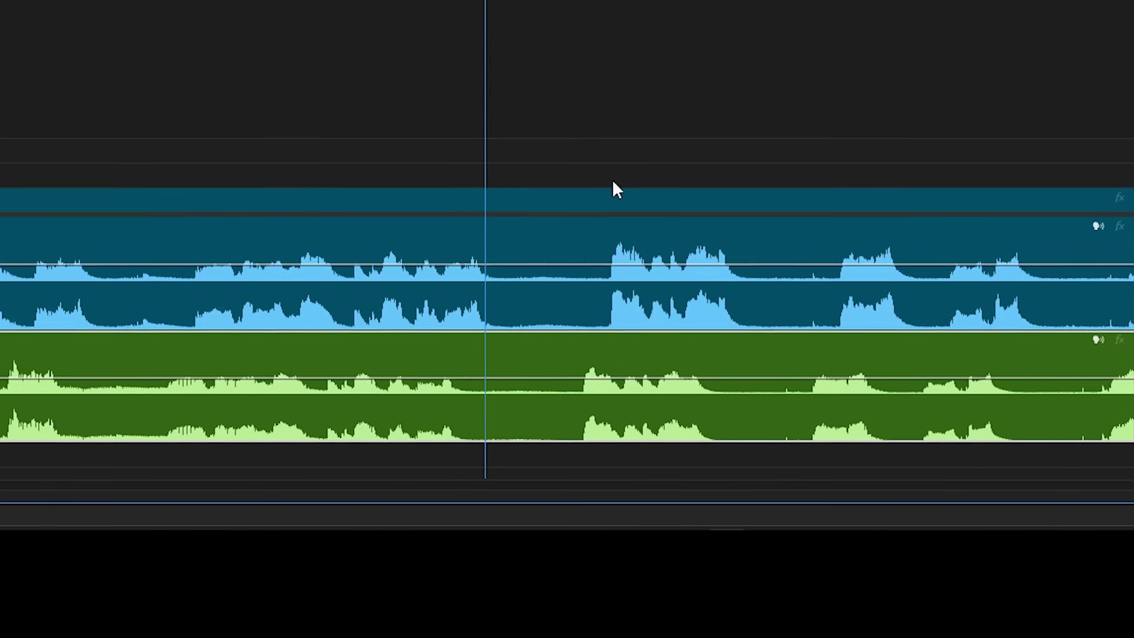
mouse_move(576, 353)
mouse_down()
mouse_move(598, 352)
mouse_move(597, 363)
mouse_up()
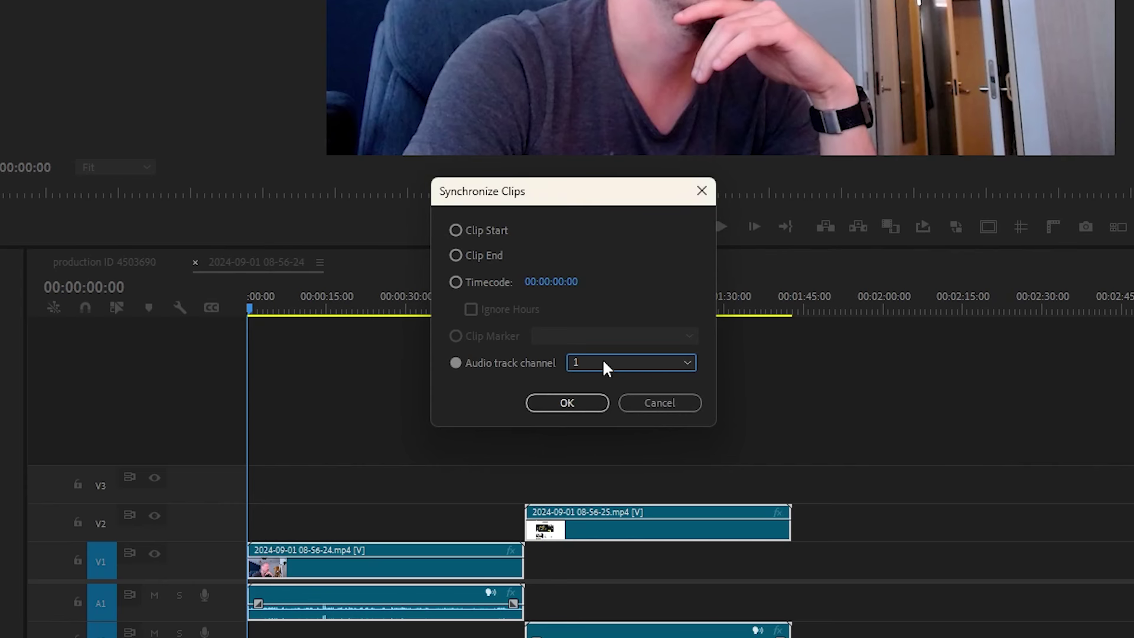
Step: Set the Synchronize Clips audio track channel to 1
click(604, 363)
click(604, 391)
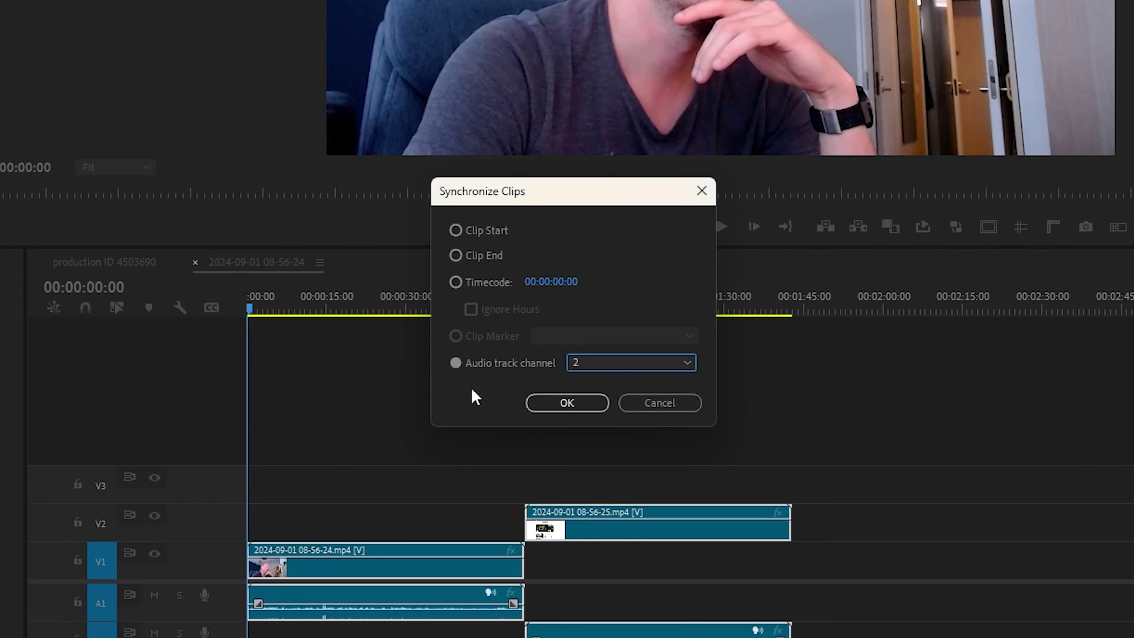
click(586, 362)
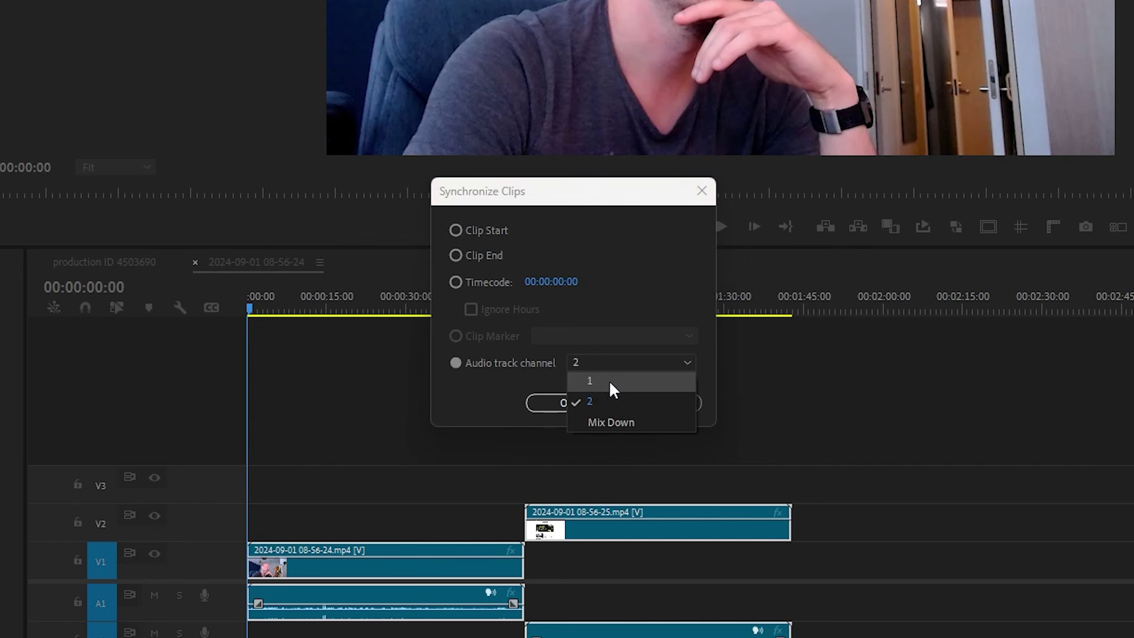
click(608, 380)
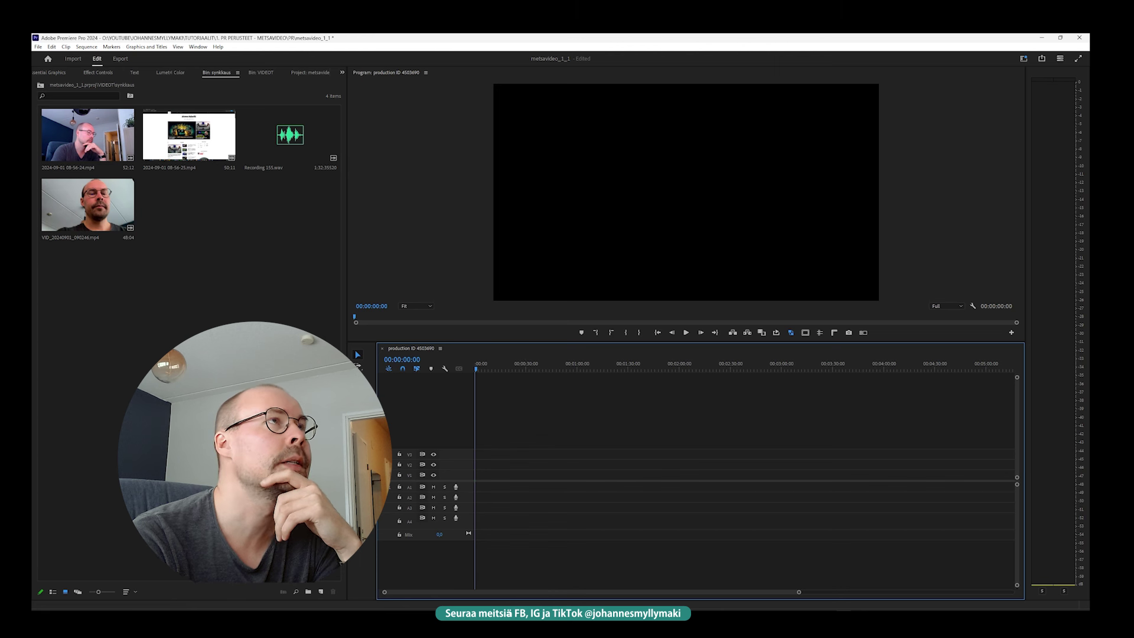
drag(89, 322, 292, 150)
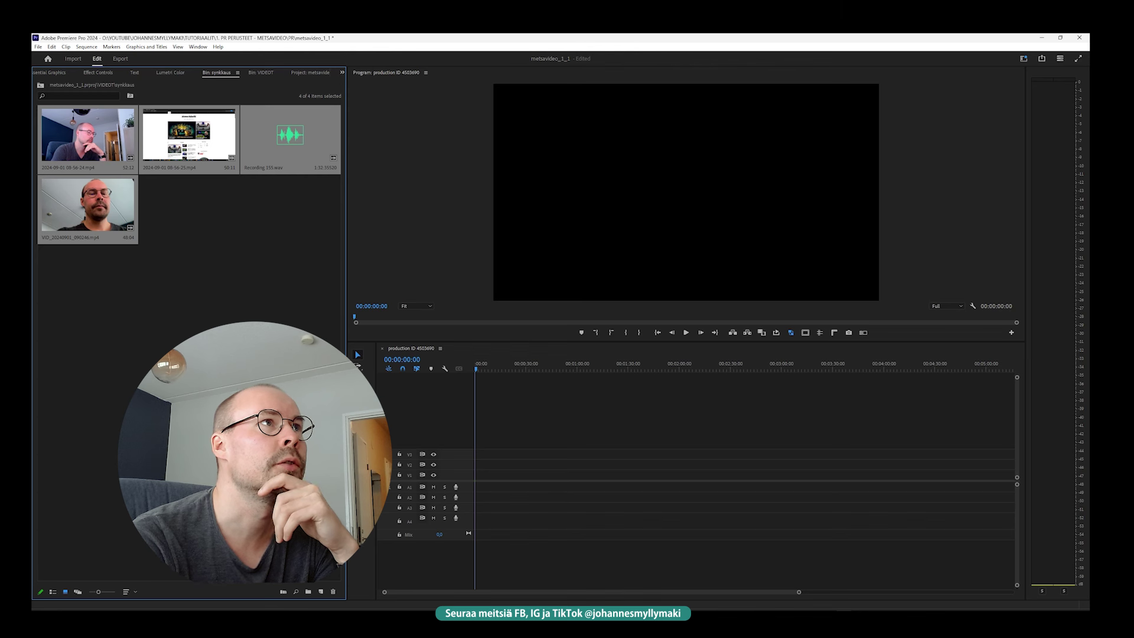
click(206, 302)
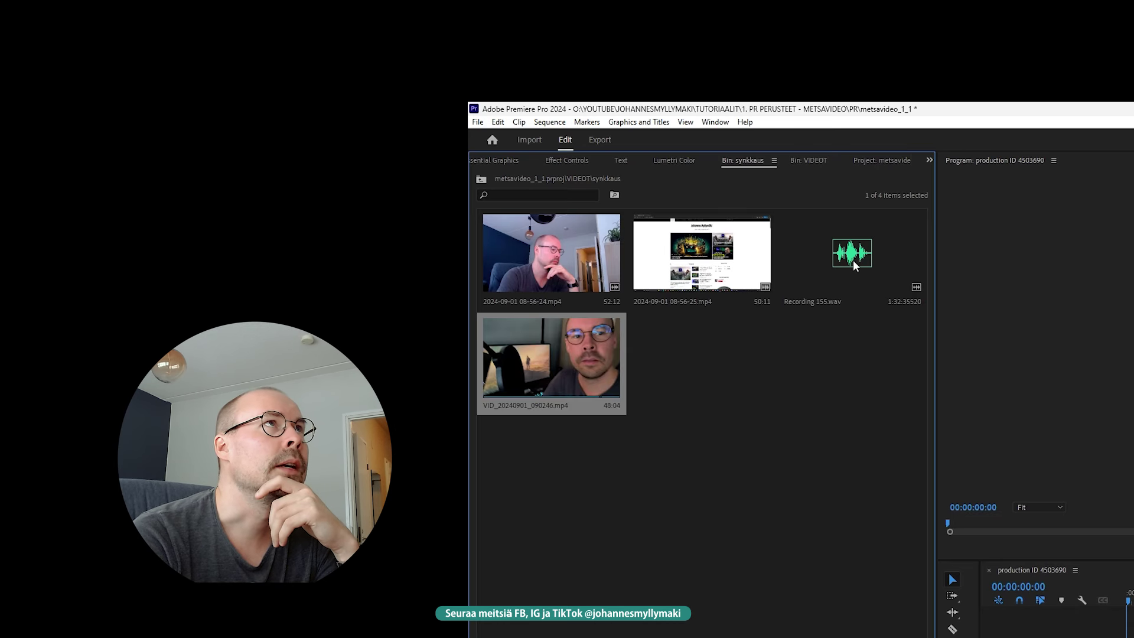
click(291, 140)
click(597, 353)
click(842, 282)
click(593, 369)
click(847, 267)
click(592, 346)
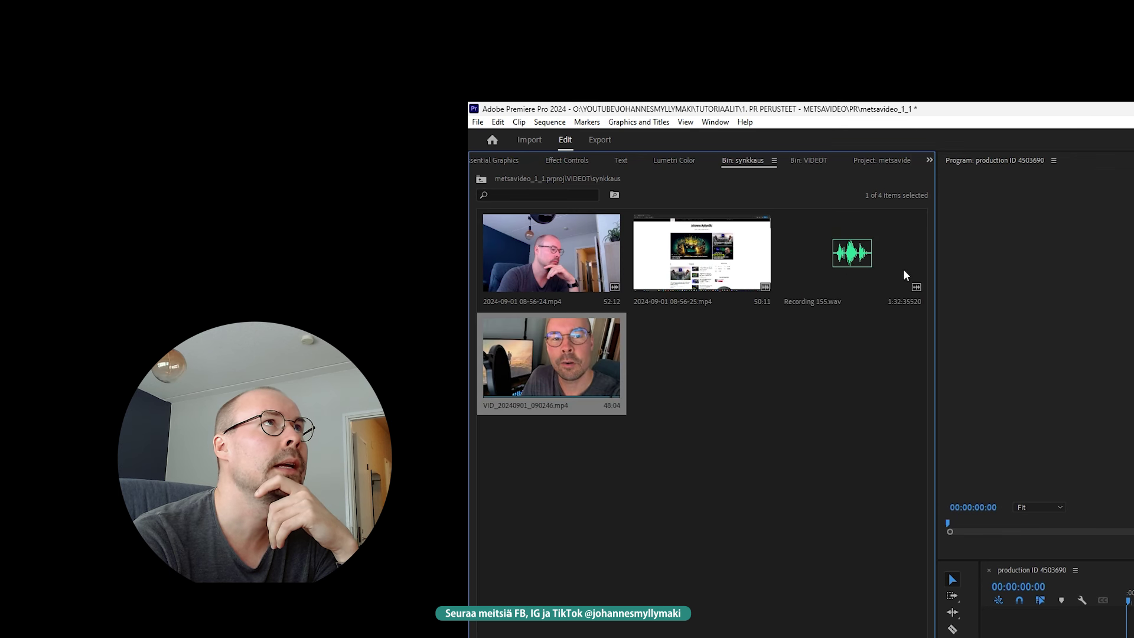
click(838, 279)
click(591, 346)
click(867, 272)
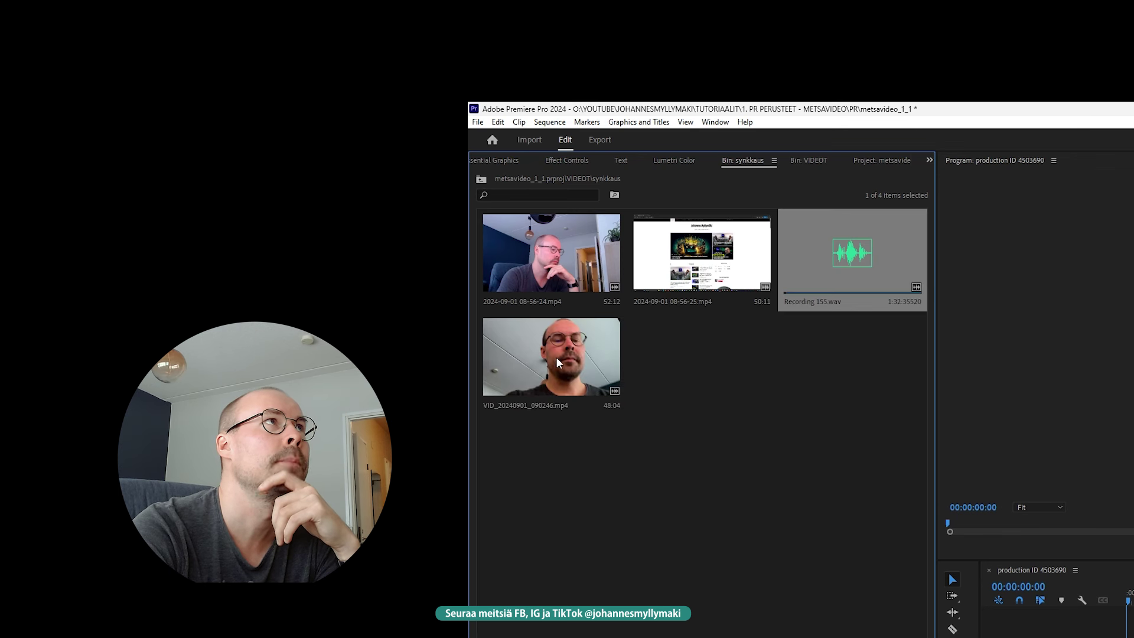
click(556, 357)
click(725, 322)
click(695, 263)
click(561, 259)
click(636, 268)
click(537, 261)
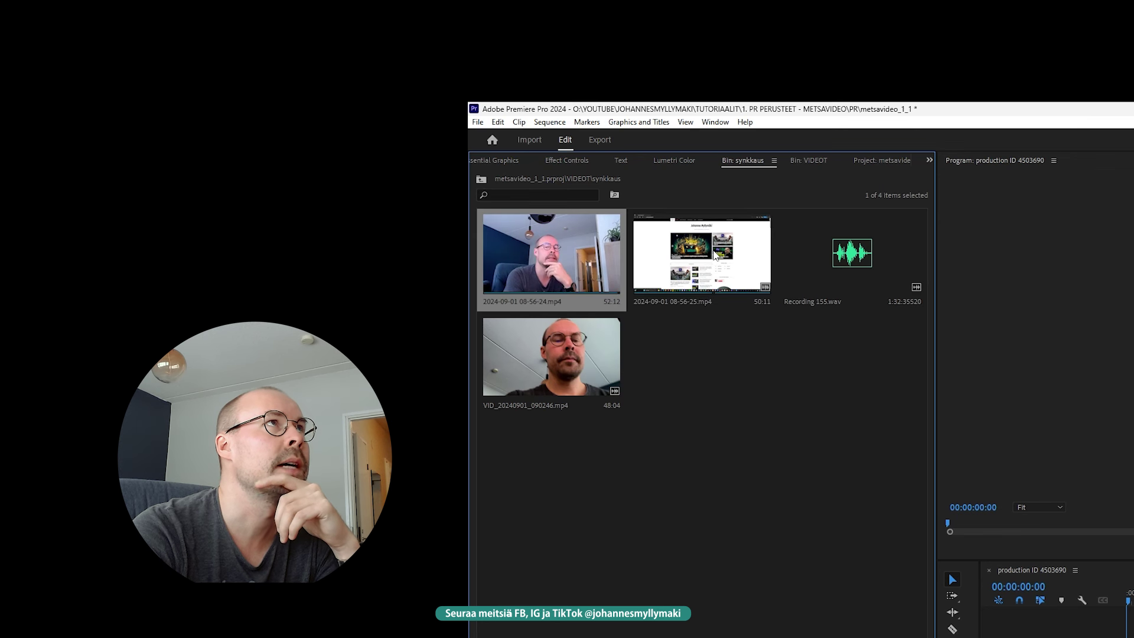
click(714, 260)
click(580, 260)
click(720, 259)
click(555, 256)
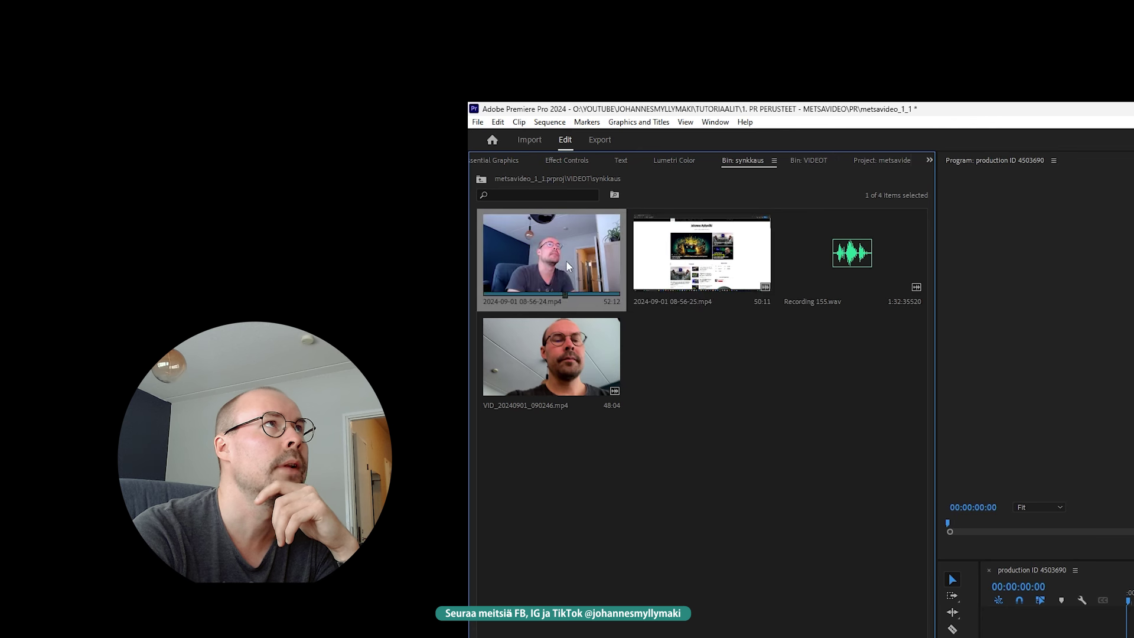
click(695, 261)
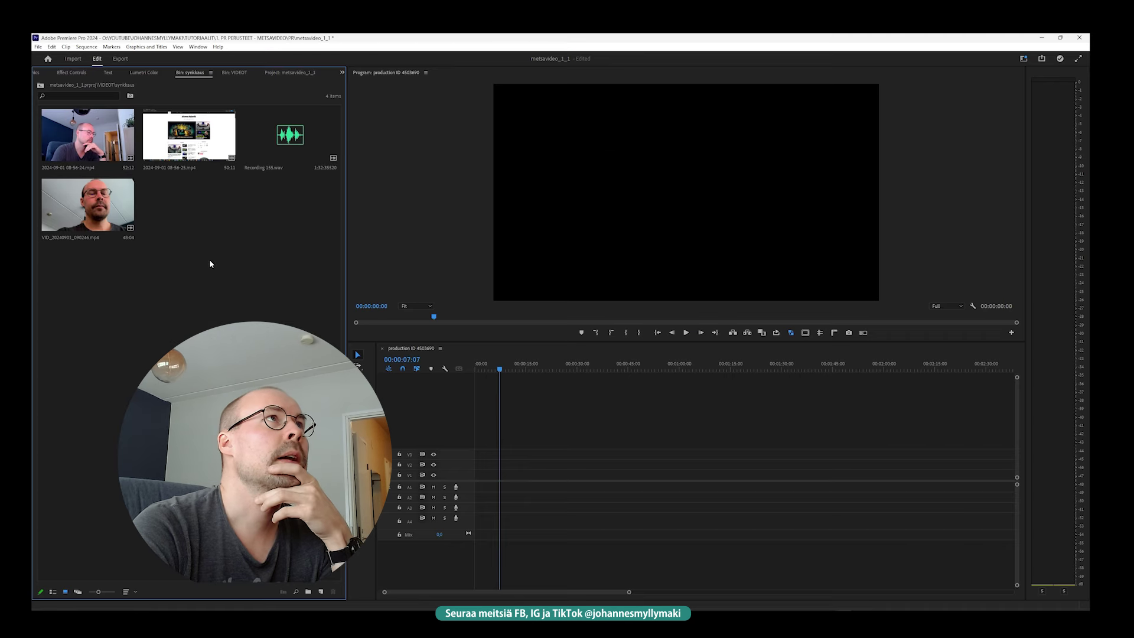
key(Left)
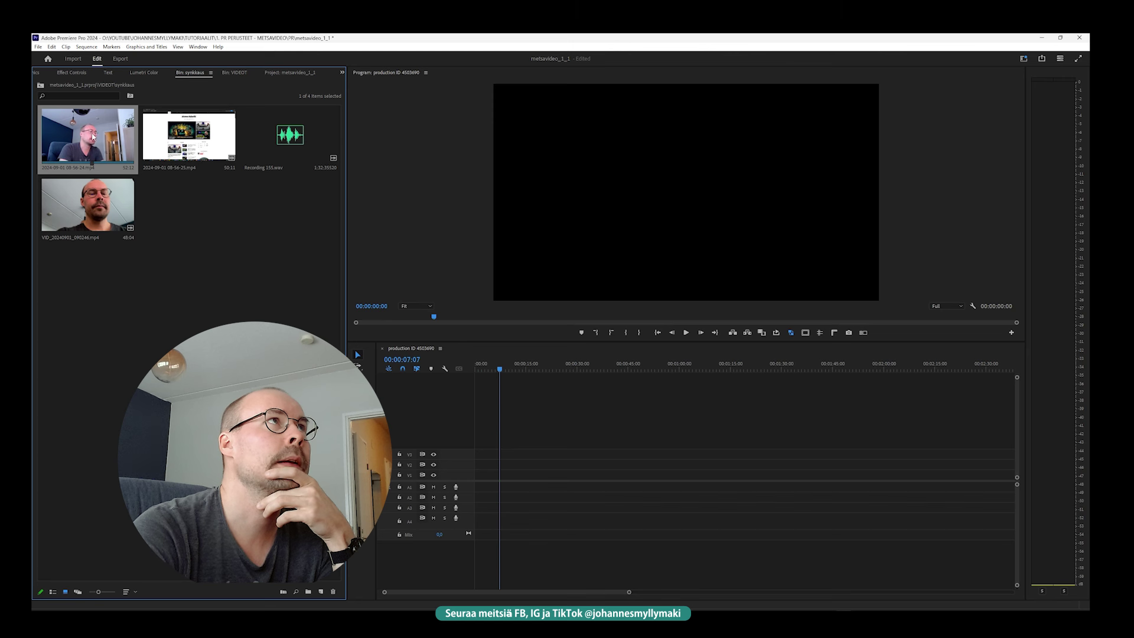
mouse_move(92, 134)
mouse_down()
mouse_move(511, 474)
mouse_move(511, 464)
mouse_up()
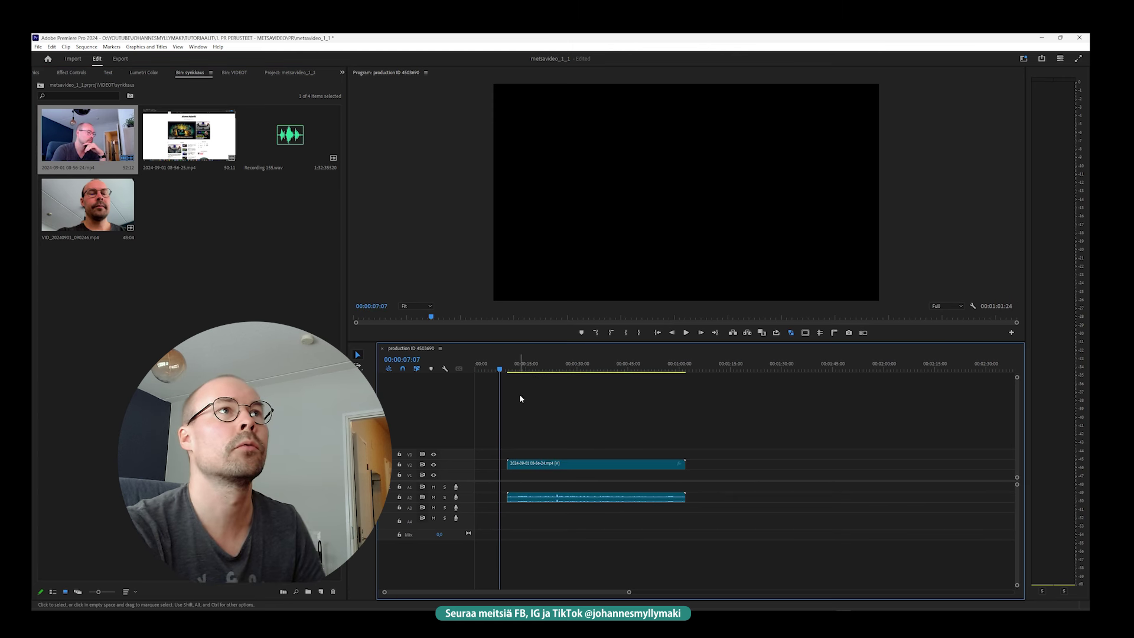
click(507, 370)
key(=)
drag(603, 474, 604, 484)
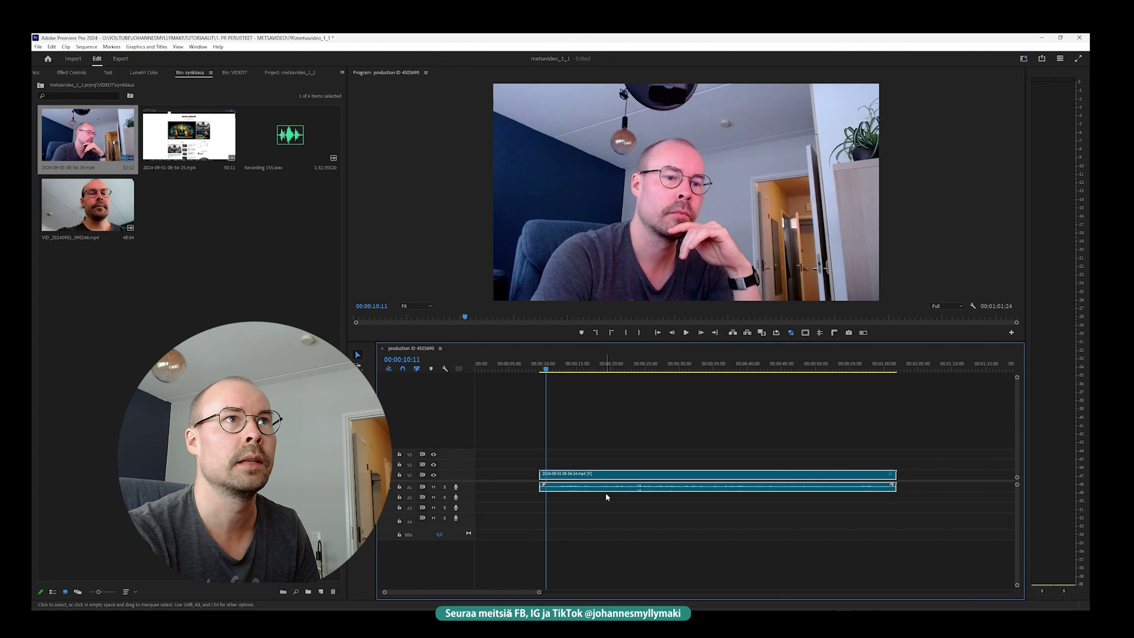
Step: Play from 00:00:12:14 and expand track A1 to show the camera clip's waveform
click(561, 369)
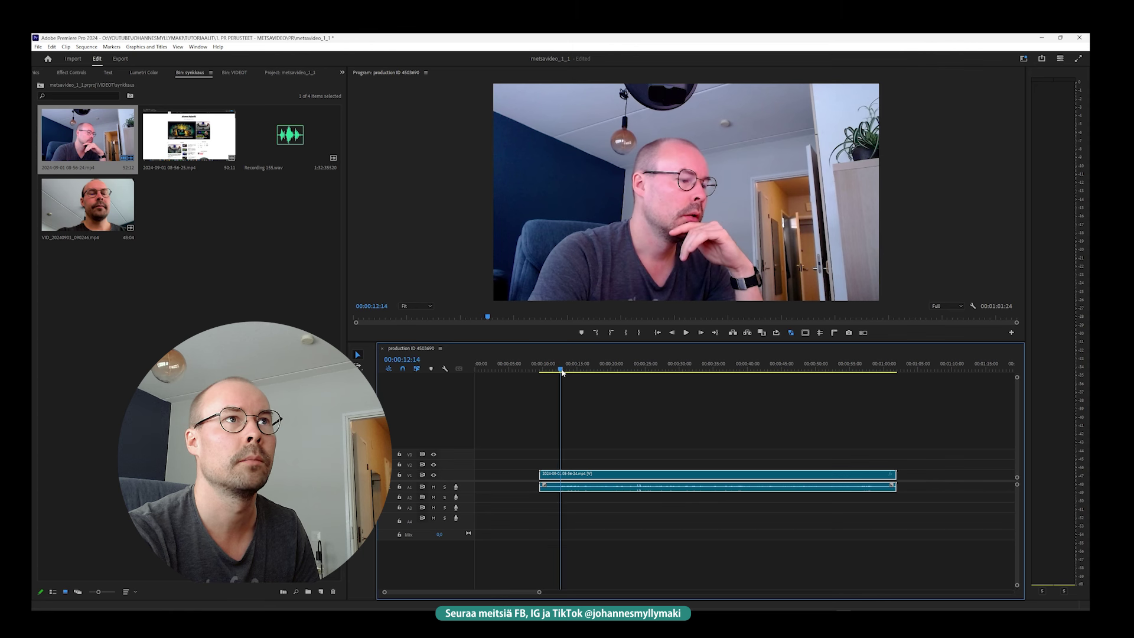
key(space)
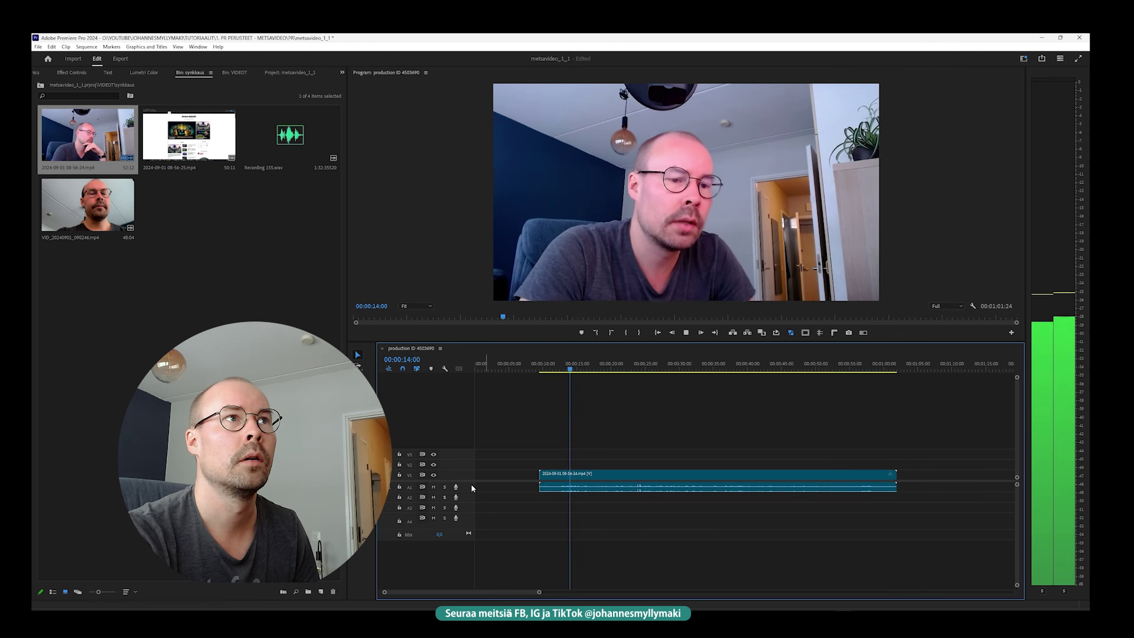
double_click(471, 488)
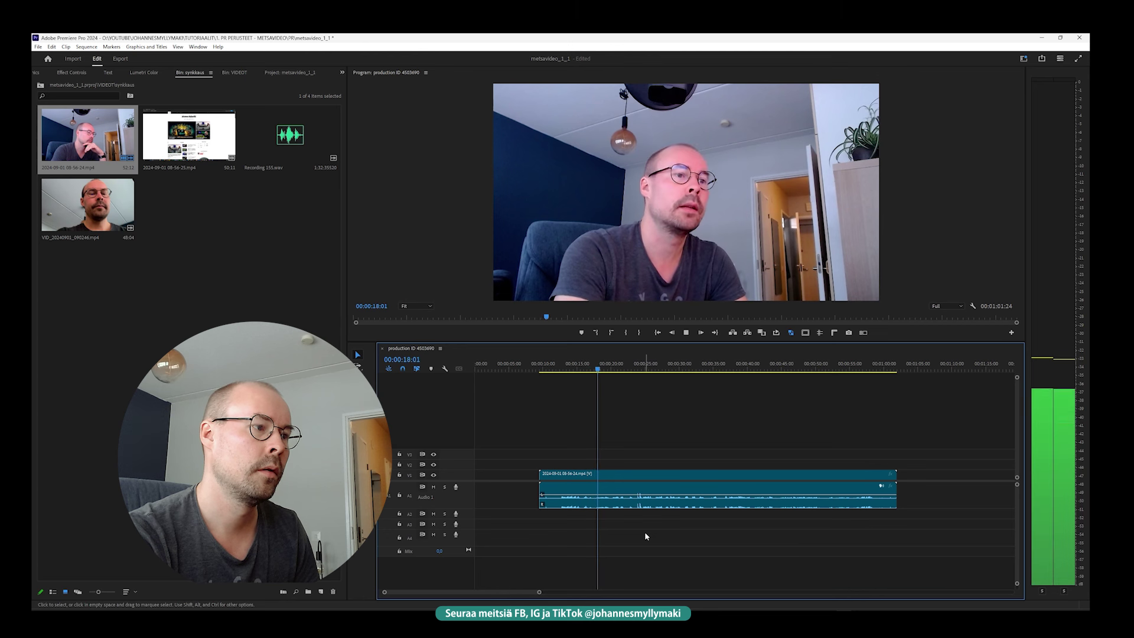
key(space)
key(minus)
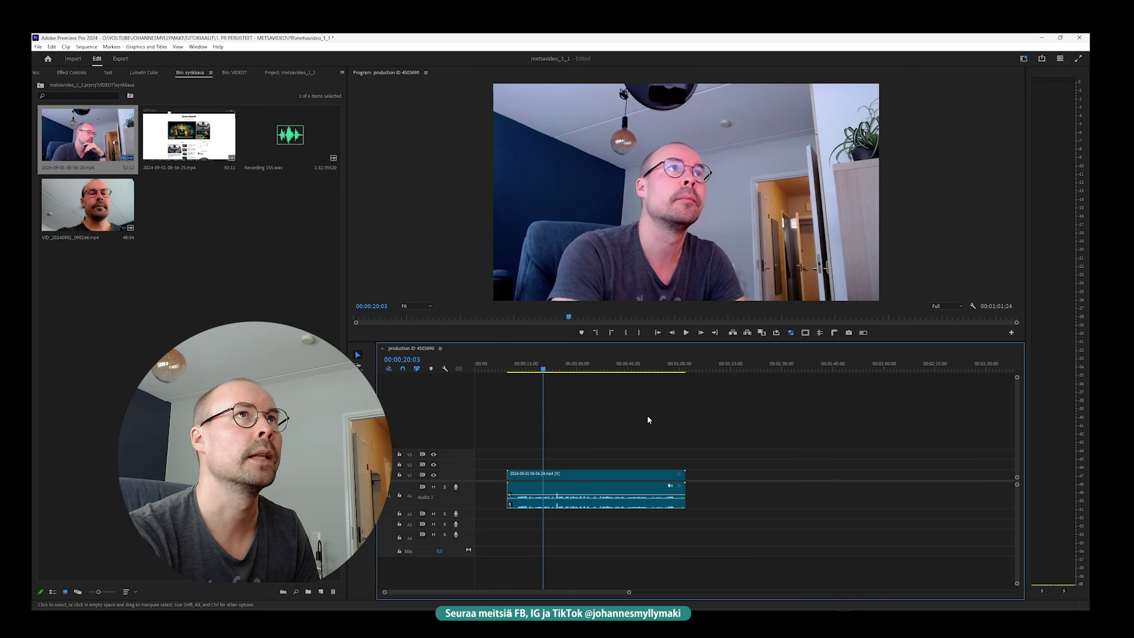
click(182, 136)
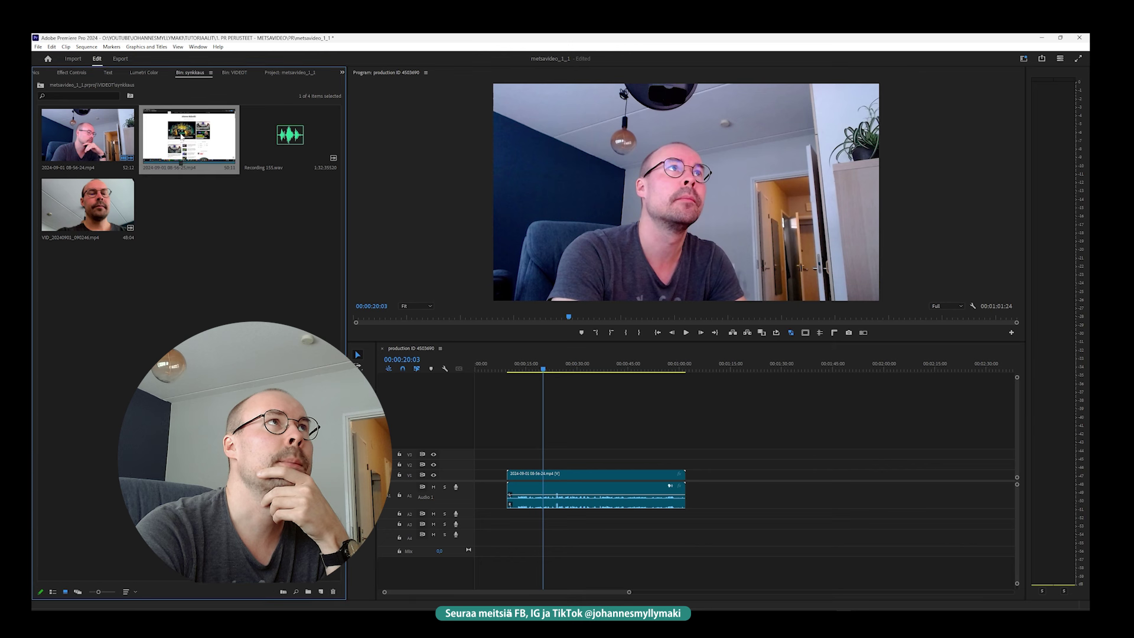
drag(179, 138, 713, 443)
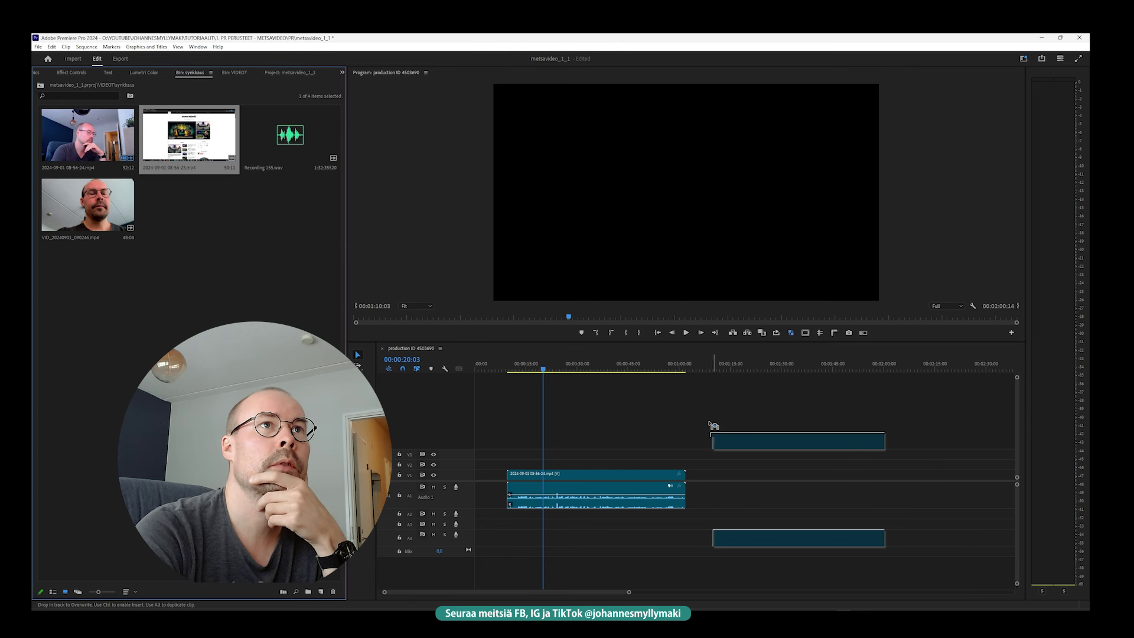
drag(713, 443, 714, 464)
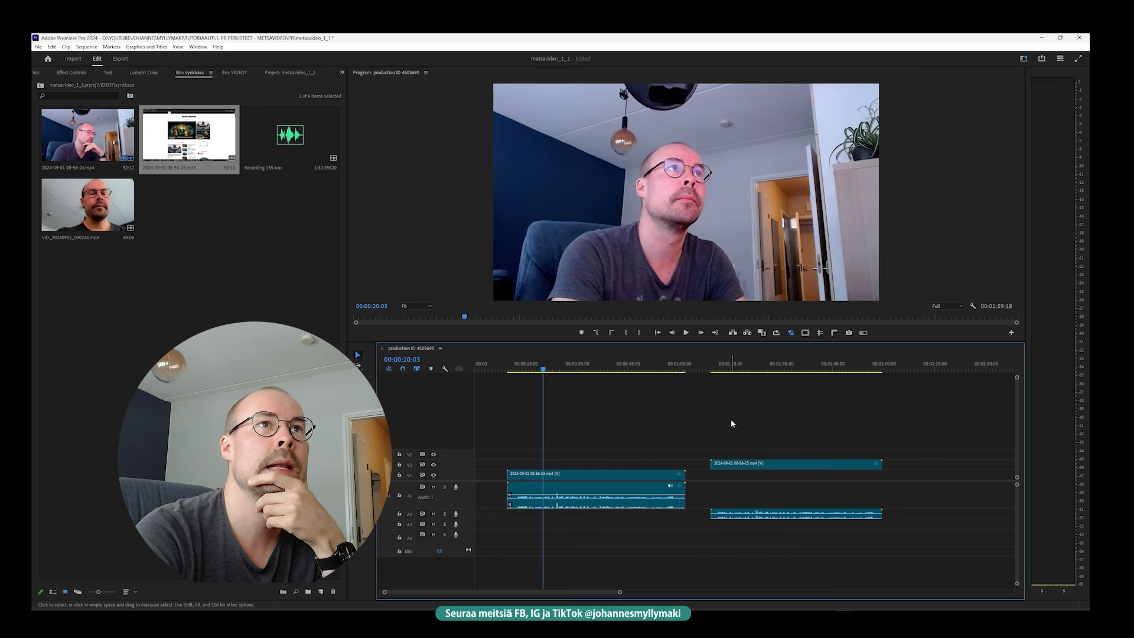
click(779, 464)
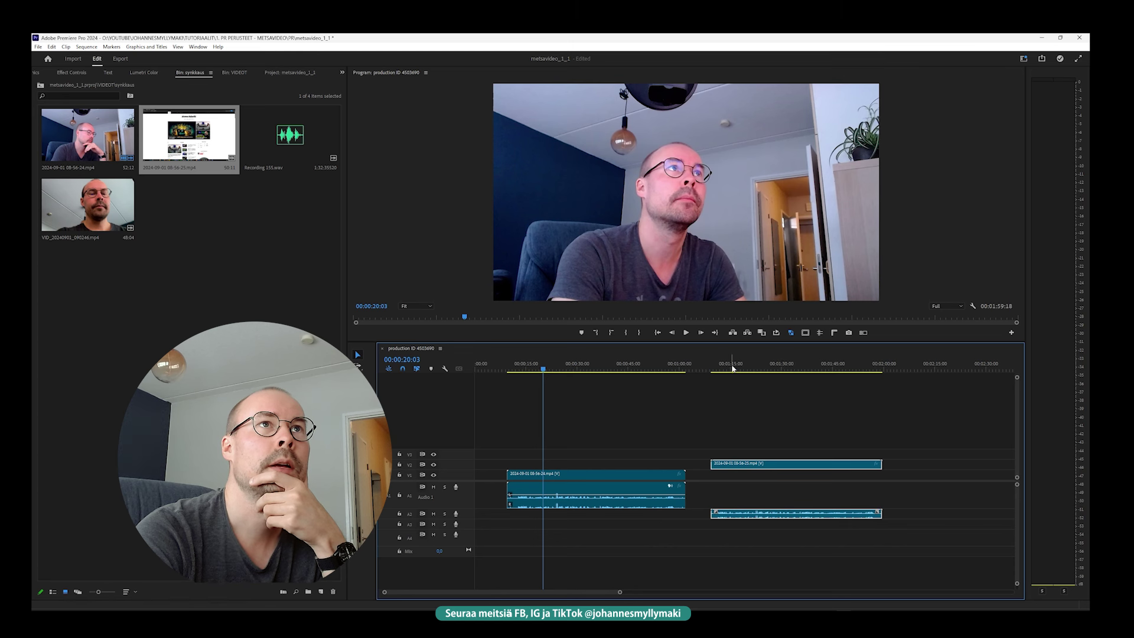
click(804, 420)
click(790, 467)
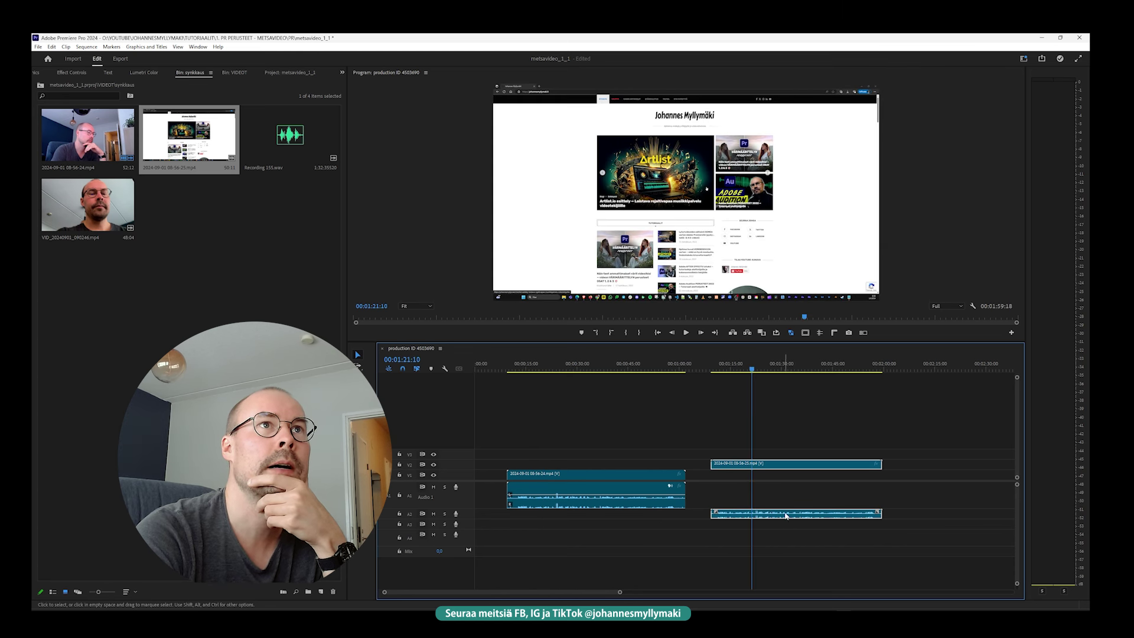
click(790, 420)
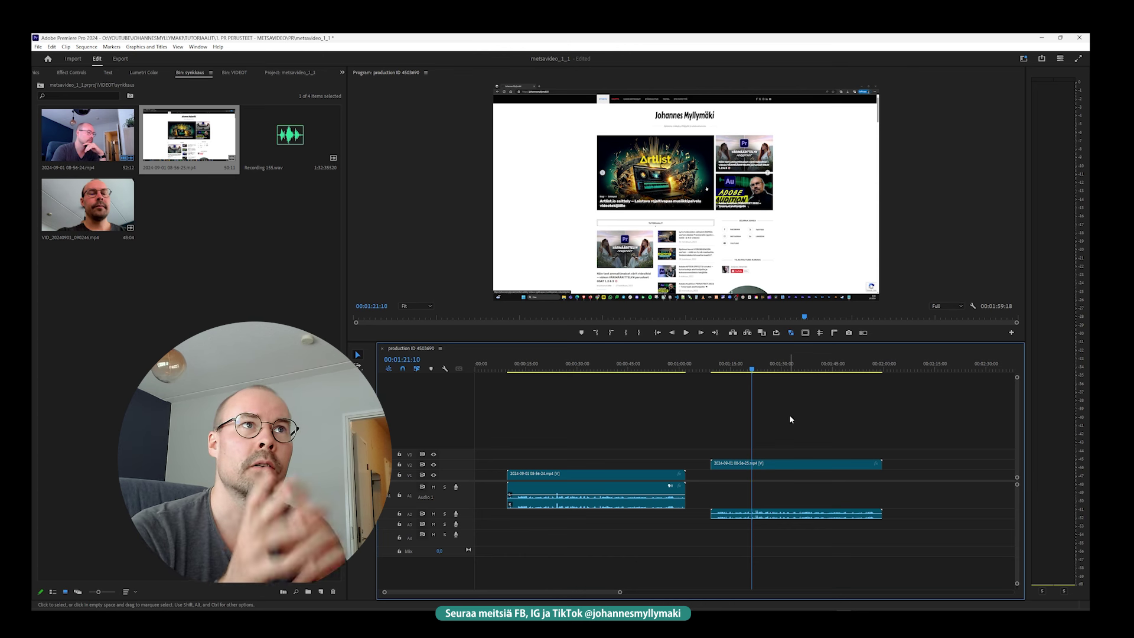
mouse_move(752, 365)
mouse_down()
mouse_move(587, 365)
mouse_move(750, 365)
mouse_up()
key(Right)
key(Right)
key(Right)
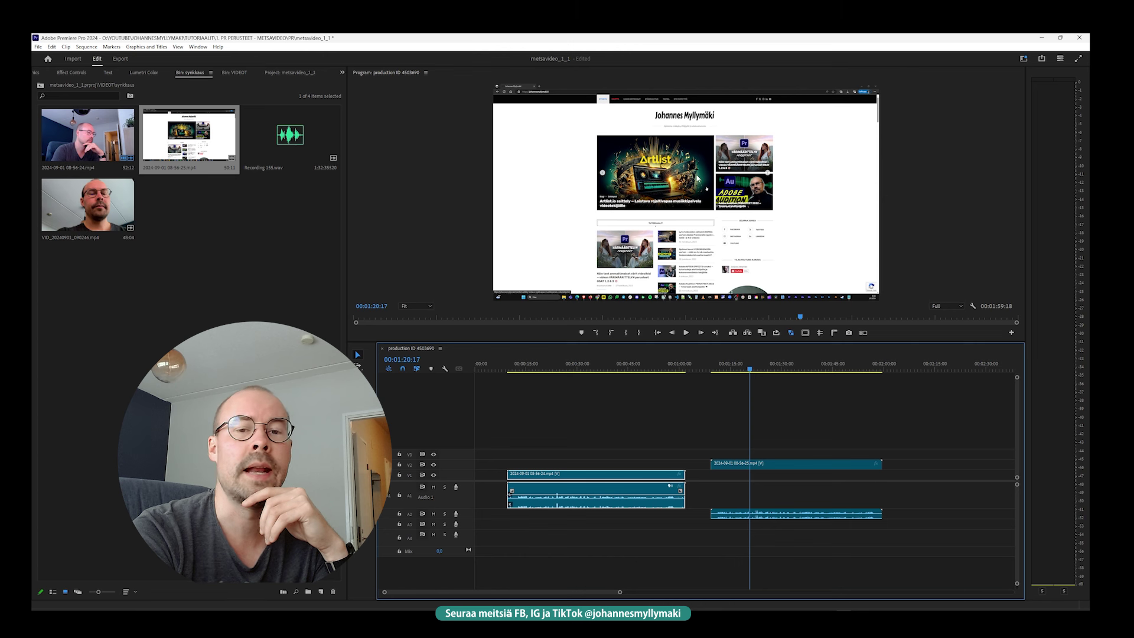
click(640, 546)
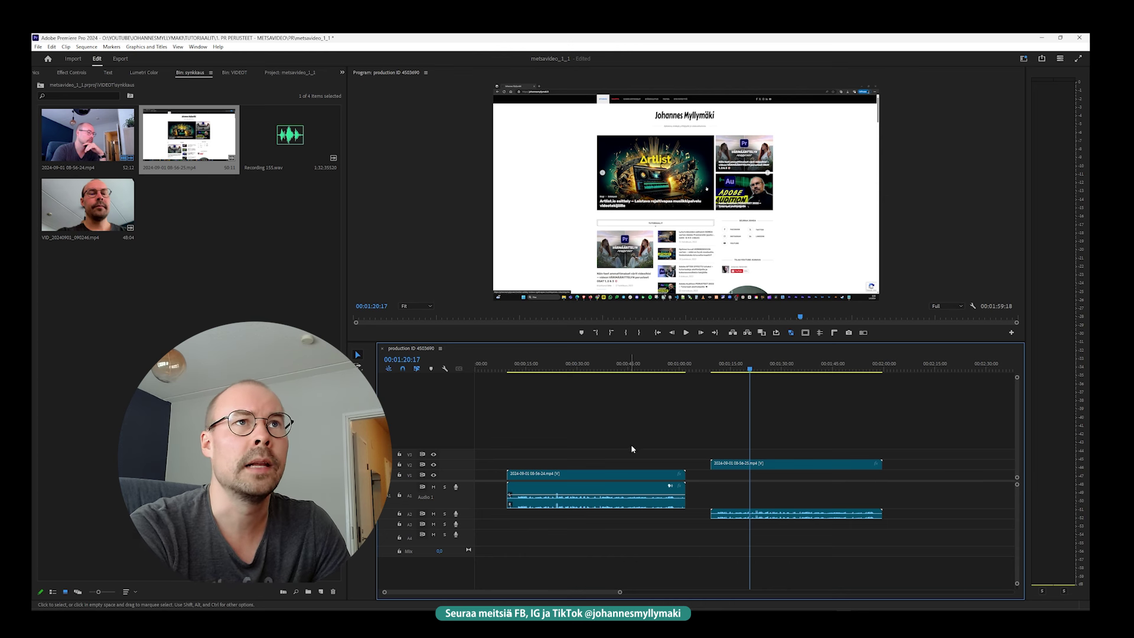
Step: Move the screen recording on V2/A2 to just after the camera clip's start
drag(678, 421, 798, 547)
click(798, 547)
click(809, 470)
drag(809, 470, 616, 467)
click(590, 419)
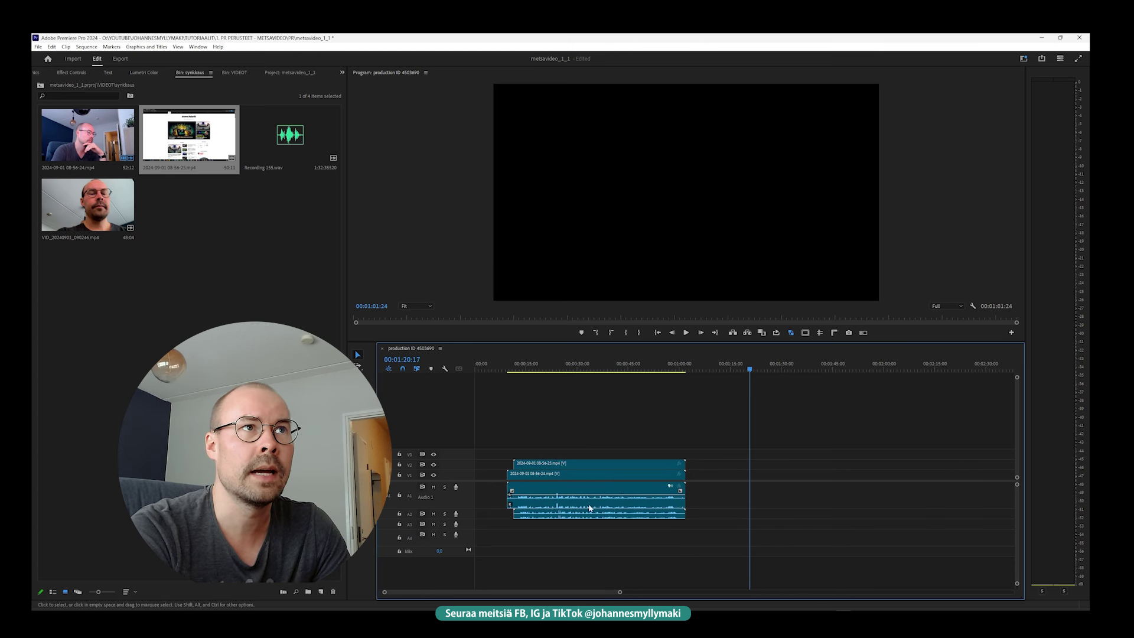
Step: Zoom in around 00:00:24:10 and make the Audio 1 and Audio 2 tracks taller
click(557, 366)
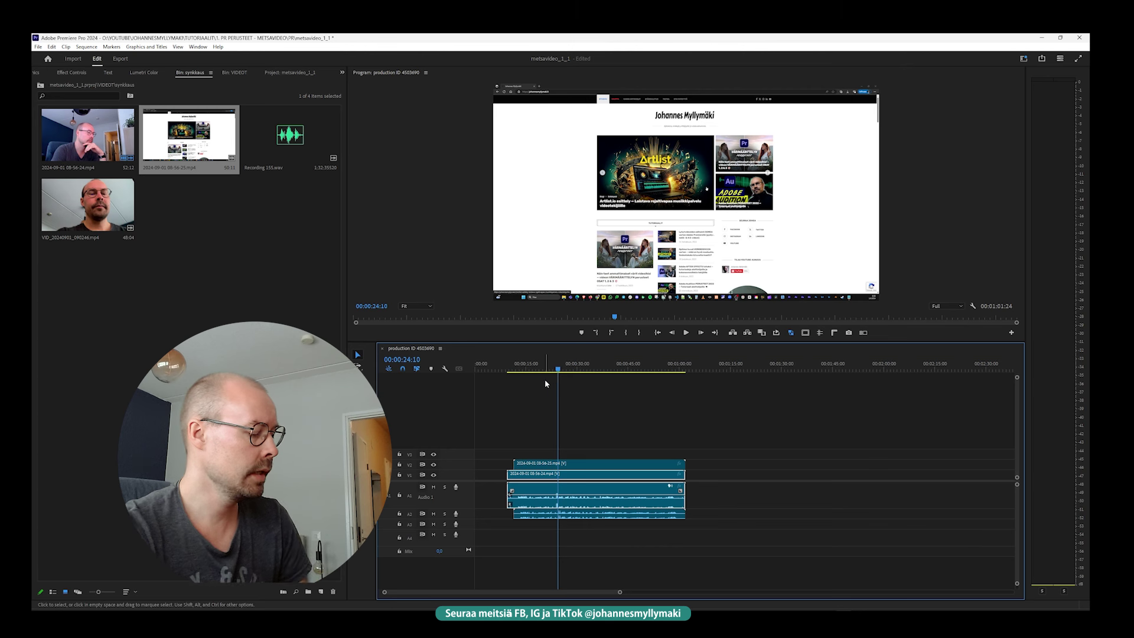
key(equal)
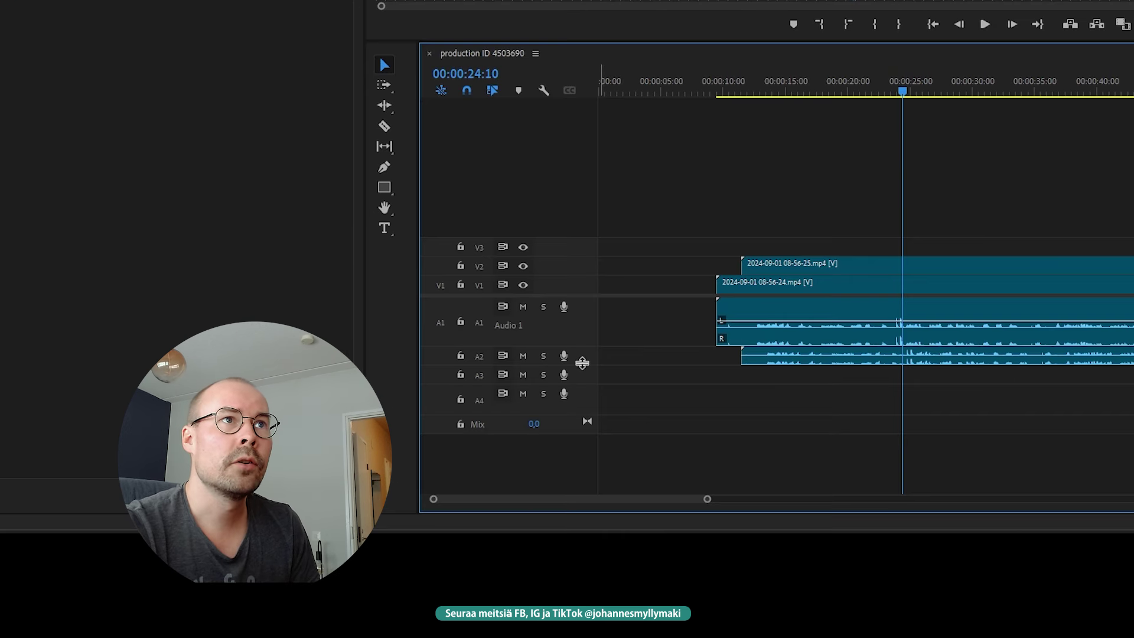
drag(465, 517, 464, 549)
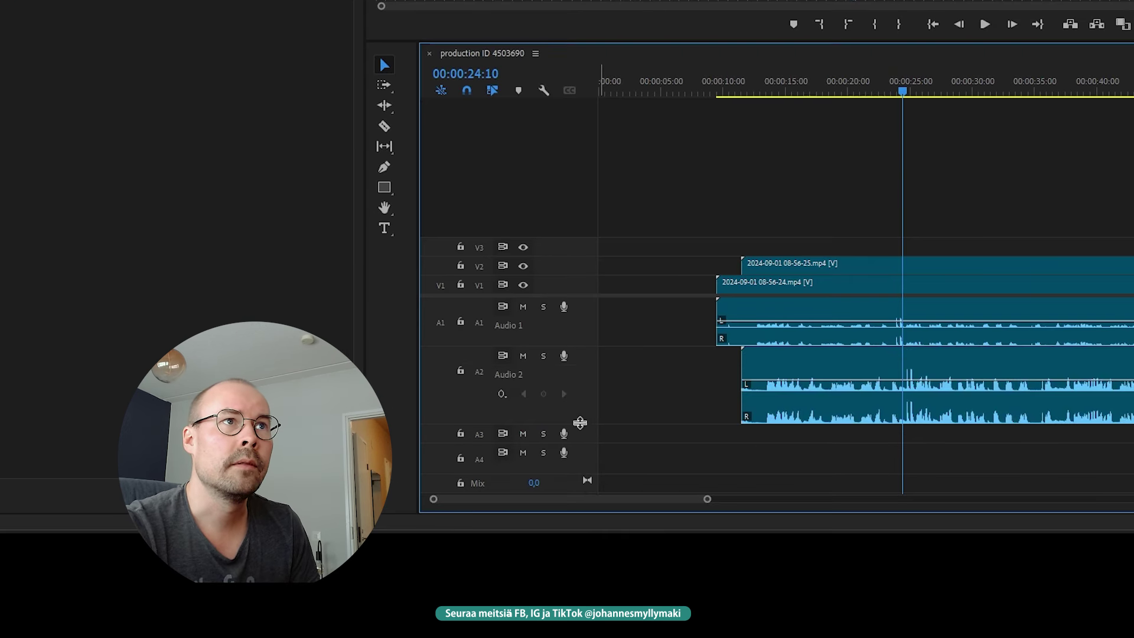
drag(582, 345, 561, 380)
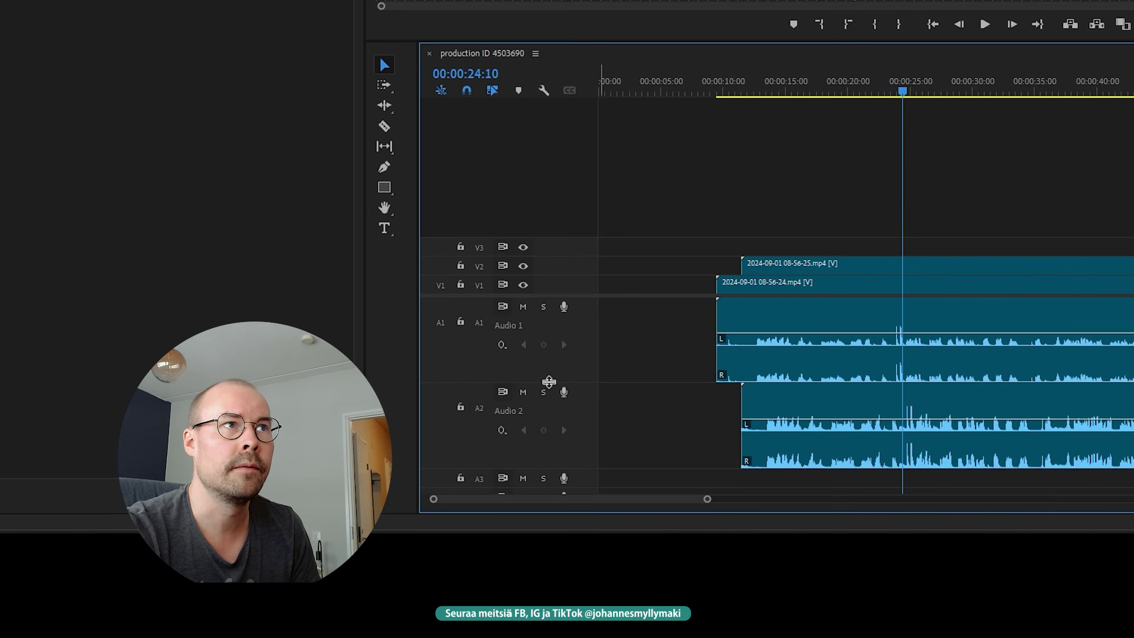
mouse_move(581, 383)
mouse_down()
mouse_move(582, 340)
mouse_move(596, 384)
mouse_up()
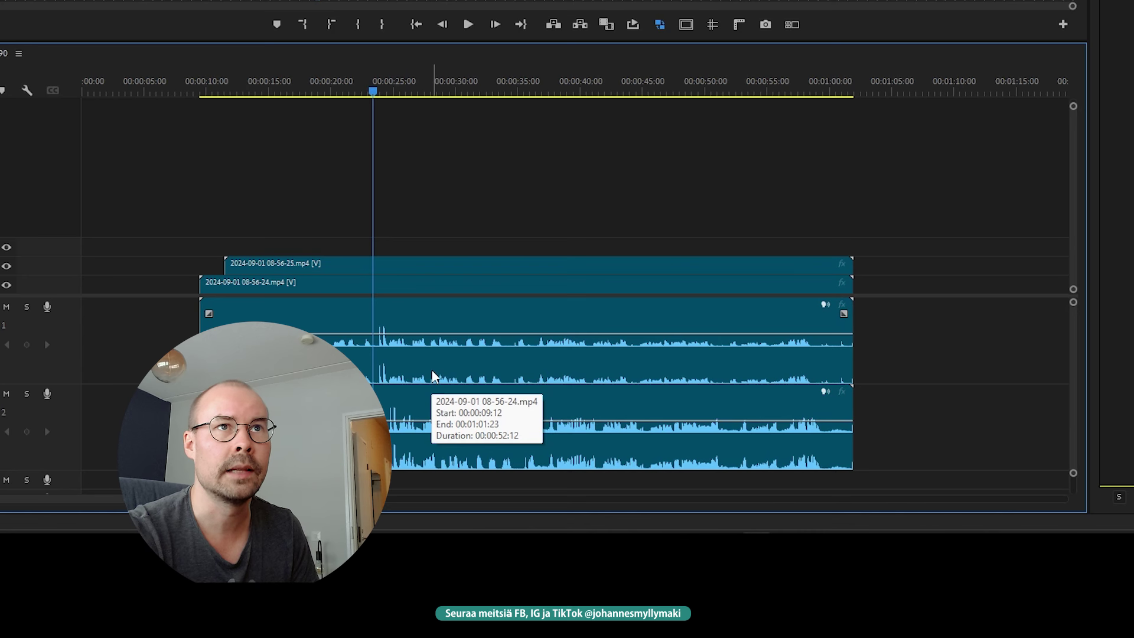
Step: Play the sequence from about 20 seconds to hear how far off the sync is
key(equal)
key(equal)
key(equal)
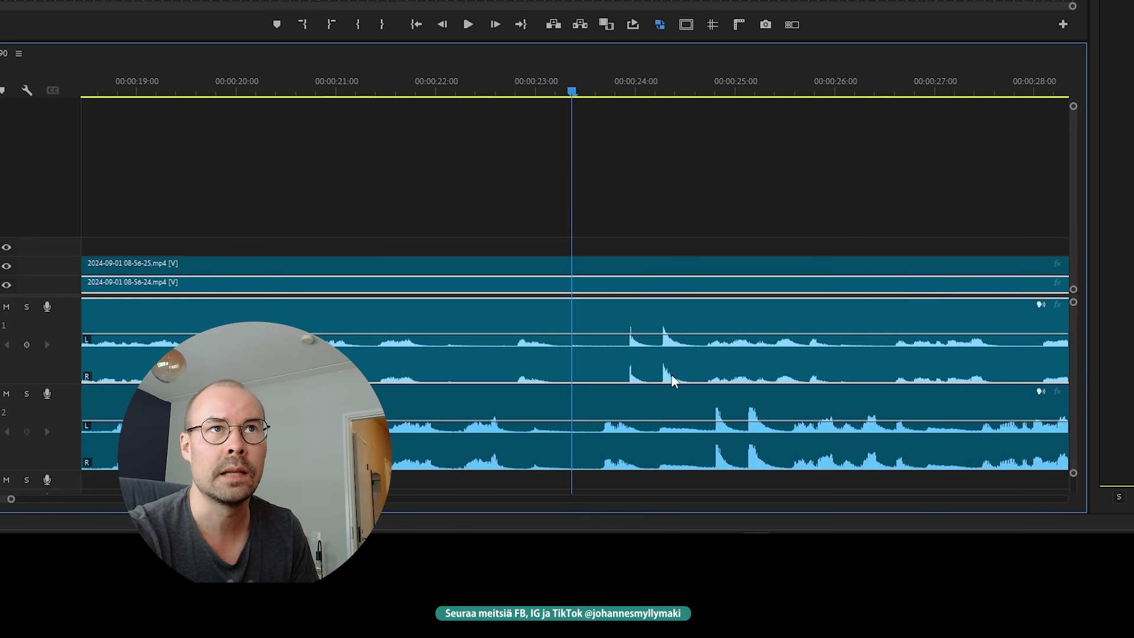
key(minus)
key(minus)
click(493, 93)
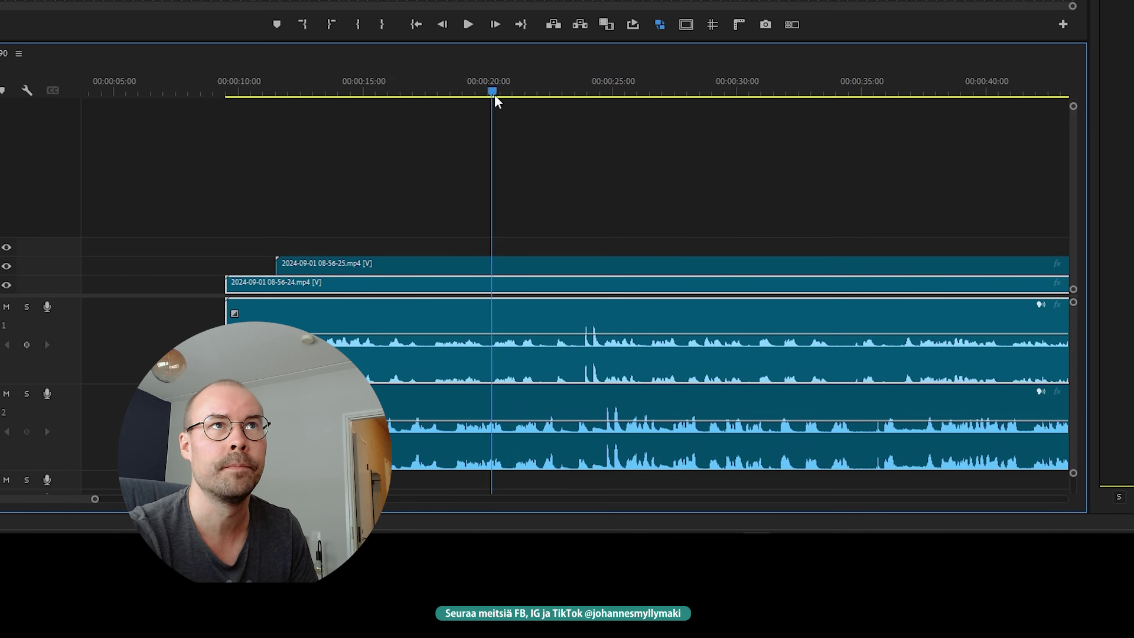
key(space)
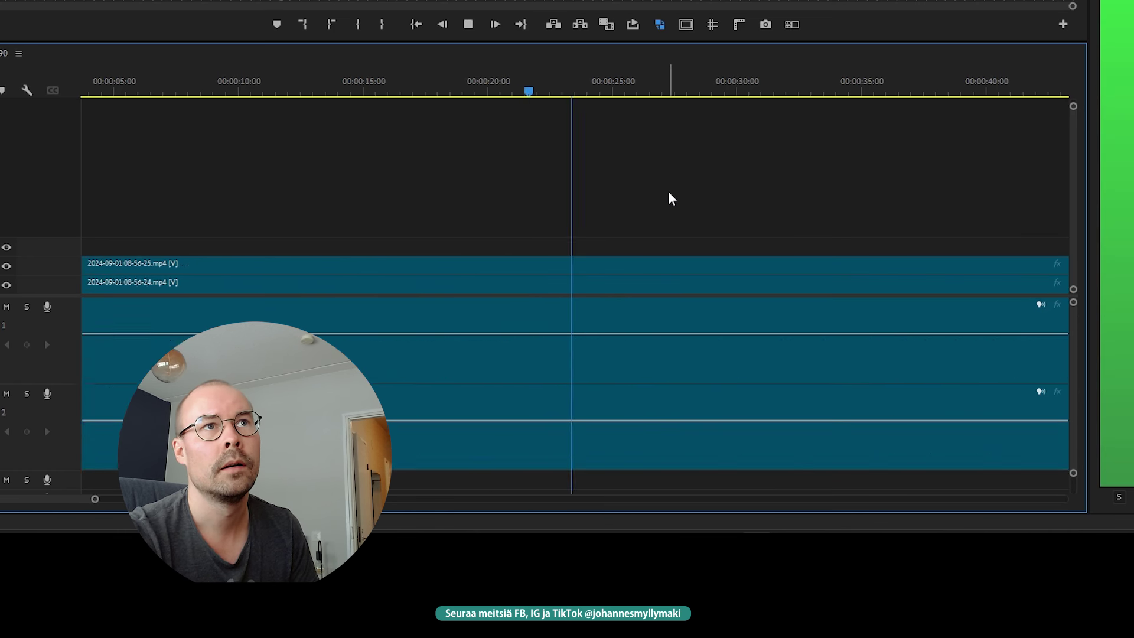
key(equal)
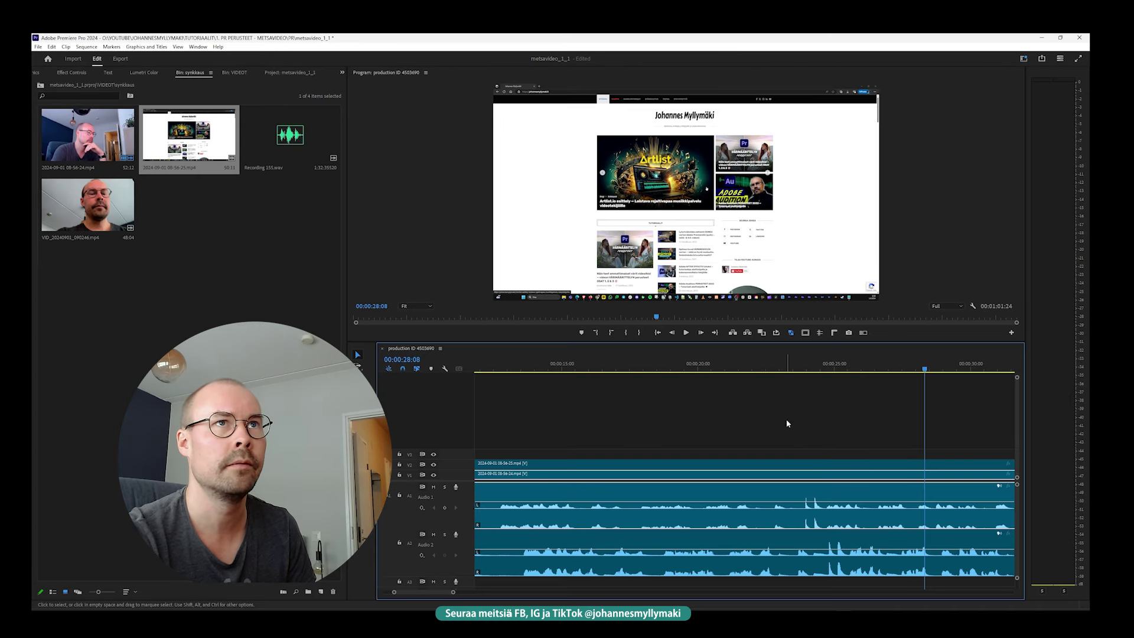
key(space)
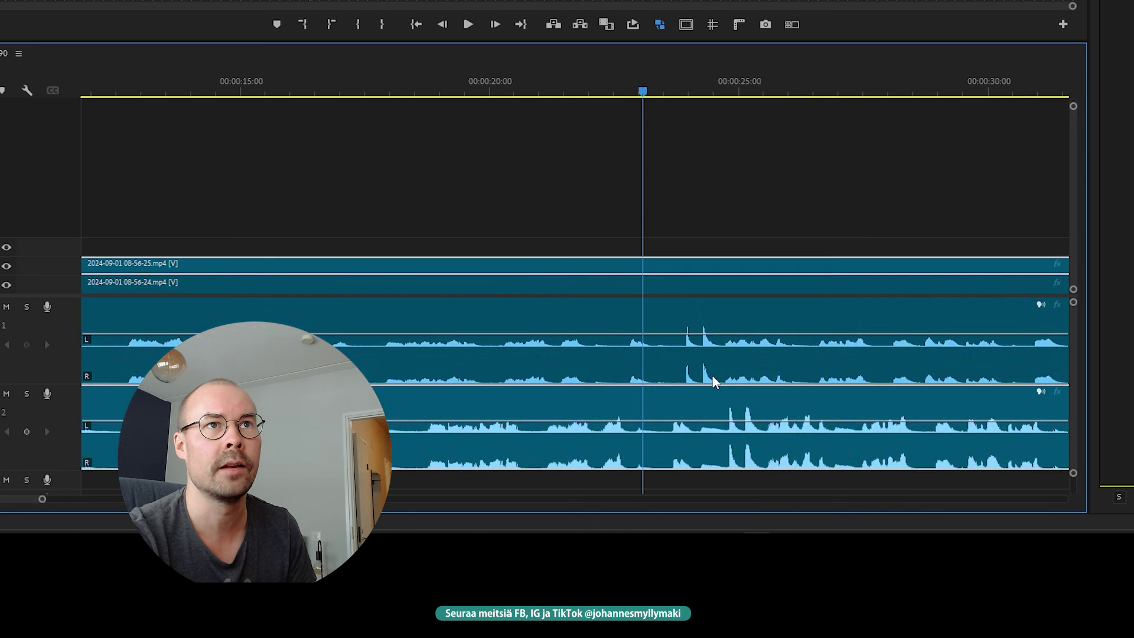
drag(724, 378, 724, 378)
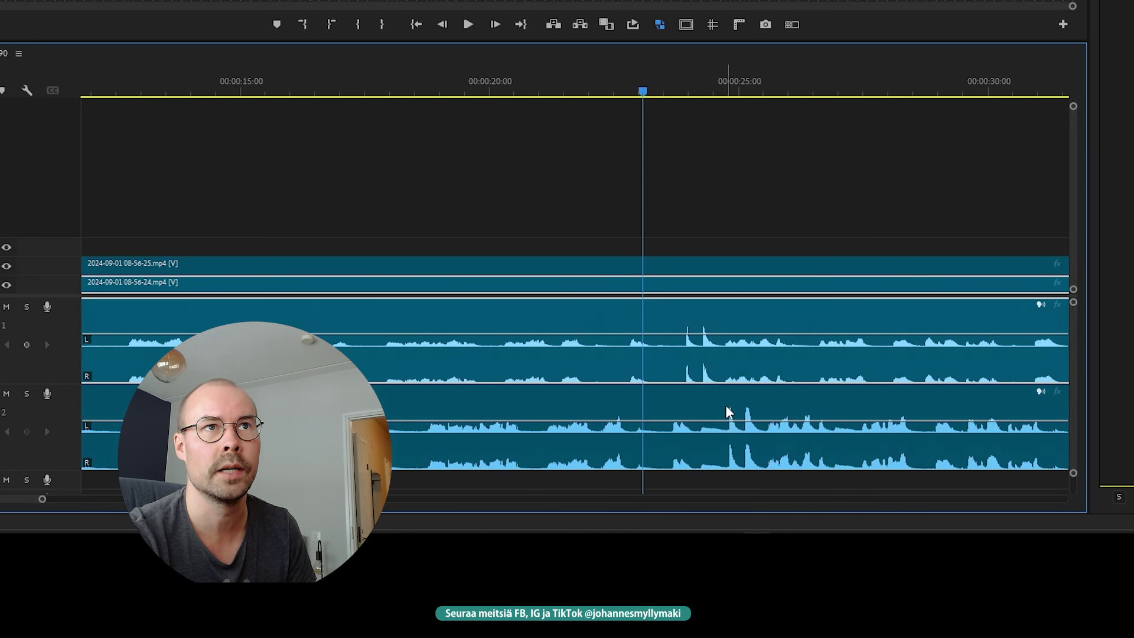
scroll(742, 217, up, 3)
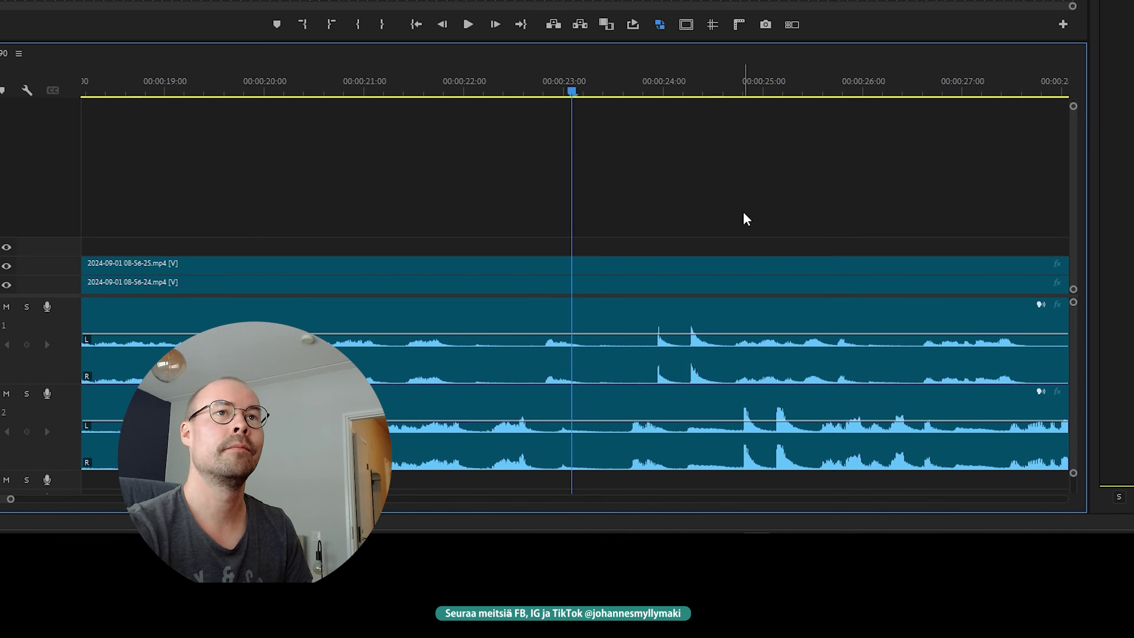
Step: Shift the screen-recording clips about 17 frames earlier and fine-tune Audio 2 against the camera audio
click(747, 442)
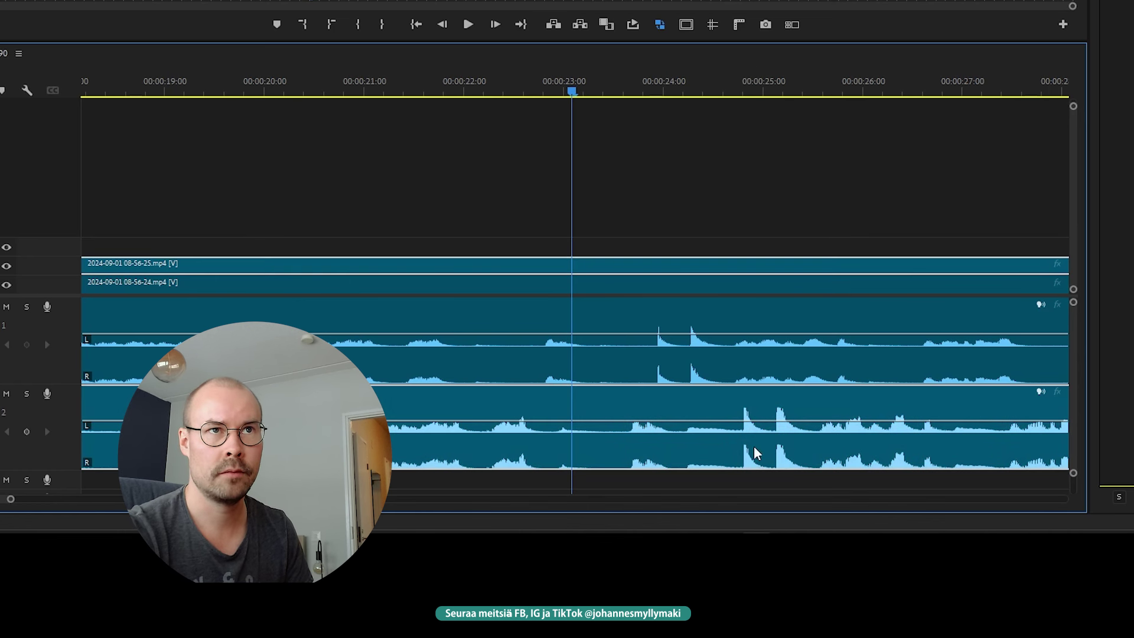
drag(756, 453, 689, 447)
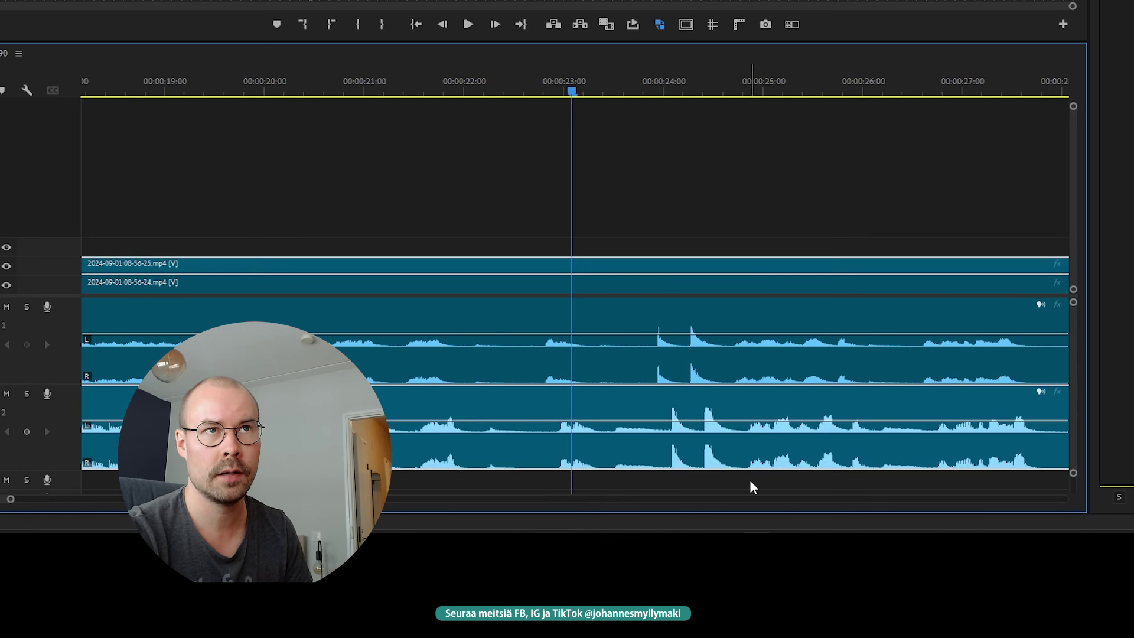
key(=)
key(=)
key(=)
key(=)
key(=)
drag(600, 468, 590, 466)
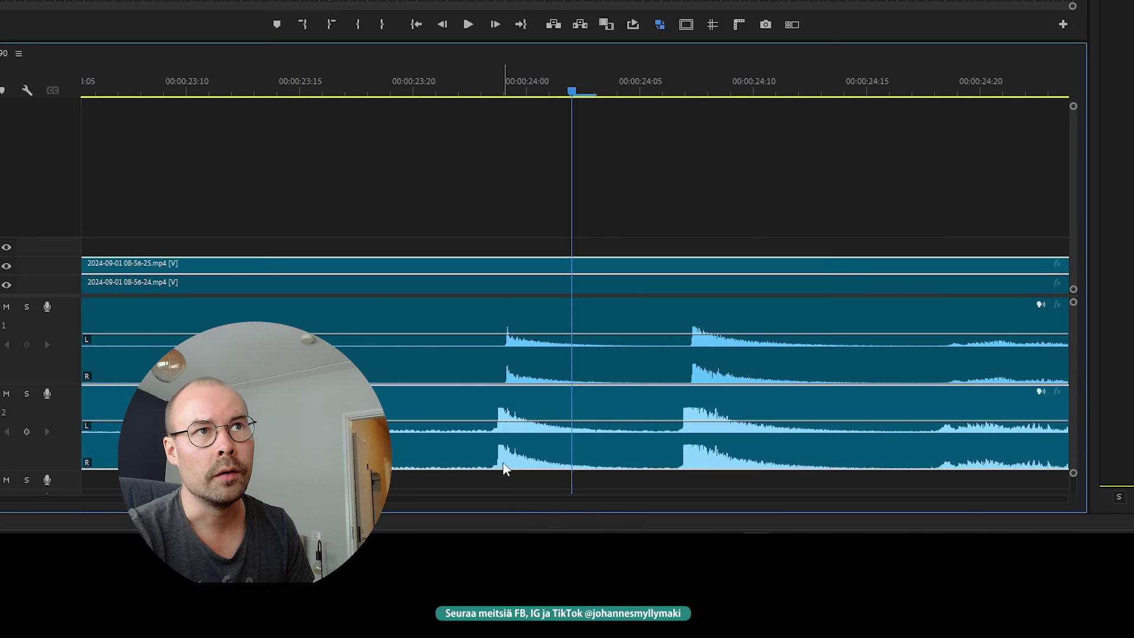
drag(504, 468, 527, 468)
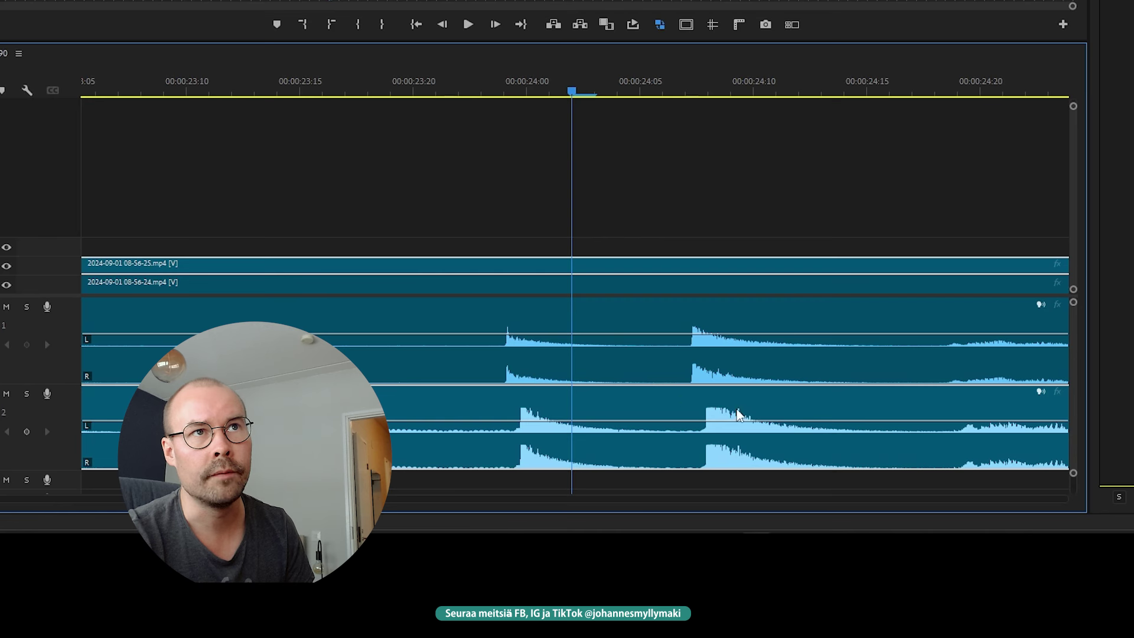
Step: Play the synced section back from about 22 seconds
key(minus)
key(minus)
key(minus)
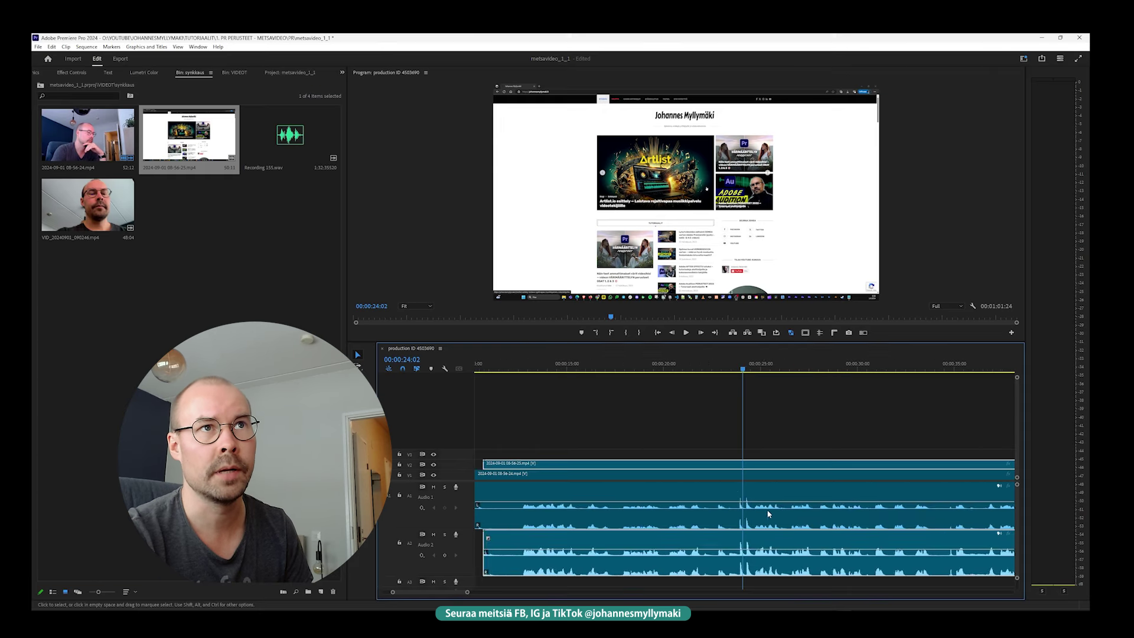
click(577, 368)
key(space)
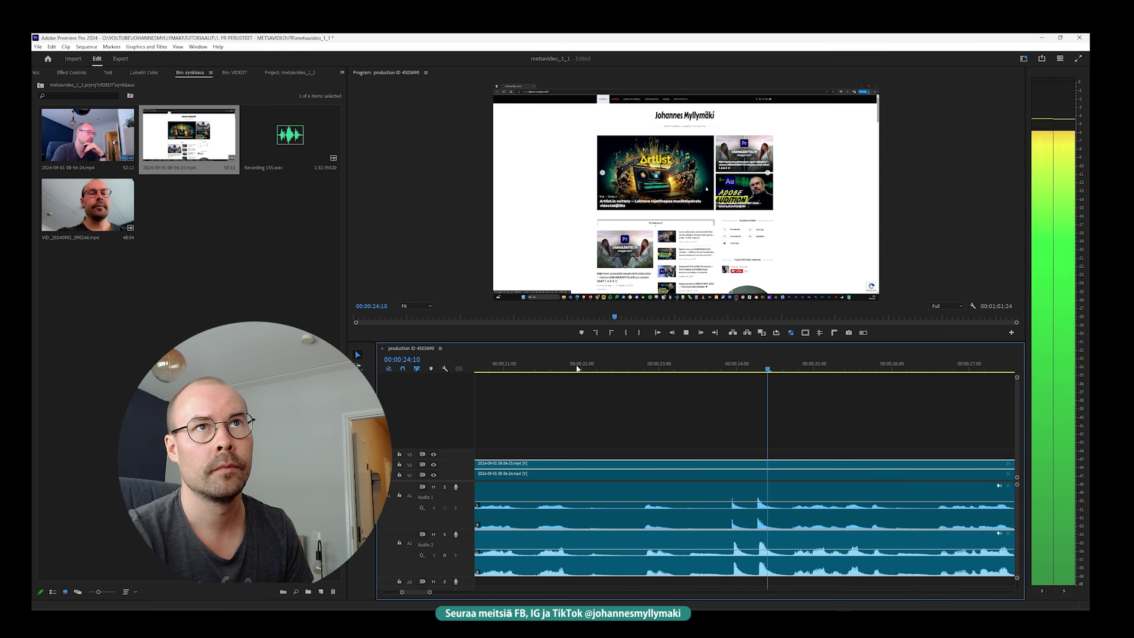
key(equal)
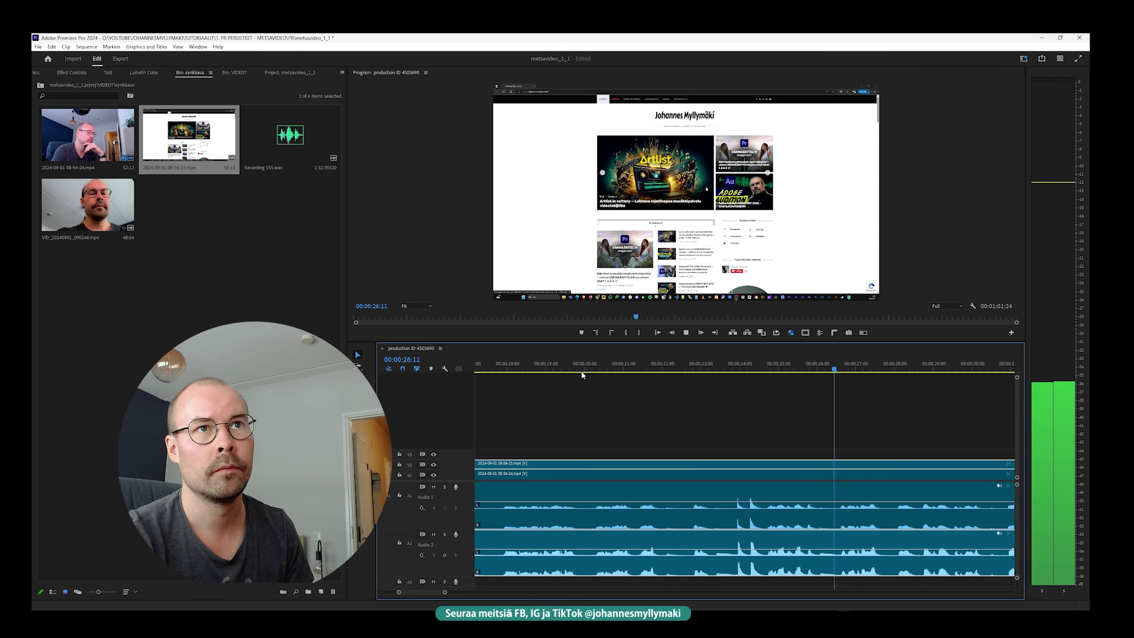
key(equal)
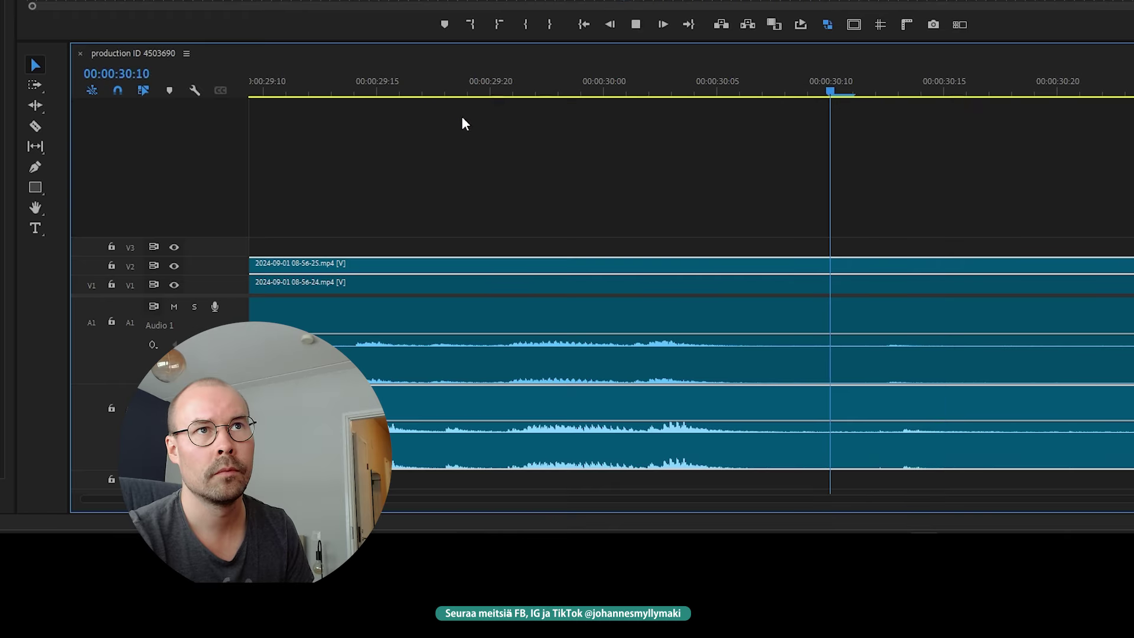
Step: Nudge the Audio 2 clip one frame earlier and replay to confirm the peaks line up
drag(689, 460, 674, 460)
key(minus)
key(minus)
key(minus)
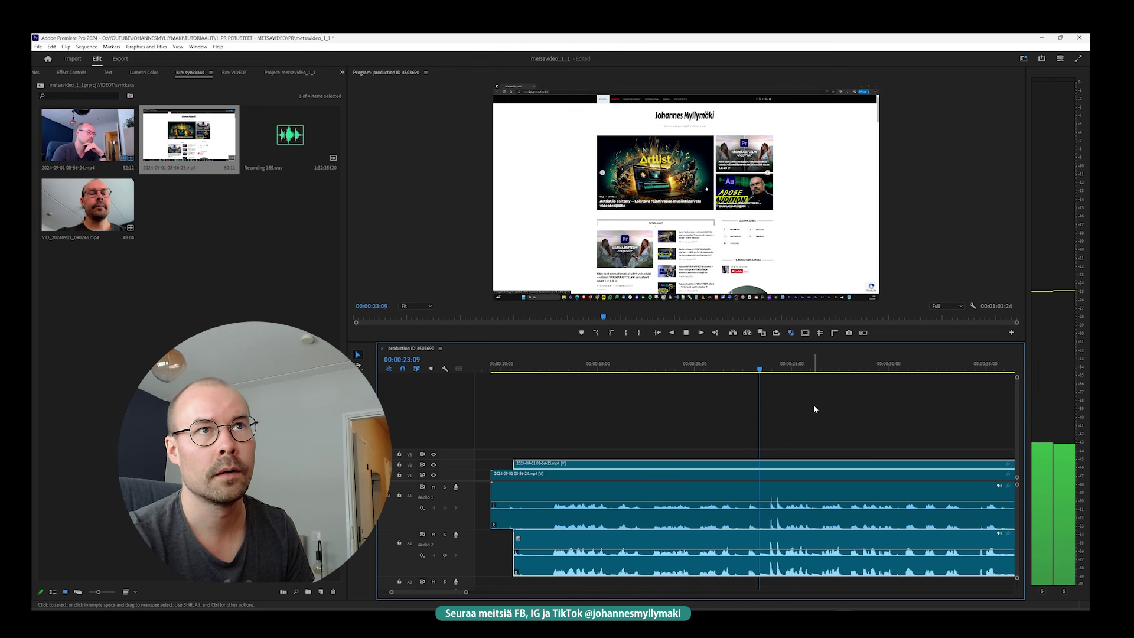
key(equal)
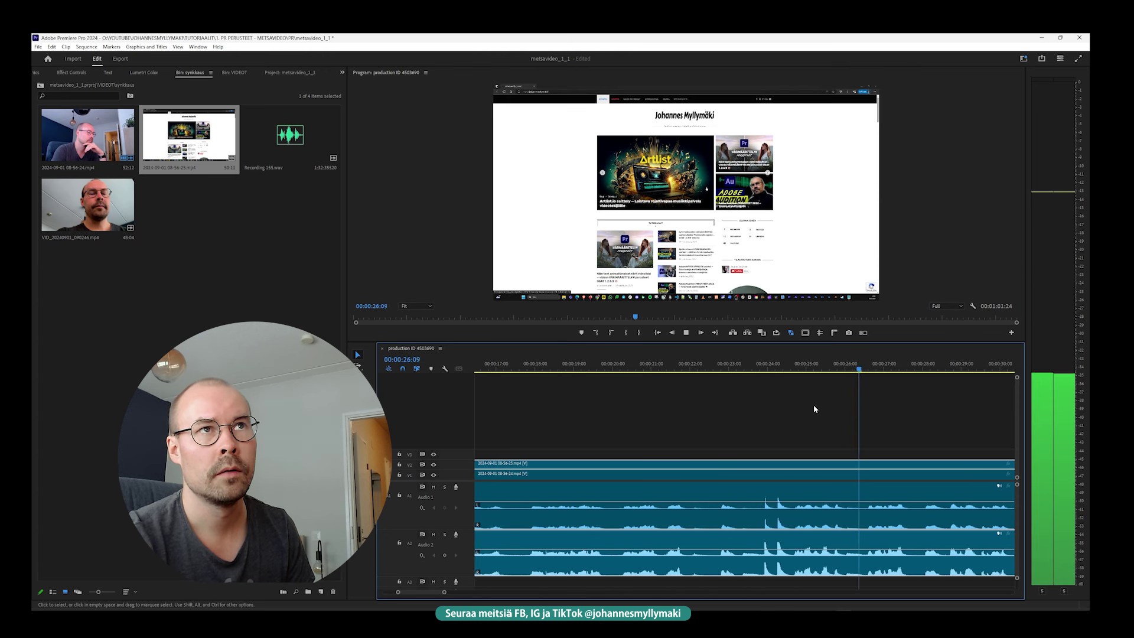
key(minus)
key(minus)
key(minus)
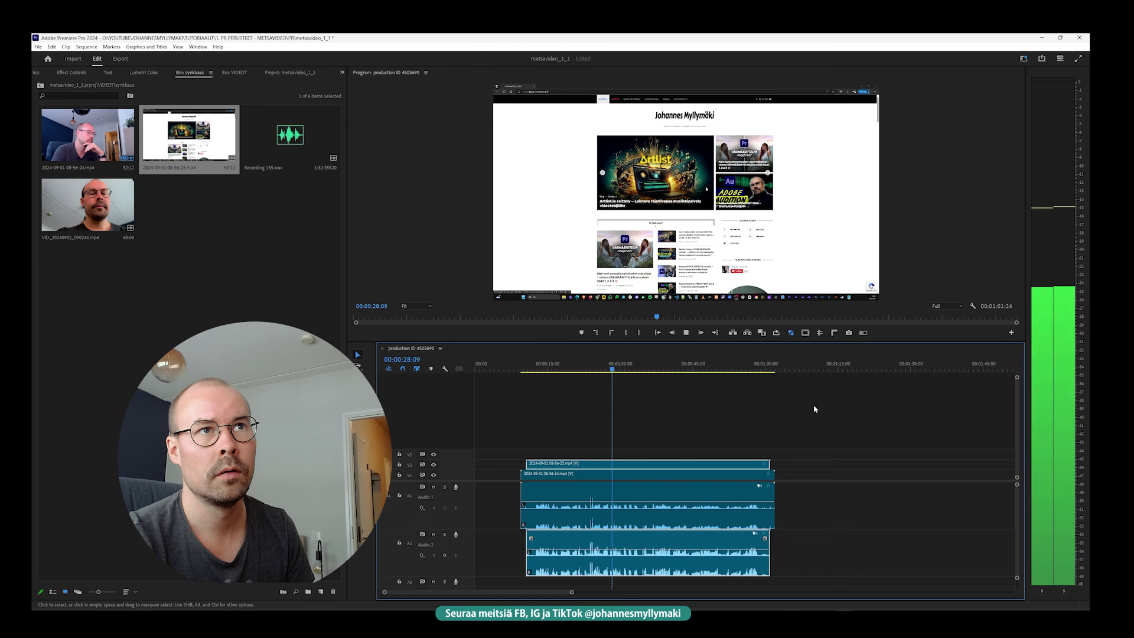
key(equal)
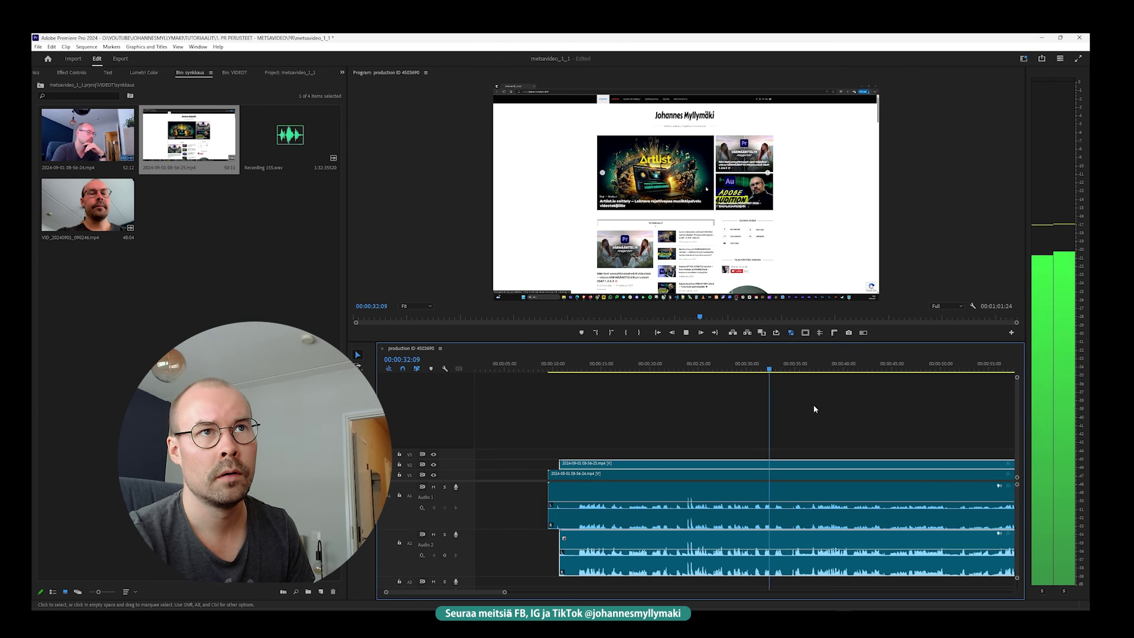
key(space)
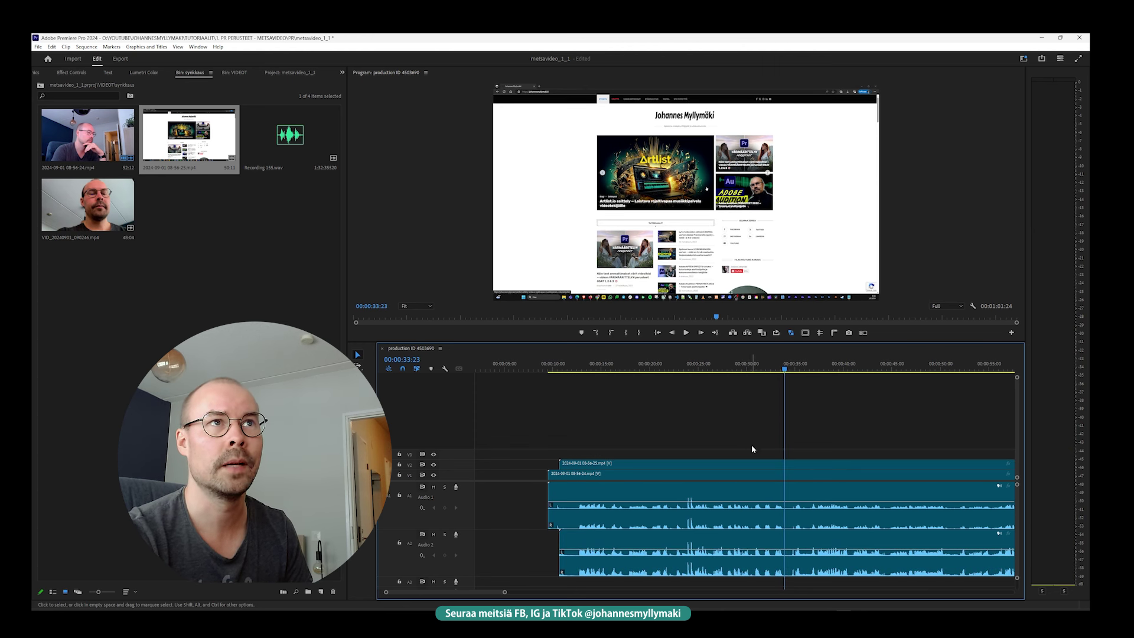
click(744, 474)
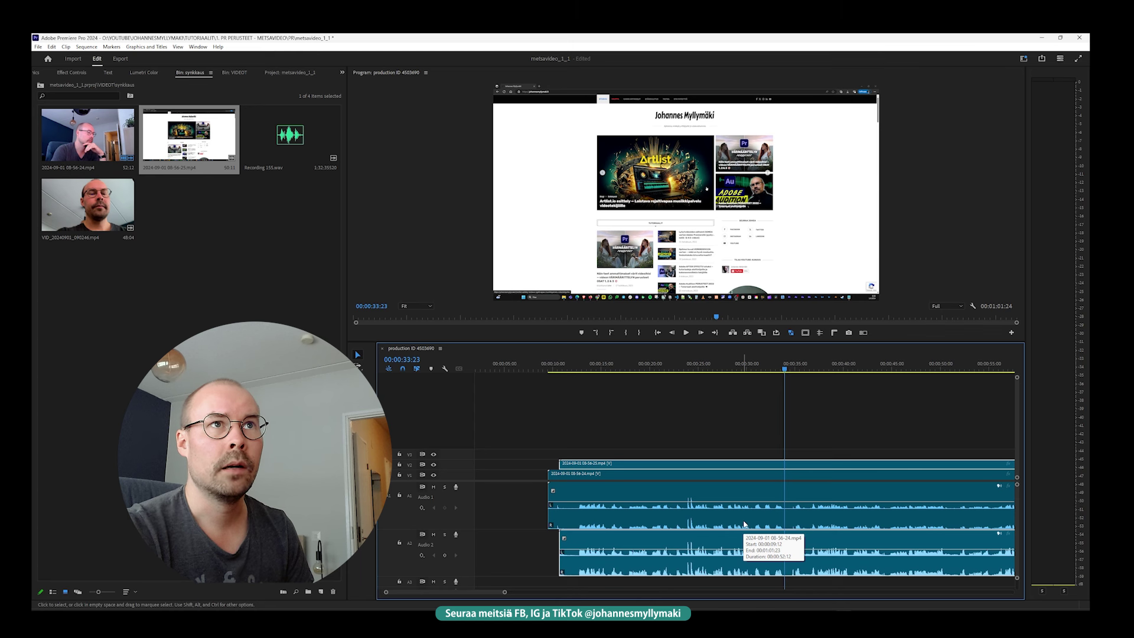
scroll(725, 412, up, 2)
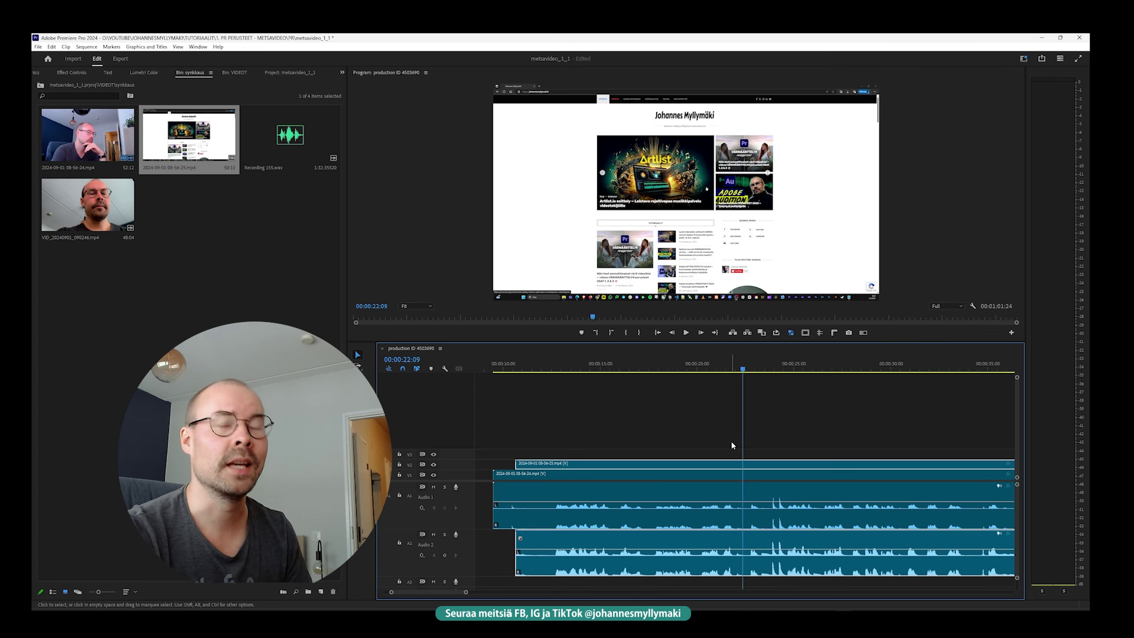
drag(752, 476, 786, 459)
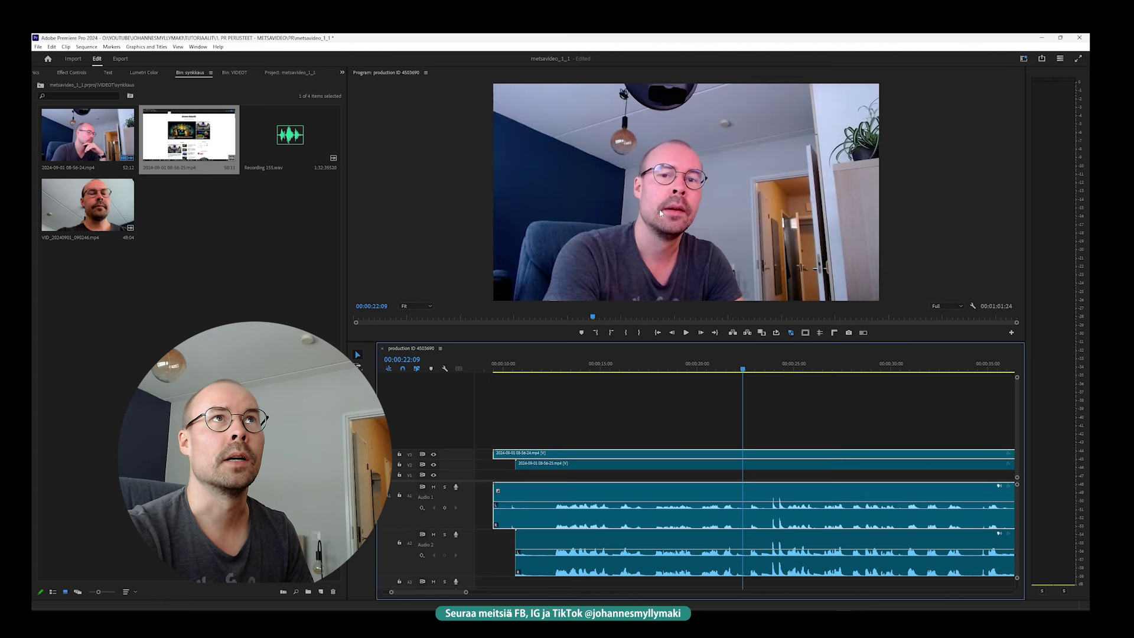
drag(759, 434, 762, 483)
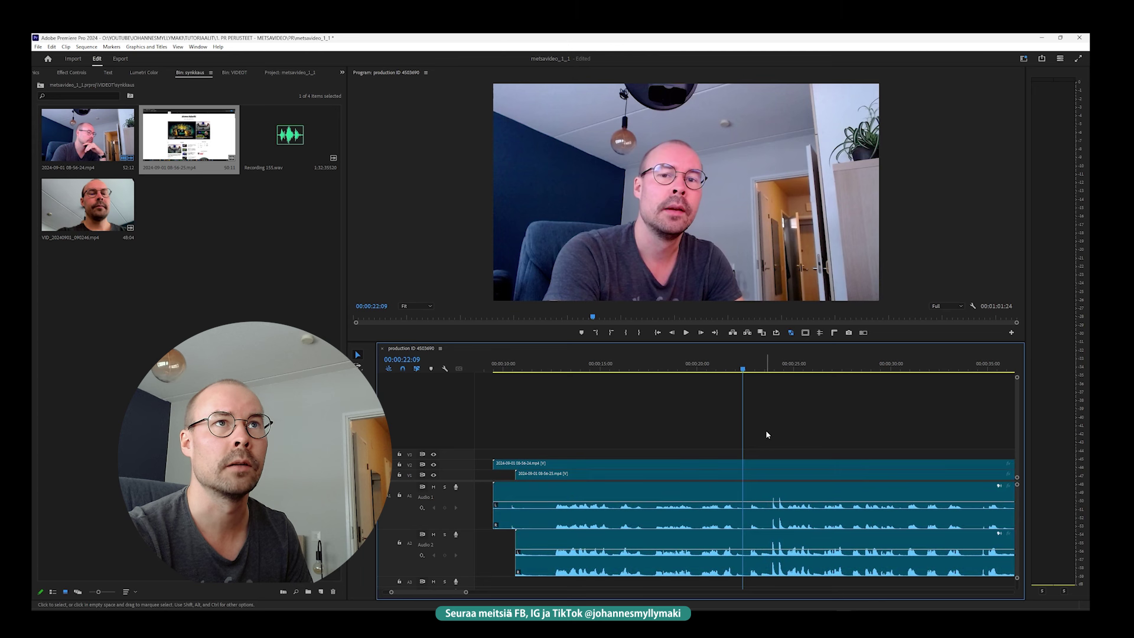
key(space)
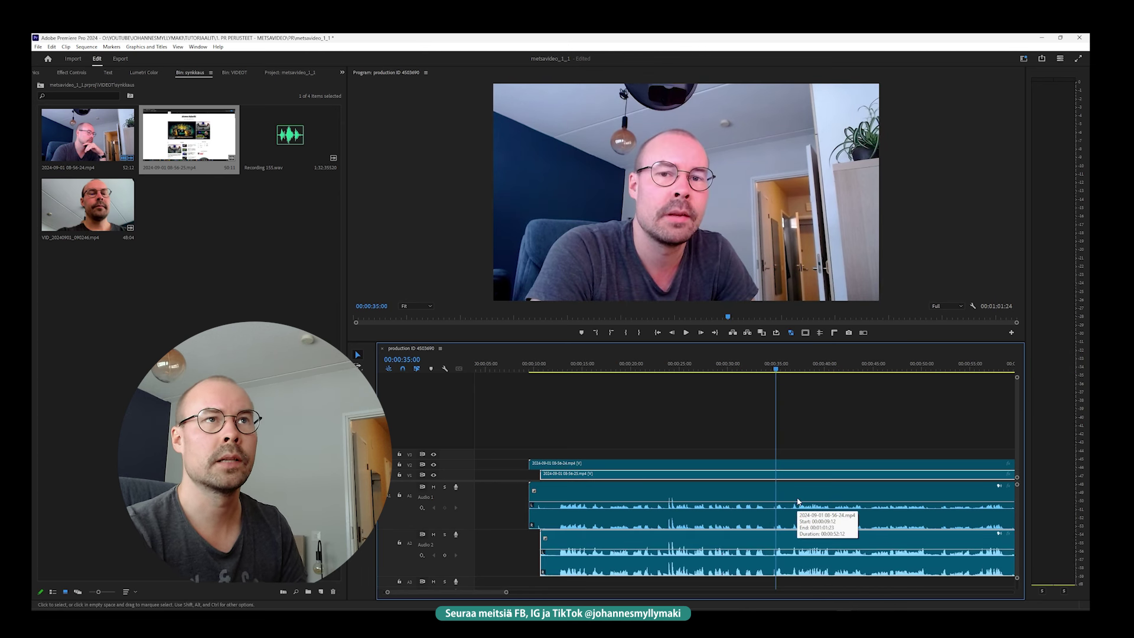
key(minus)
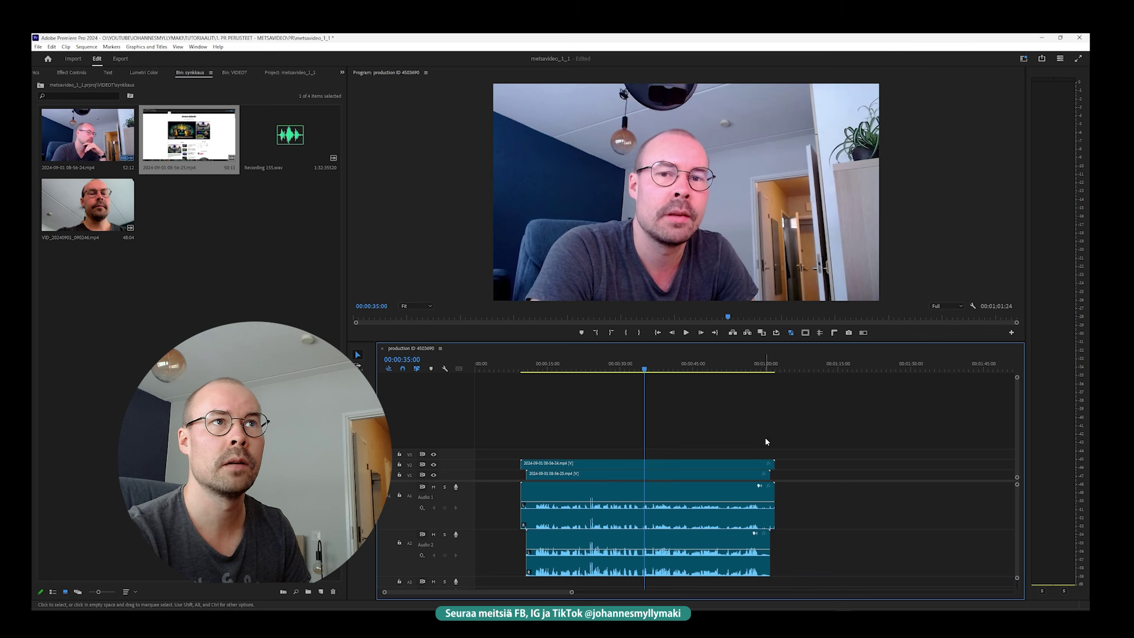
key(equal)
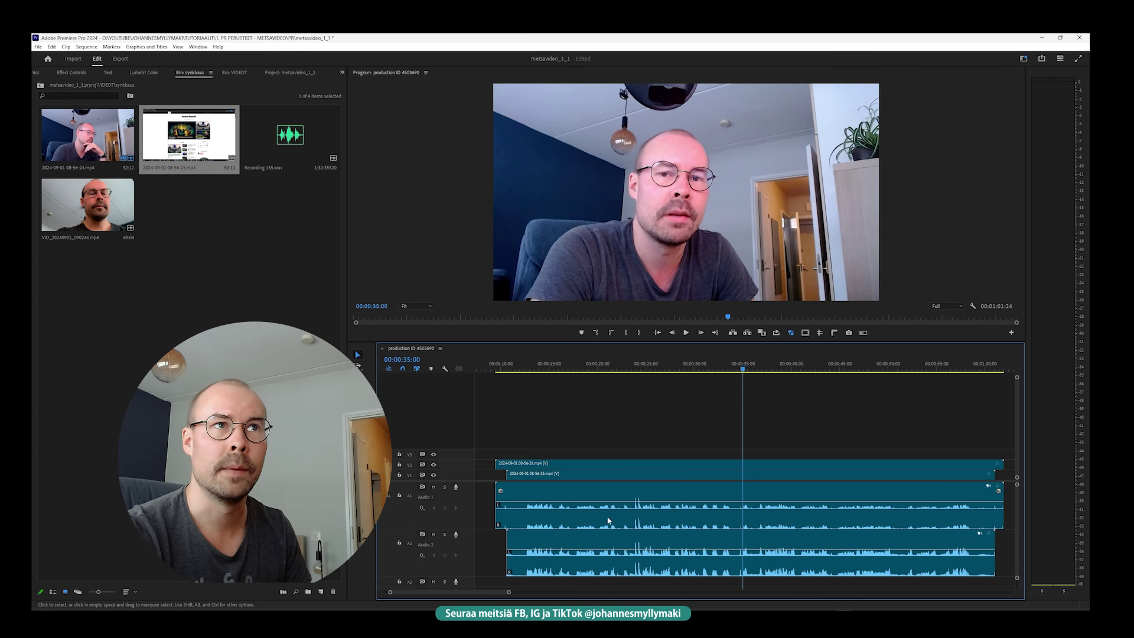
key(ctrl+a)
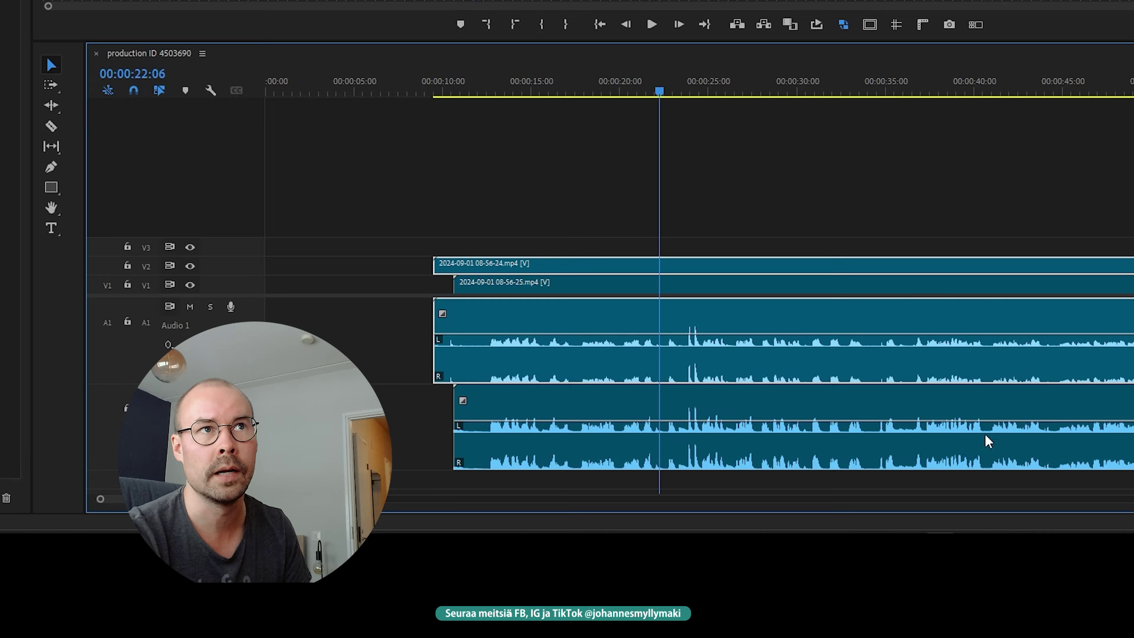
key(equal)
key(equal)
key(equal)
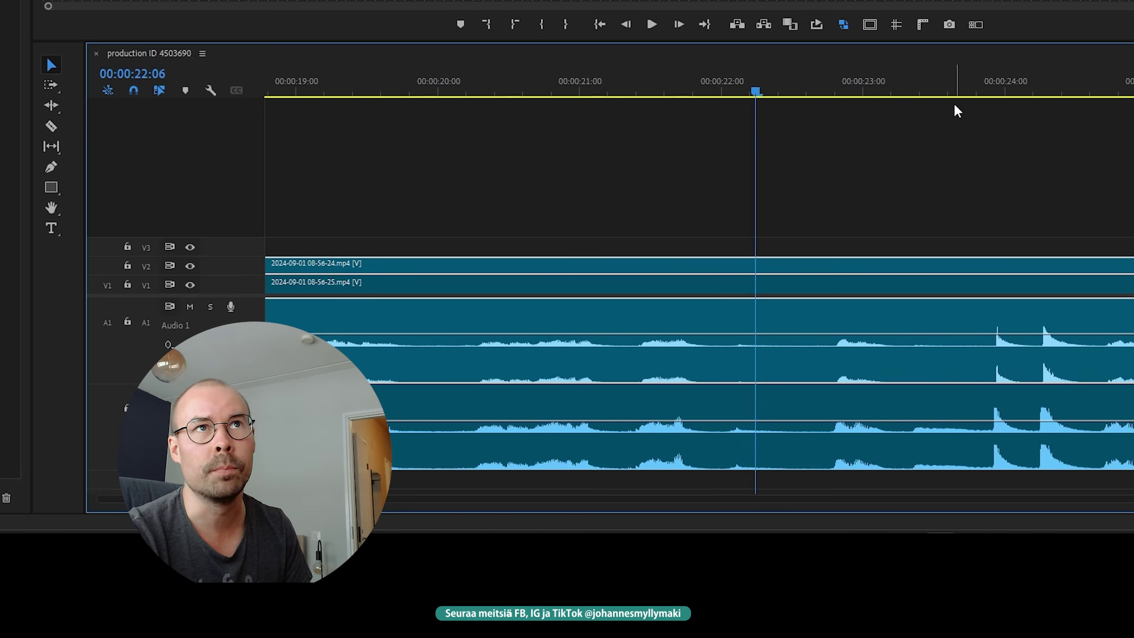
click(945, 87)
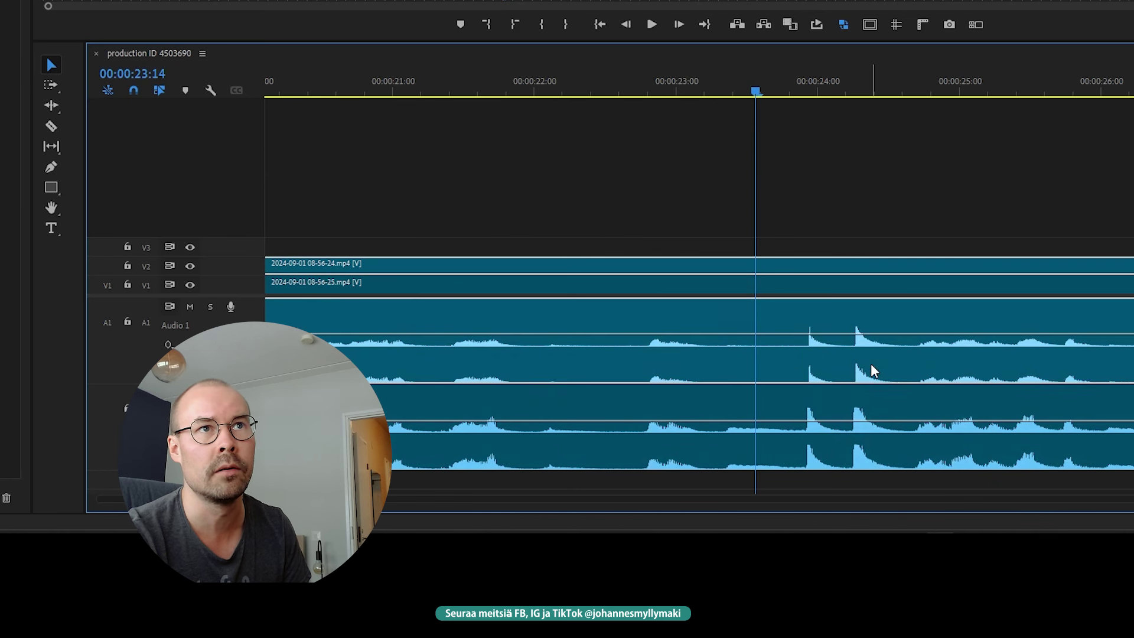
key(minus)
key(minus)
key(equal)
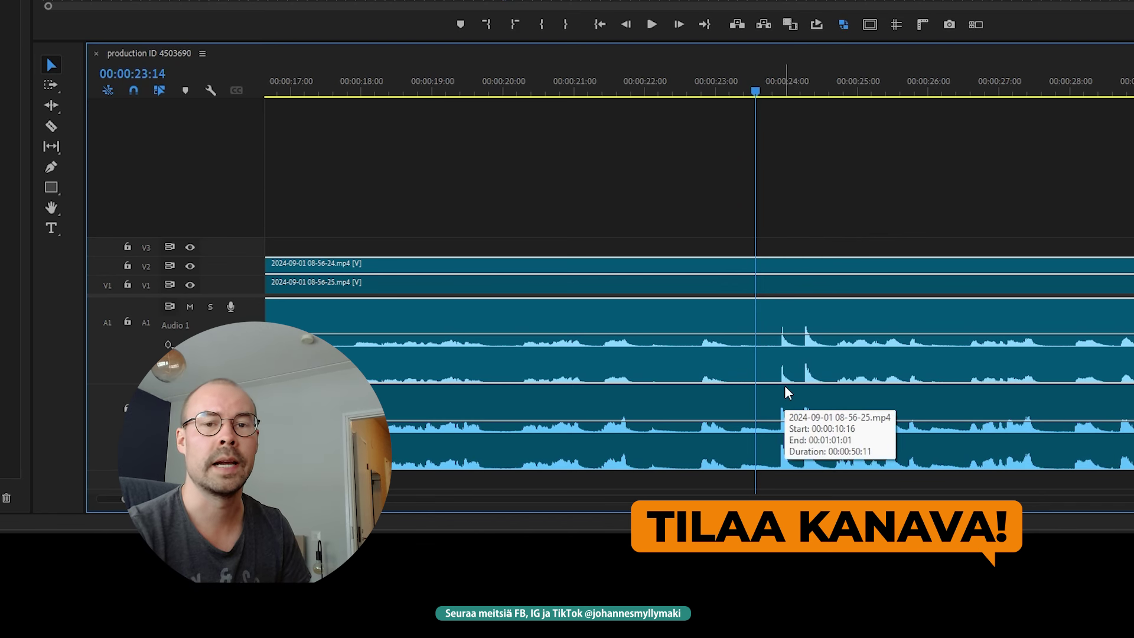
key(equal)
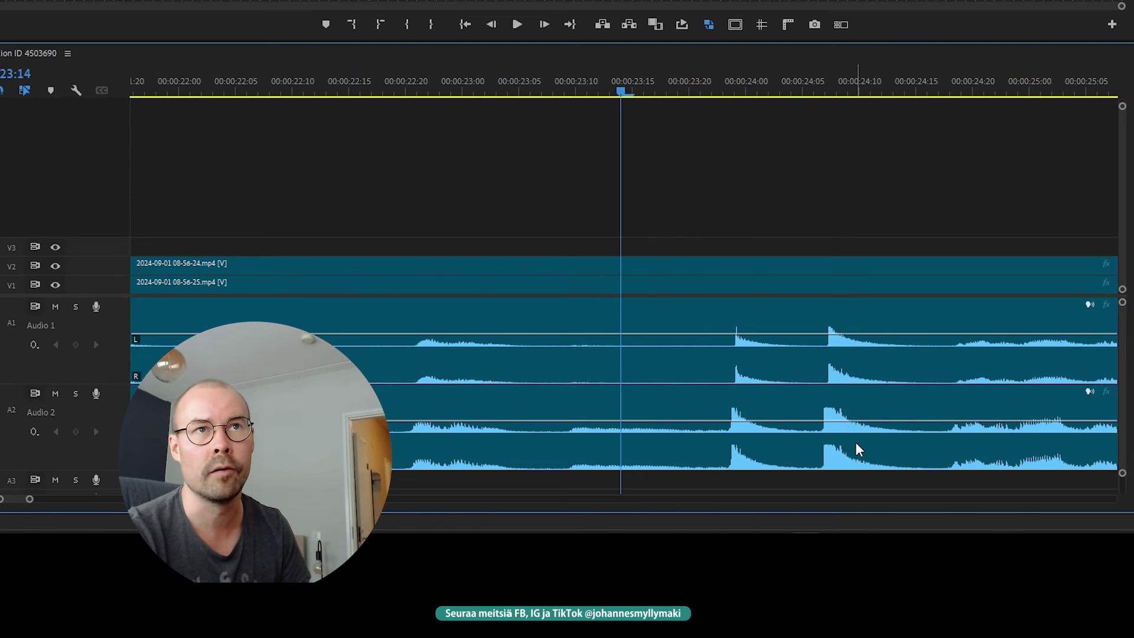
key(minus)
key(minus)
key(minus)
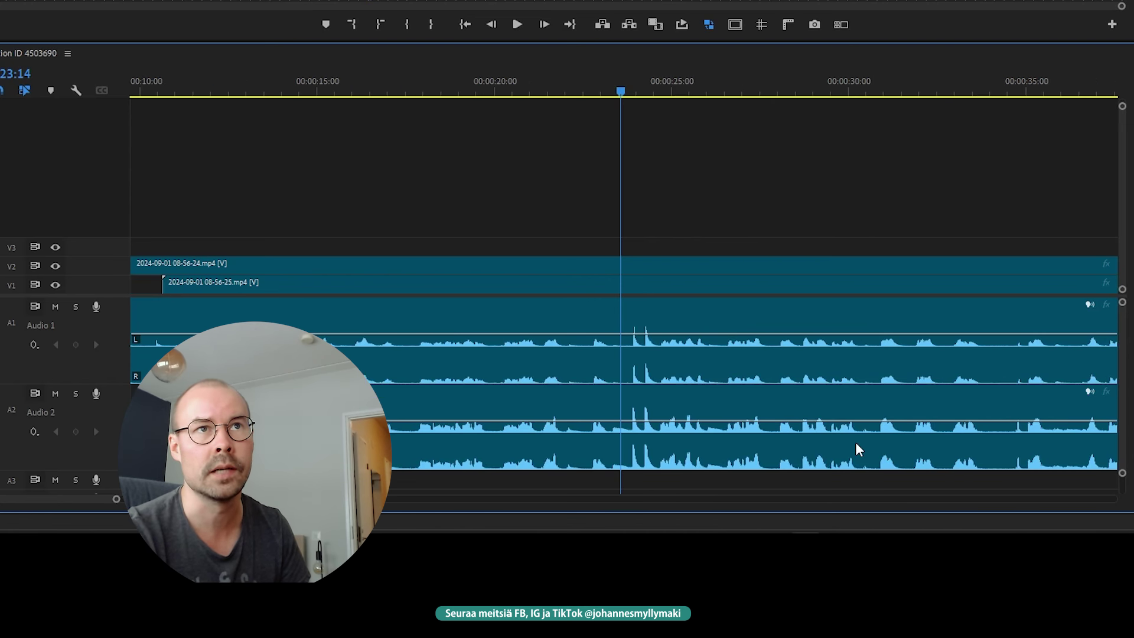
key(minus)
key(minus)
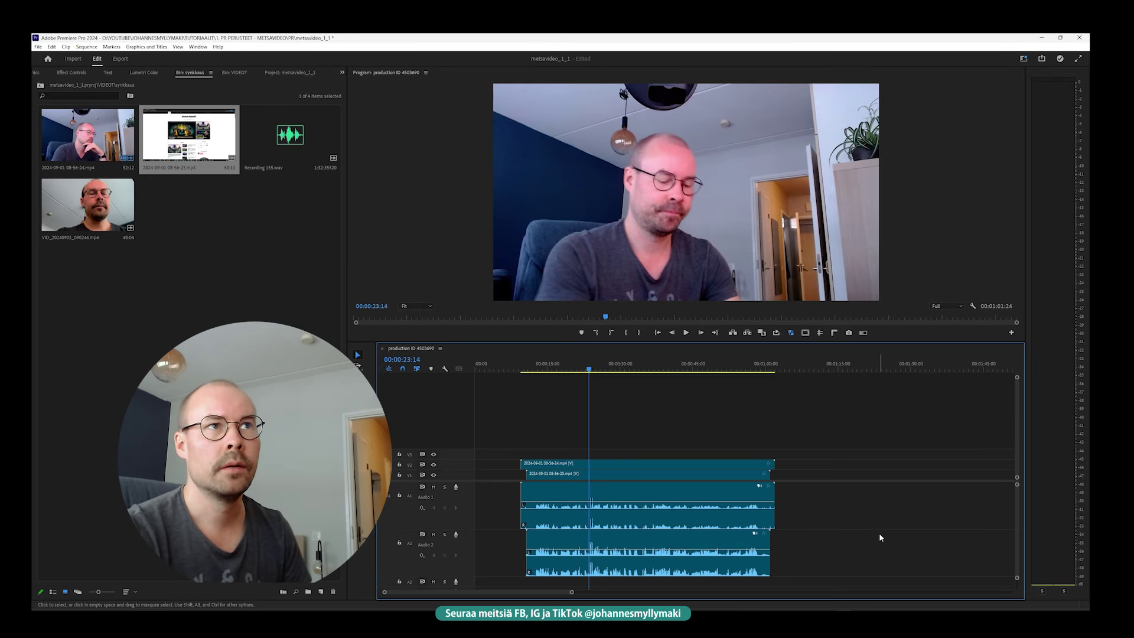
Step: Trim the camera and screen clips' starts to the same point
click(550, 370)
key(=)
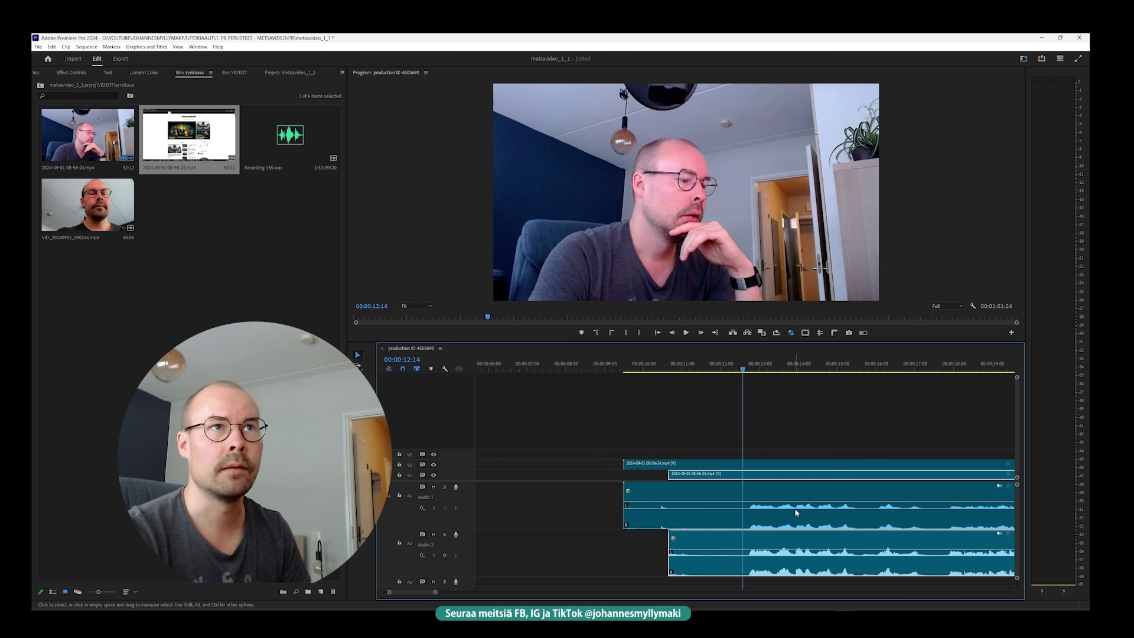
drag(620, 463, 732, 464)
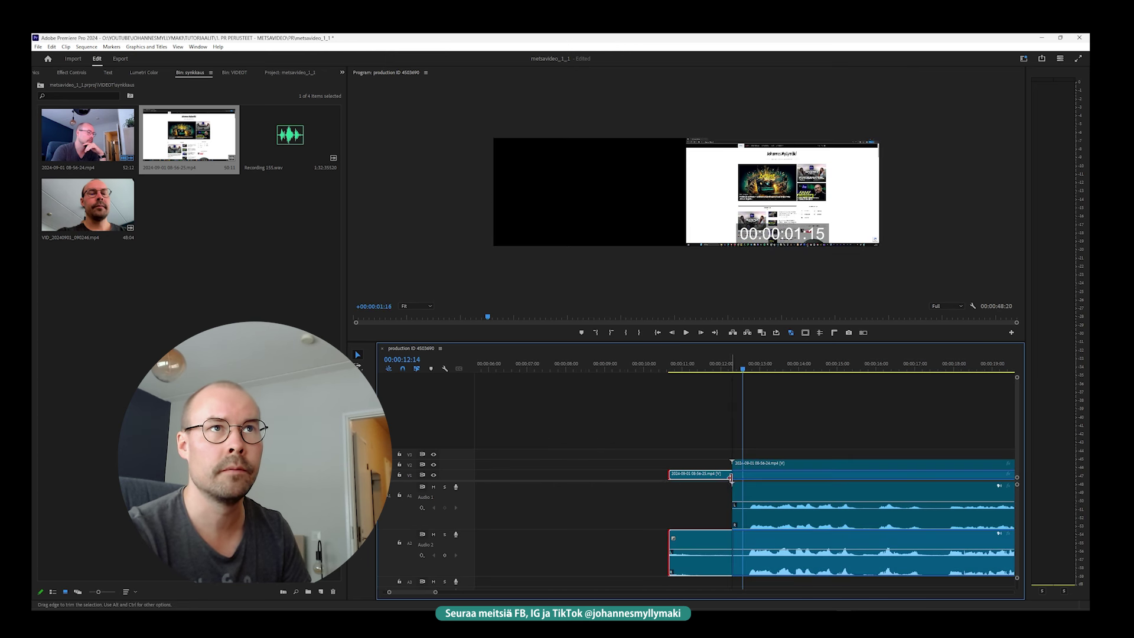
drag(664, 470, 732, 471)
key(minus)
key(minus)
Step: Trim both clips' ends to the same point so they finish together
click(749, 364)
key(=)
key(=)
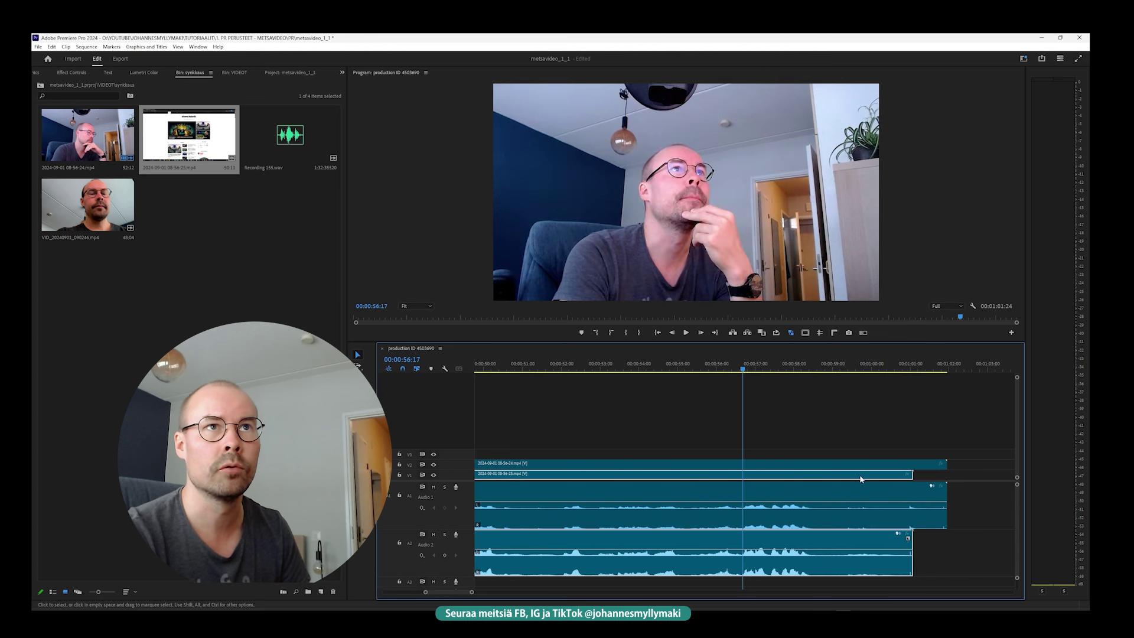
drag(948, 466, 822, 466)
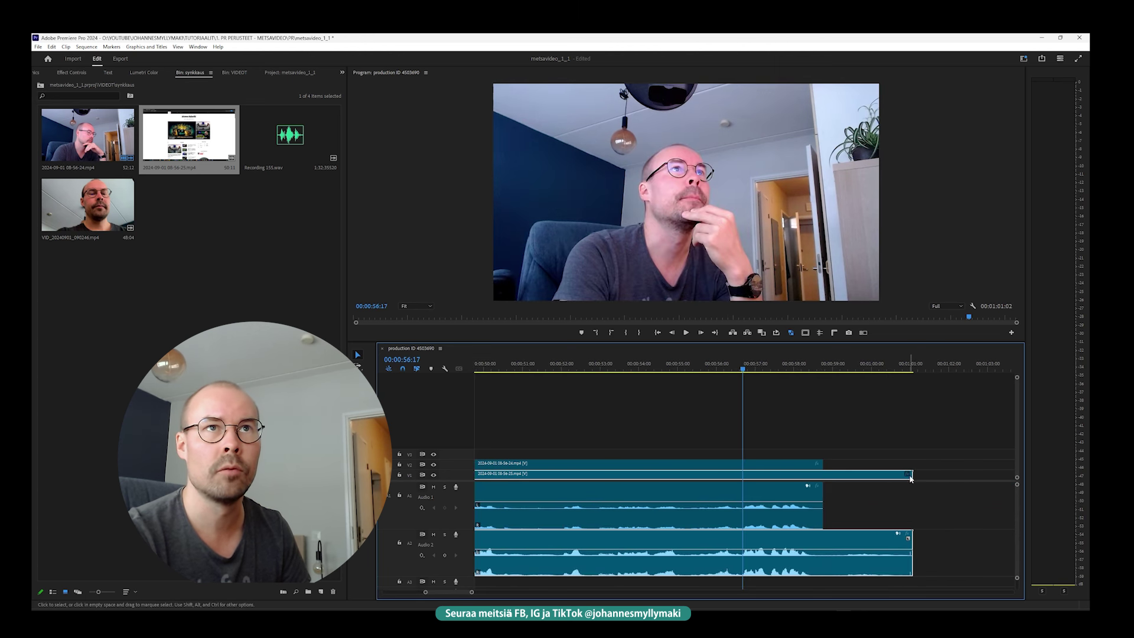
drag(911, 475, 822, 476)
key(minus)
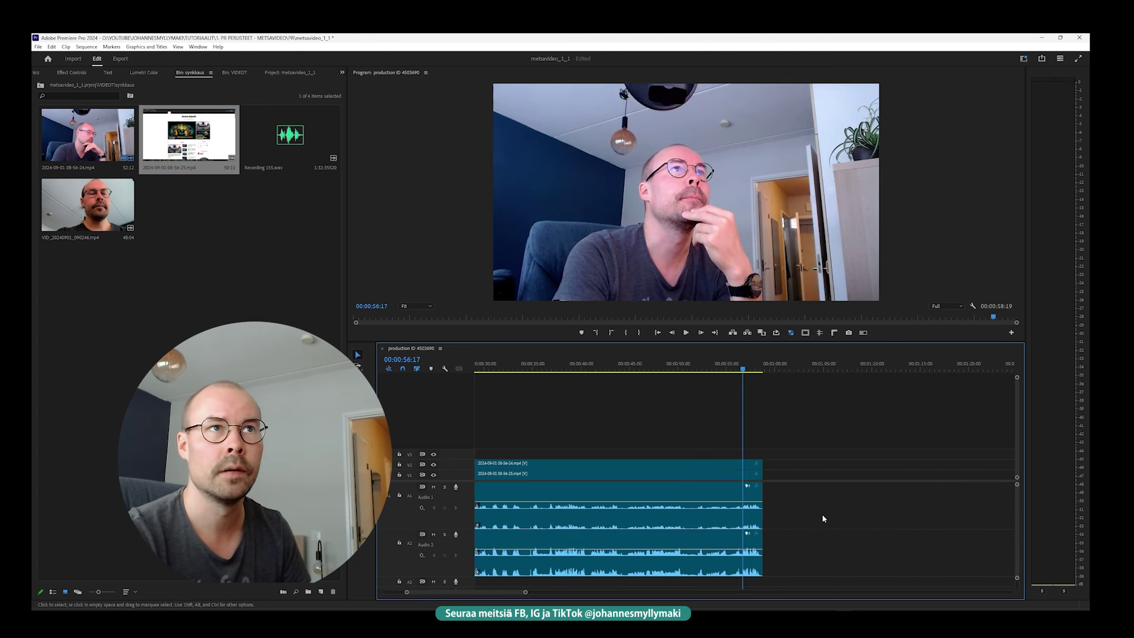
key(minus)
click(602, 520)
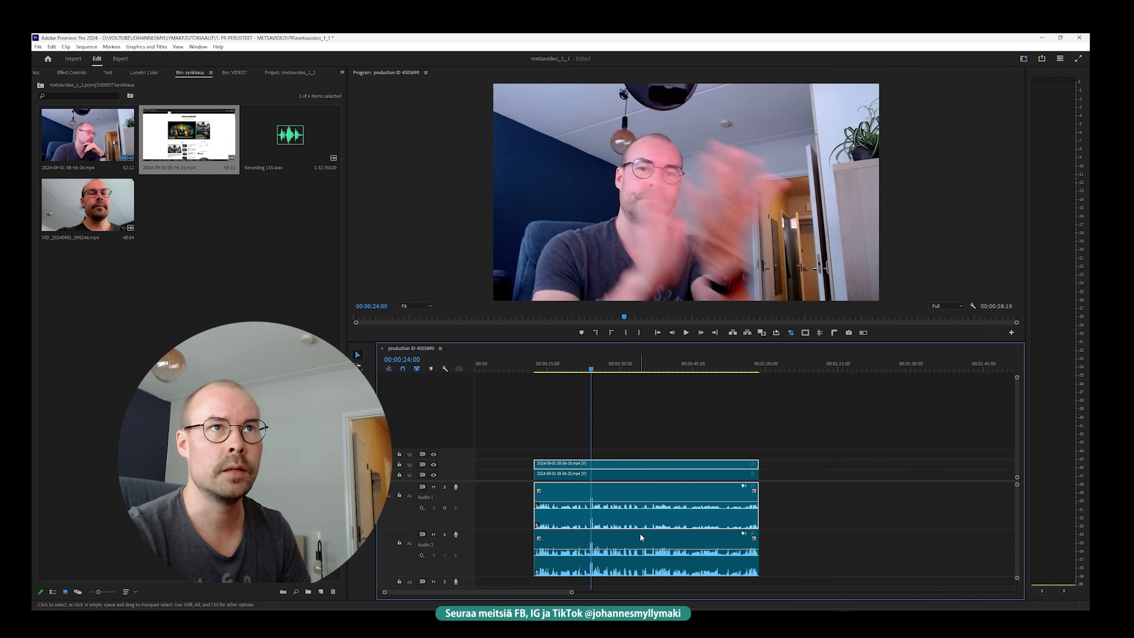
key(equal)
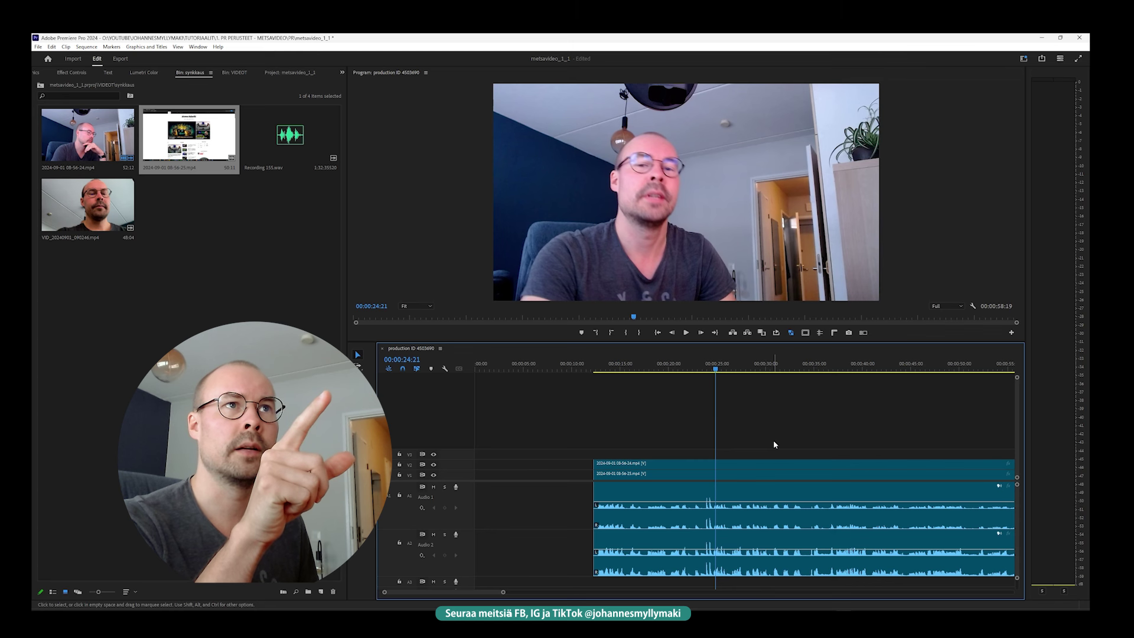
key(equal)
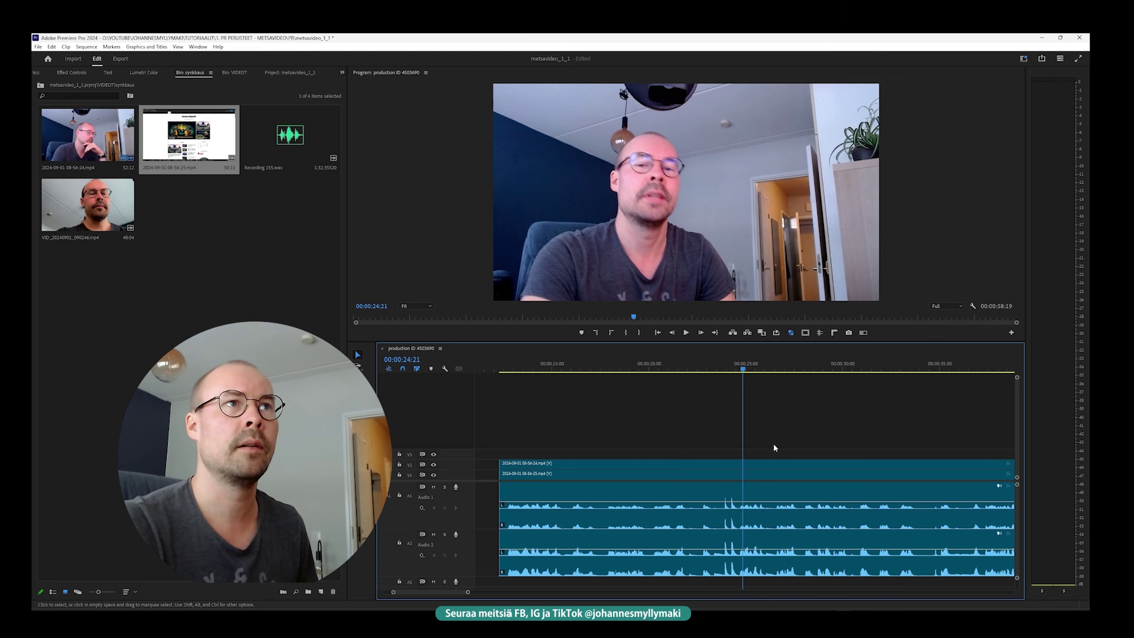
key(equal)
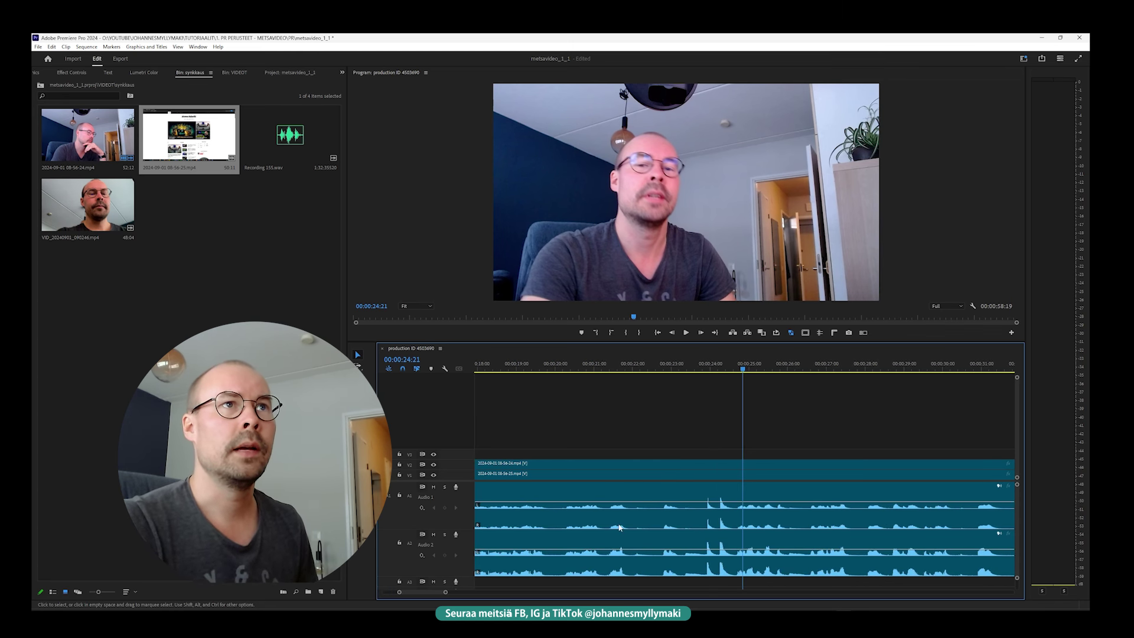
click(618, 528)
click(576, 437)
click(578, 464)
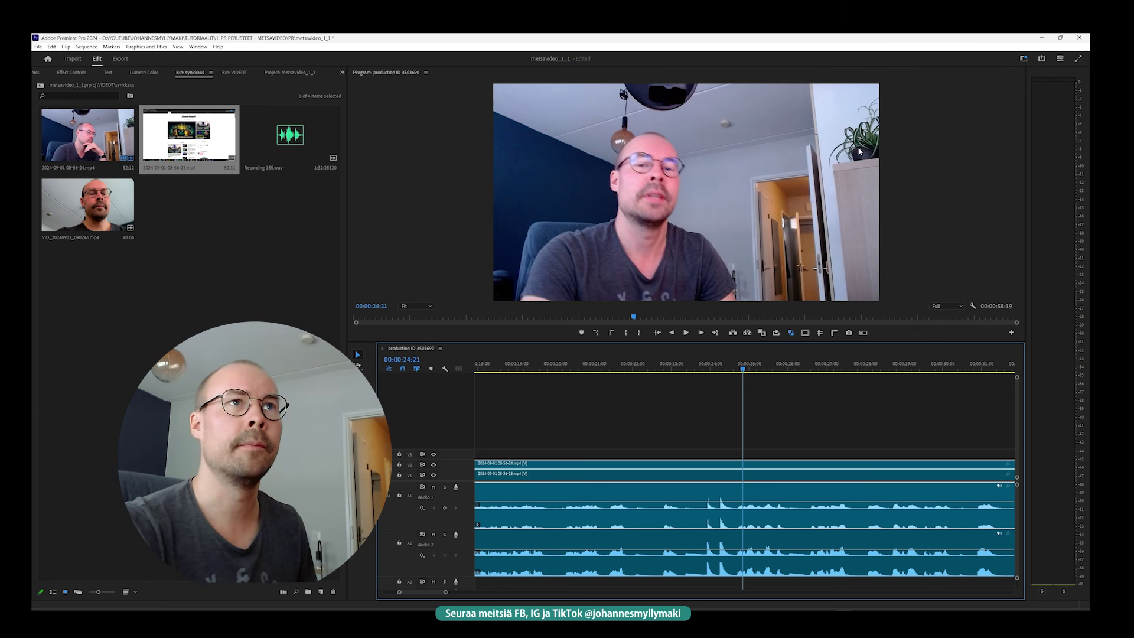
click(433, 464)
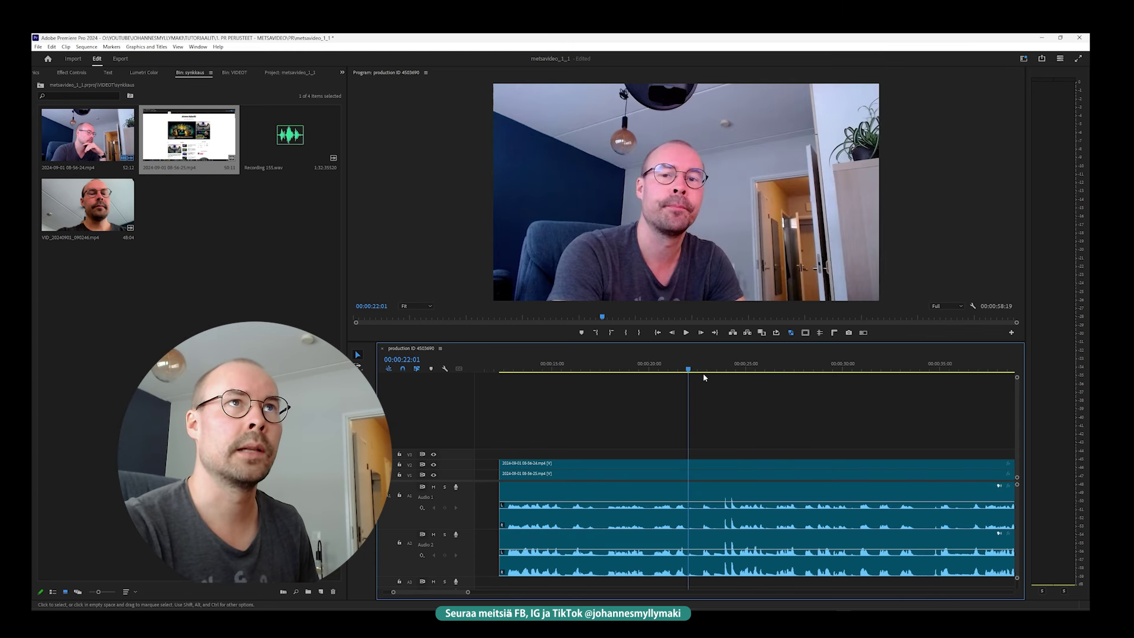
click(704, 372)
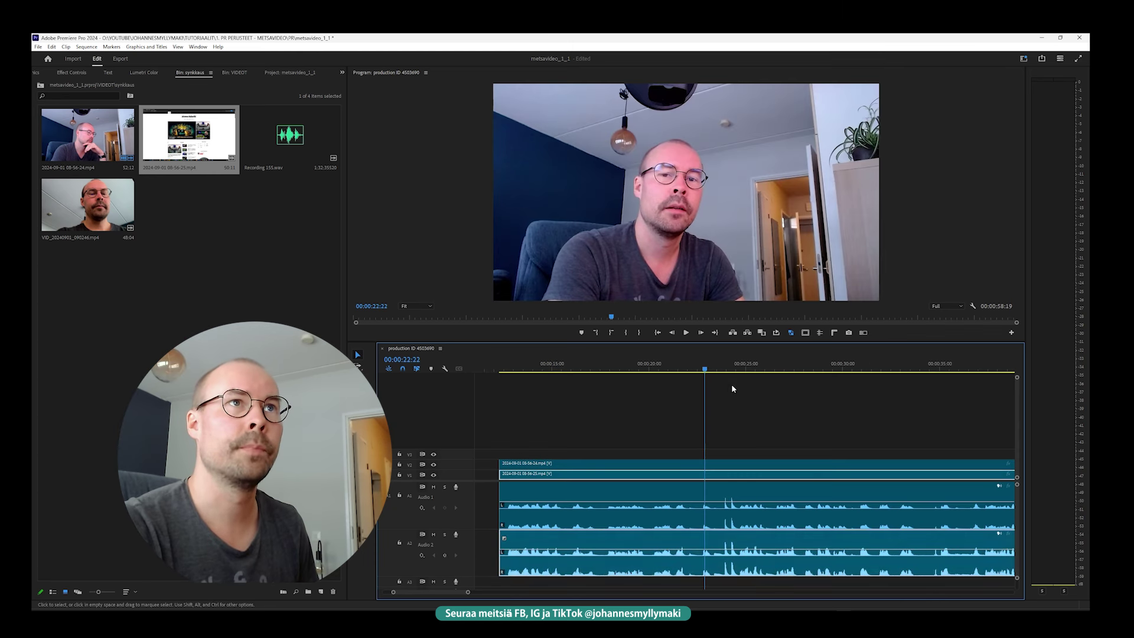
Step: Mute Audio 1 and play the sequence to hear only Audio 2
click(434, 487)
key(space)
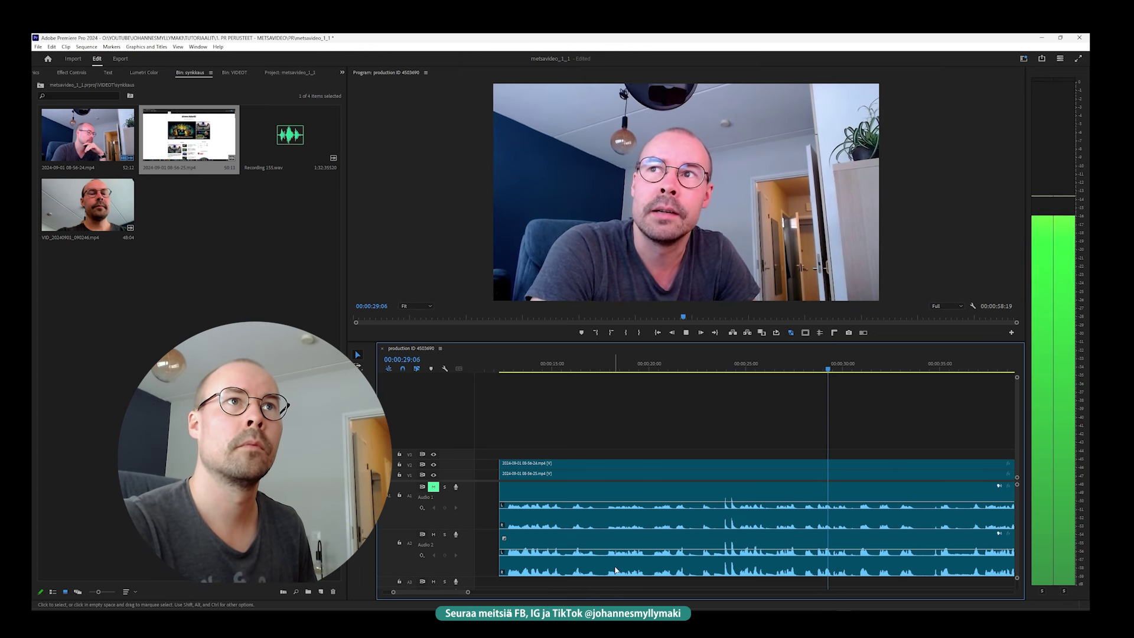
key(minus)
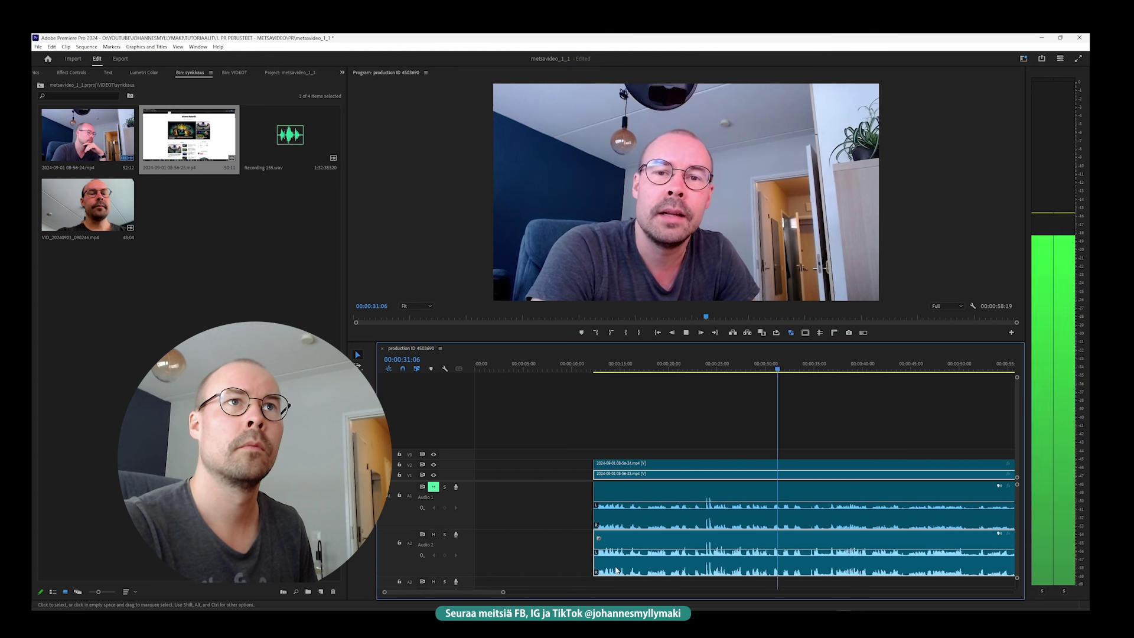
key(space)
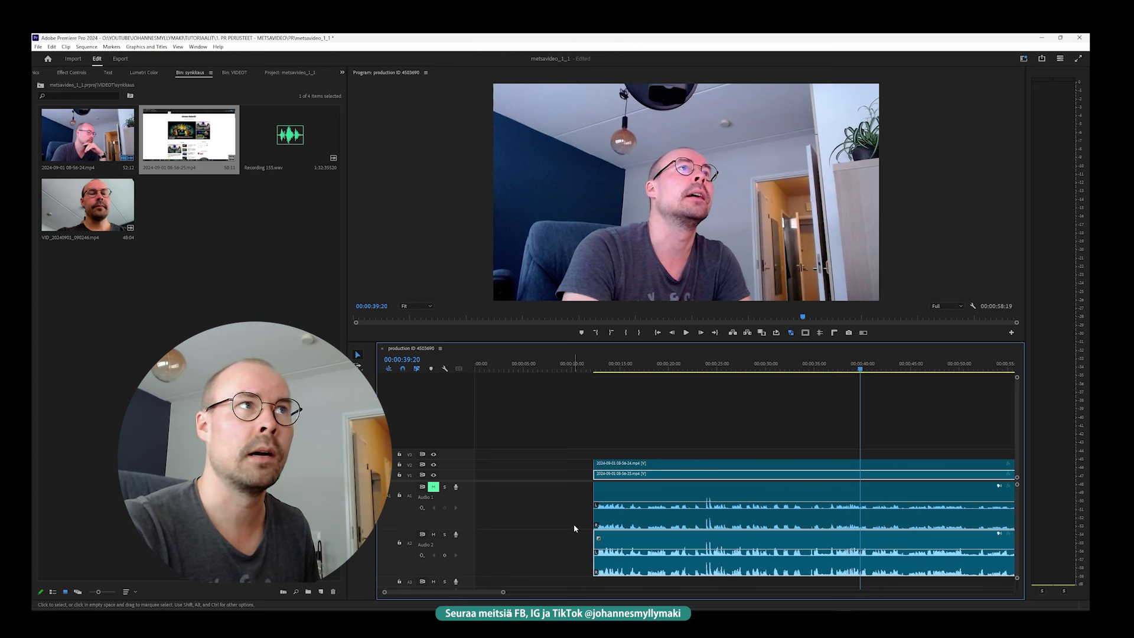
Step: Unmute Audio 1, mute Audio 2, and play from 00:00:23:00 to hear only Audio 1
click(433, 486)
click(433, 534)
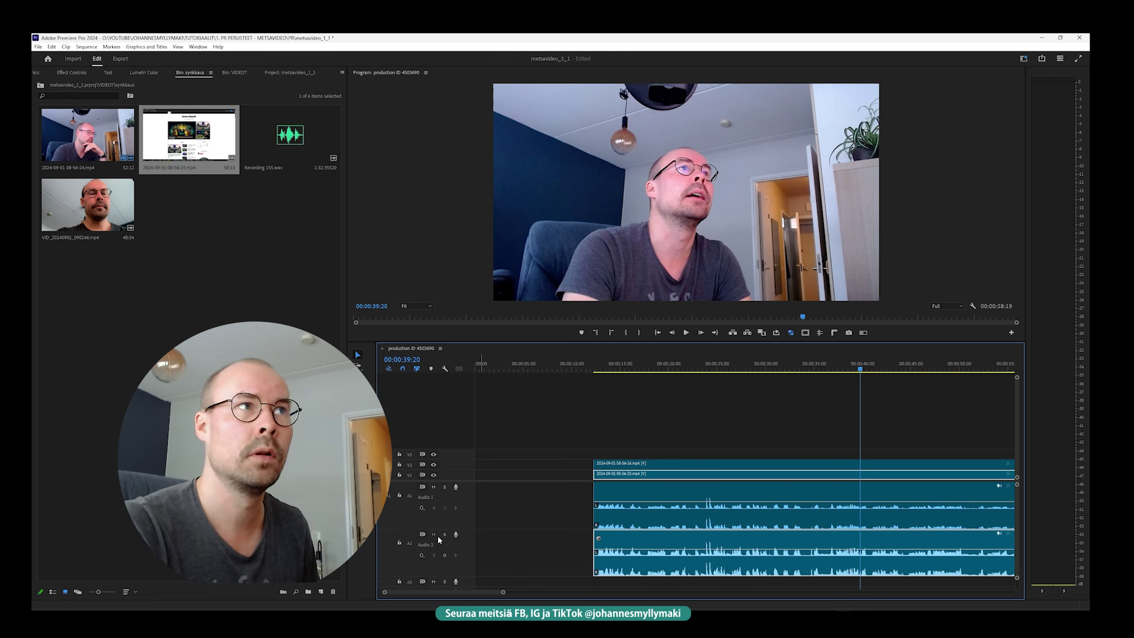
click(697, 366)
key(space)
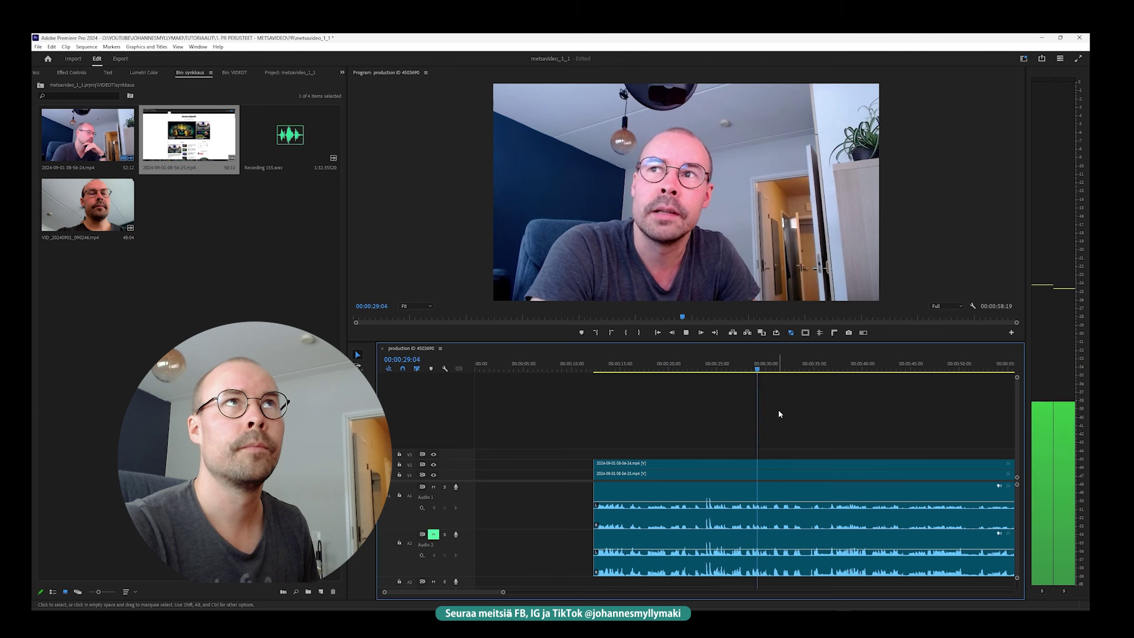
key(space)
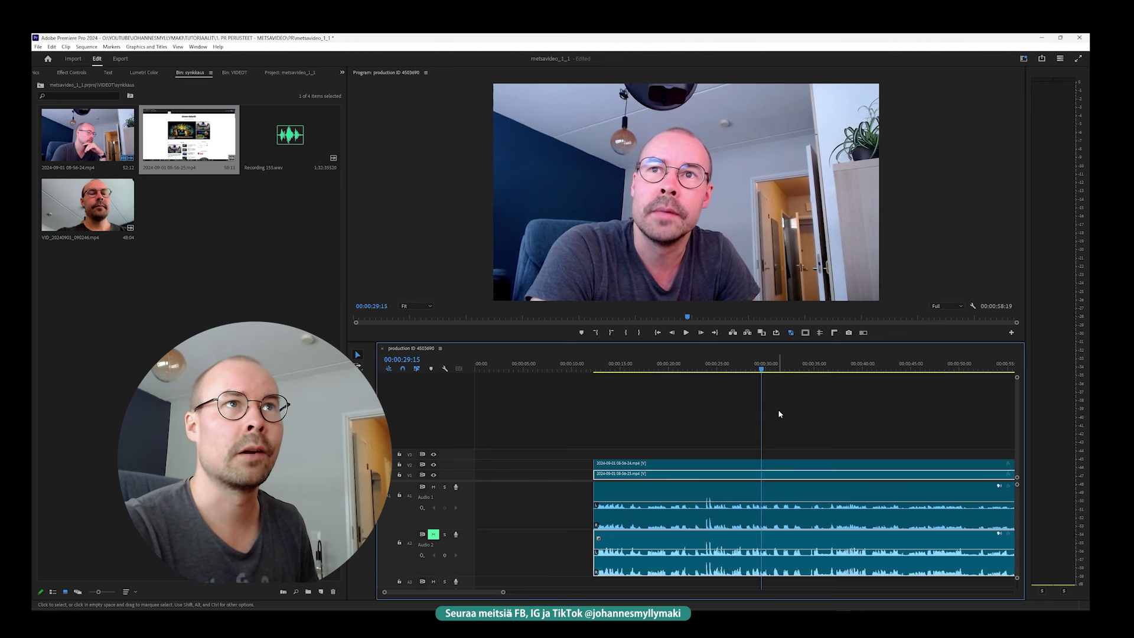
click(772, 520)
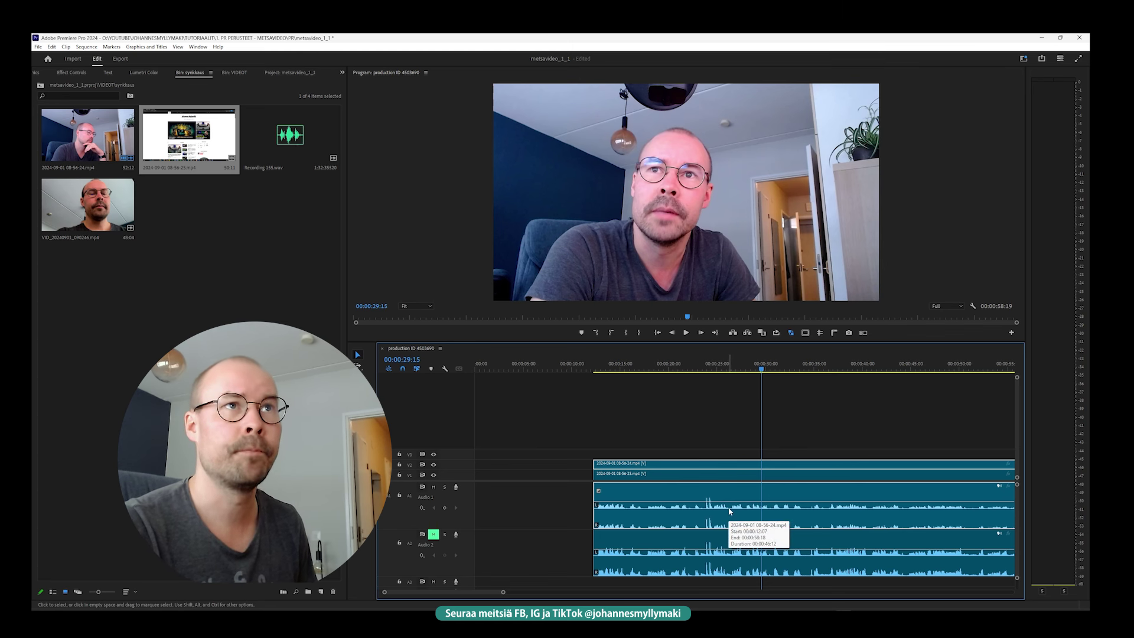
key(minus)
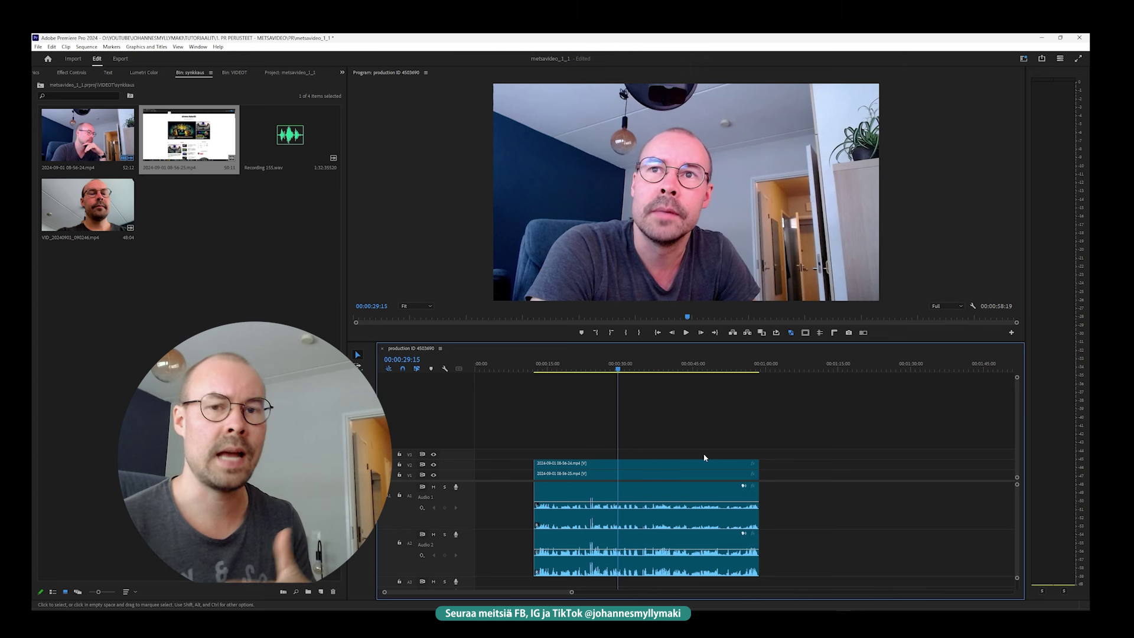
click(652, 540)
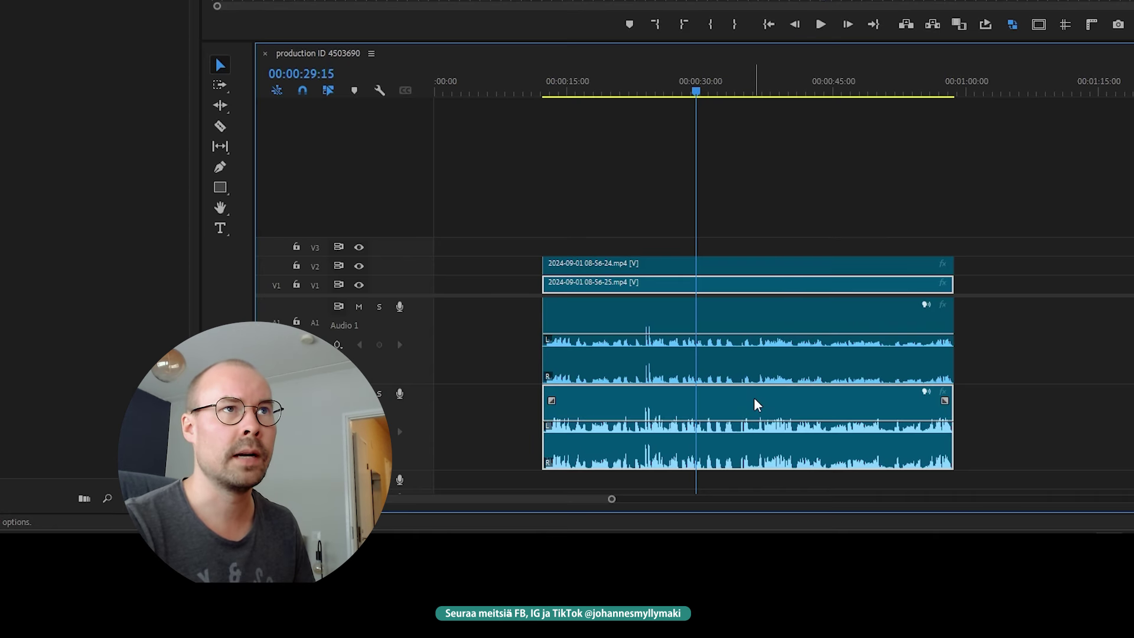
Step: Move the synced audio up onto Audio 1 and select all three clips
drag(756, 405, 754, 349)
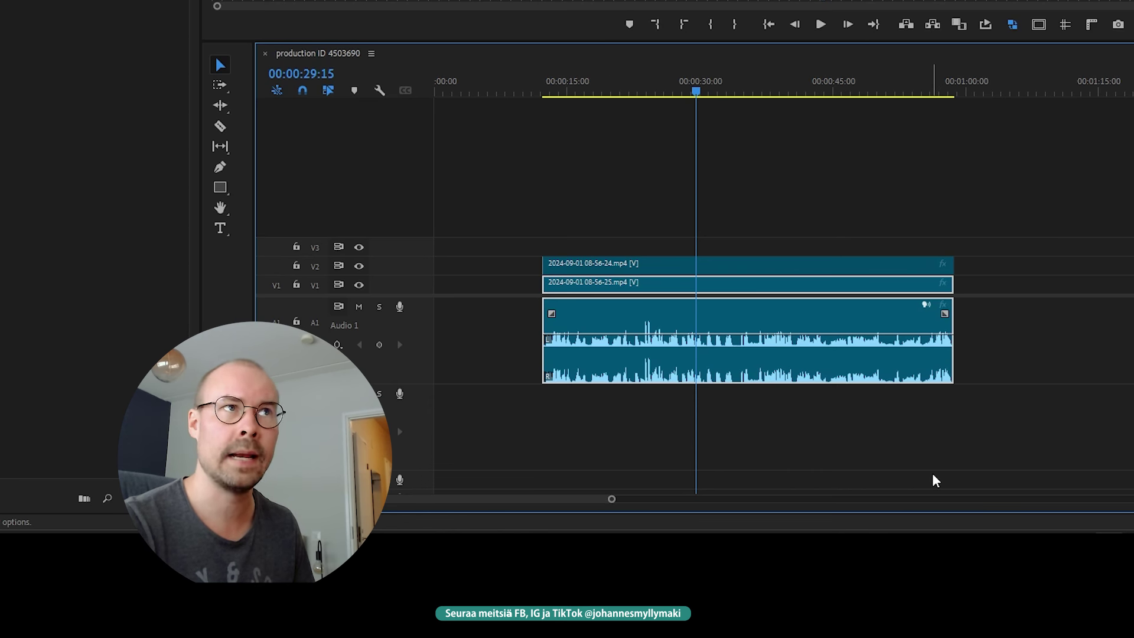
drag(1032, 480, 477, 196)
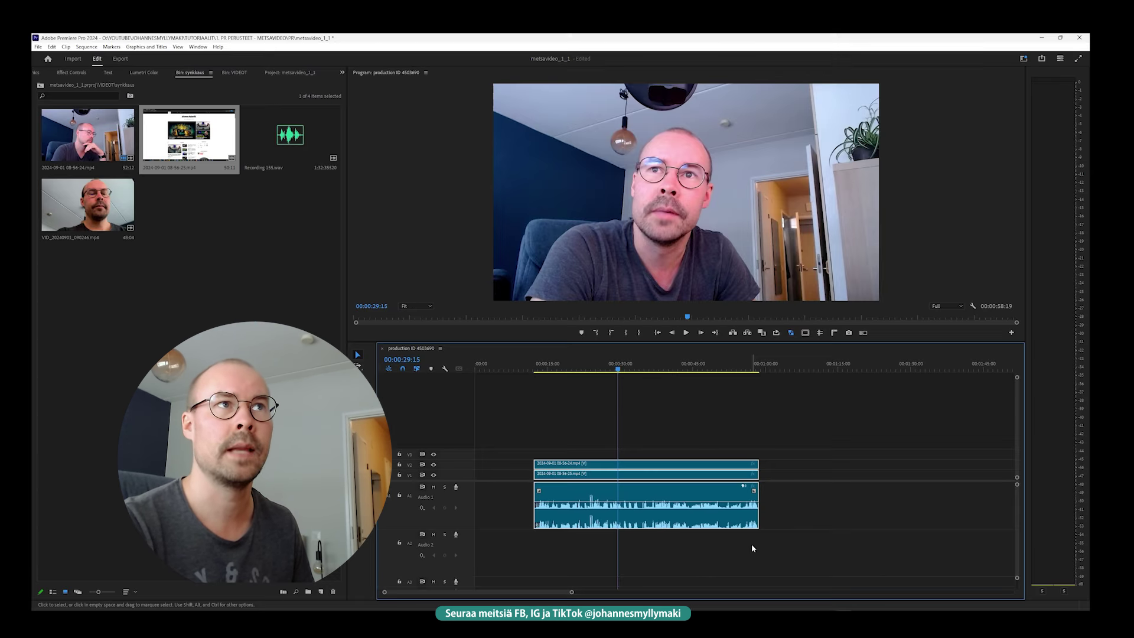
key(backslash)
Step: Play the clips from just before their start to verify sync, then enlarge the program monitor
click(569, 365)
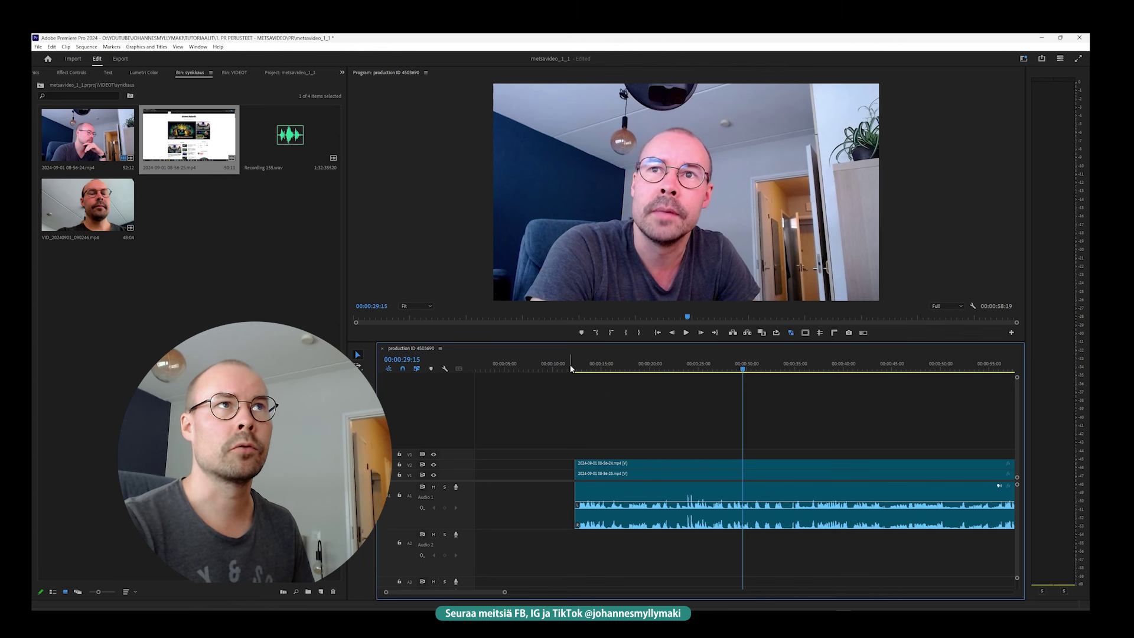
key(space)
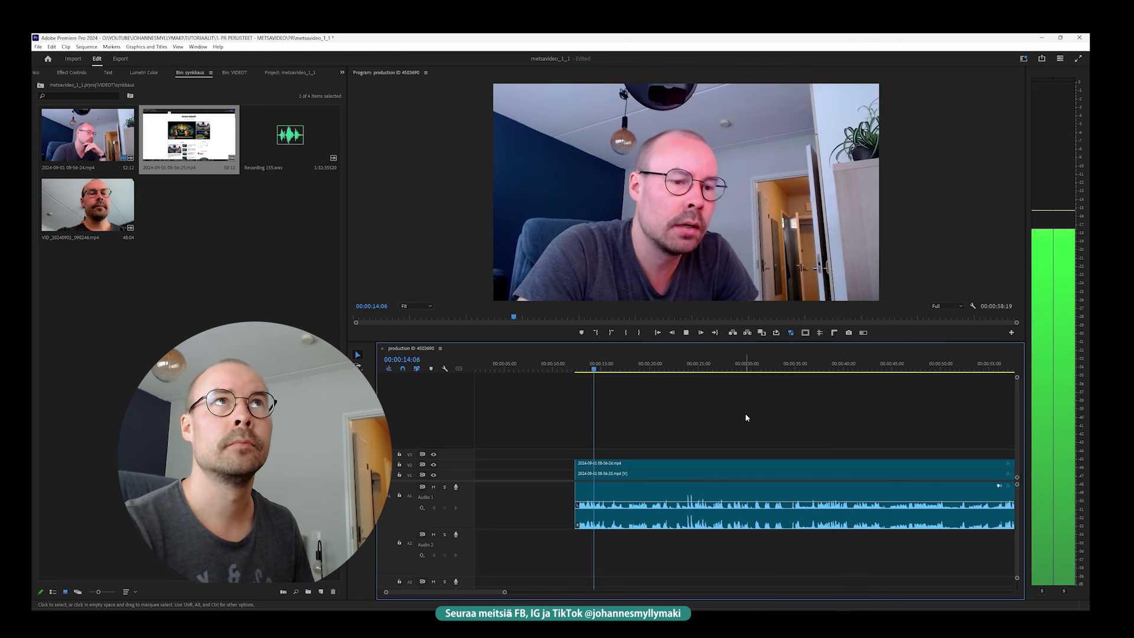
key(minus)
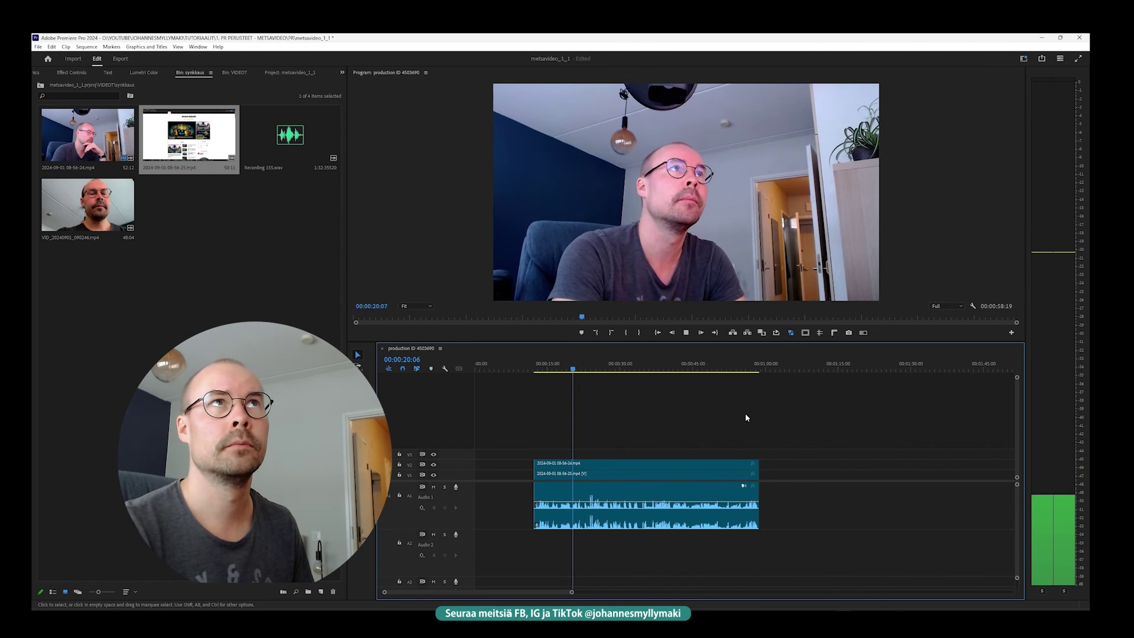
key(space)
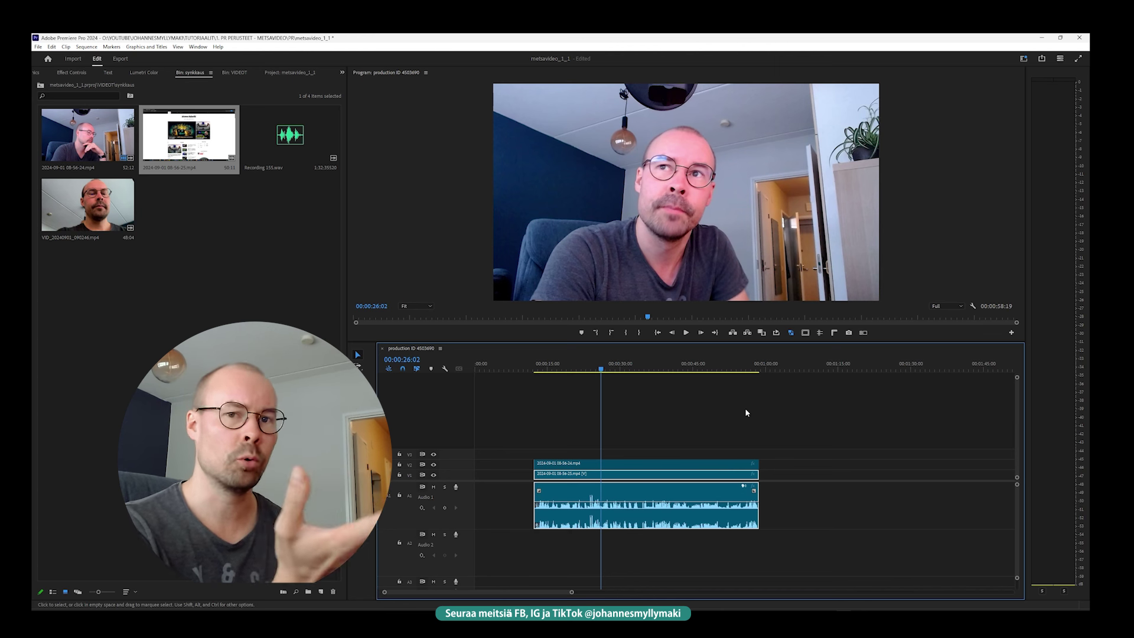
click(746, 413)
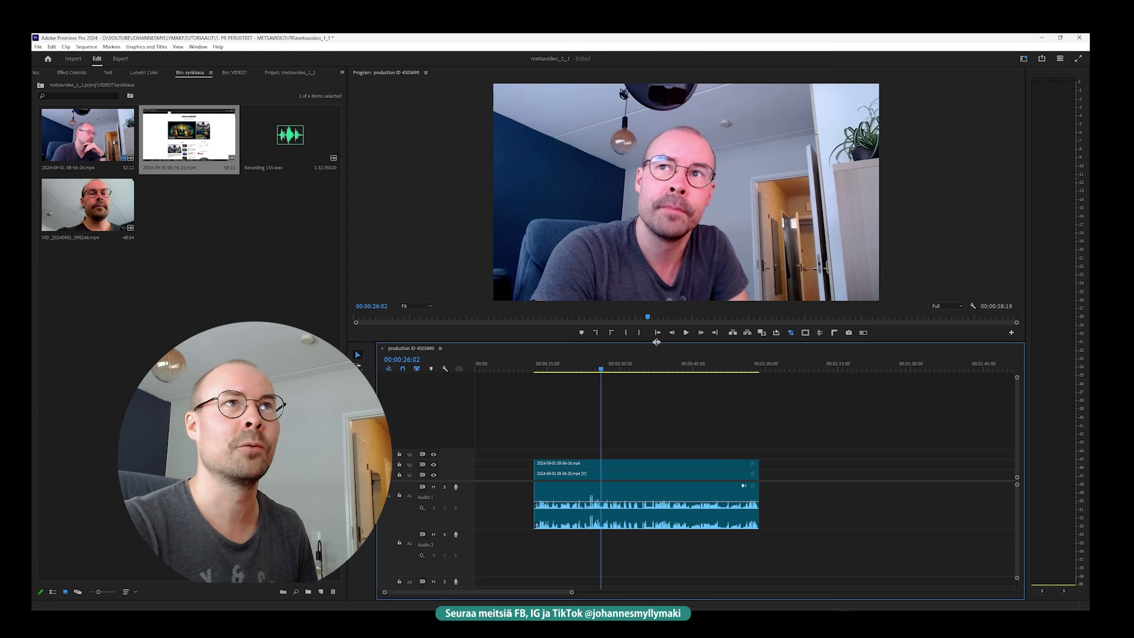
drag(657, 345, 670, 383)
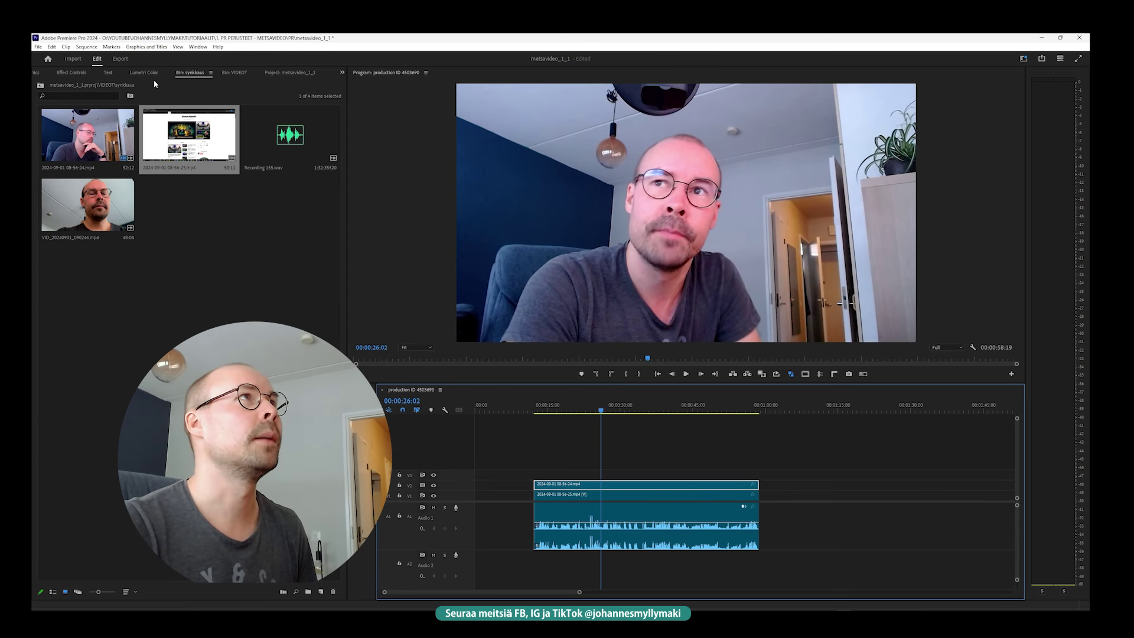
Step: Scale the webcam clip to 40% and position it at the lower left in Effect Controls
click(59, 74)
mouse_move(119, 124)
mouse_down()
mouse_move(35, 115)
mouse_move(231, 115)
mouse_up()
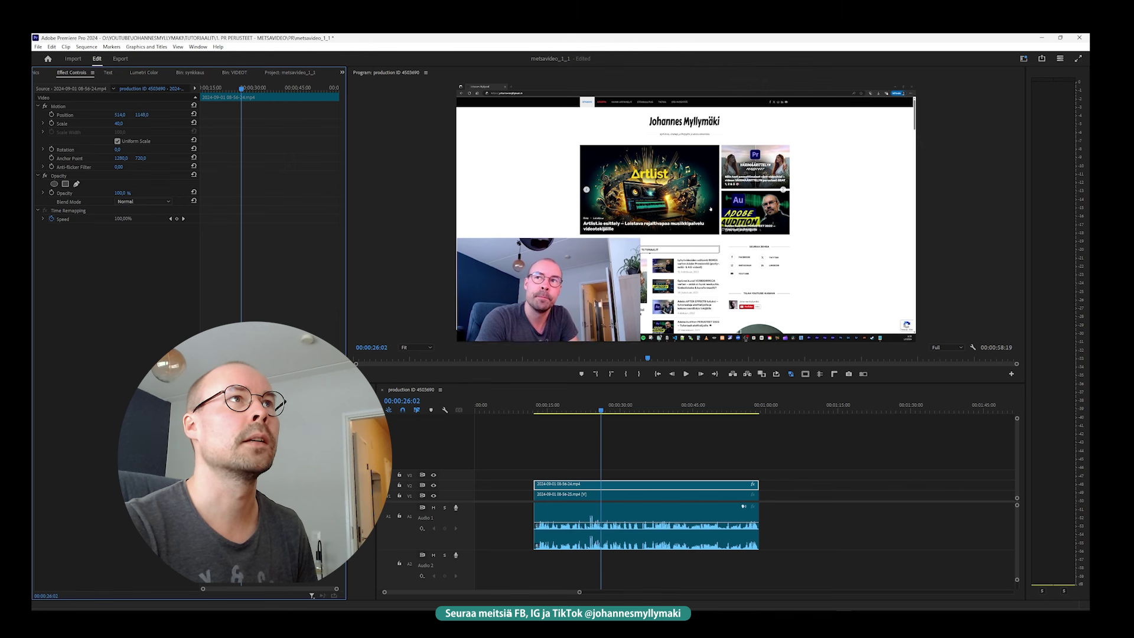
drag(141, 115, 146, 114)
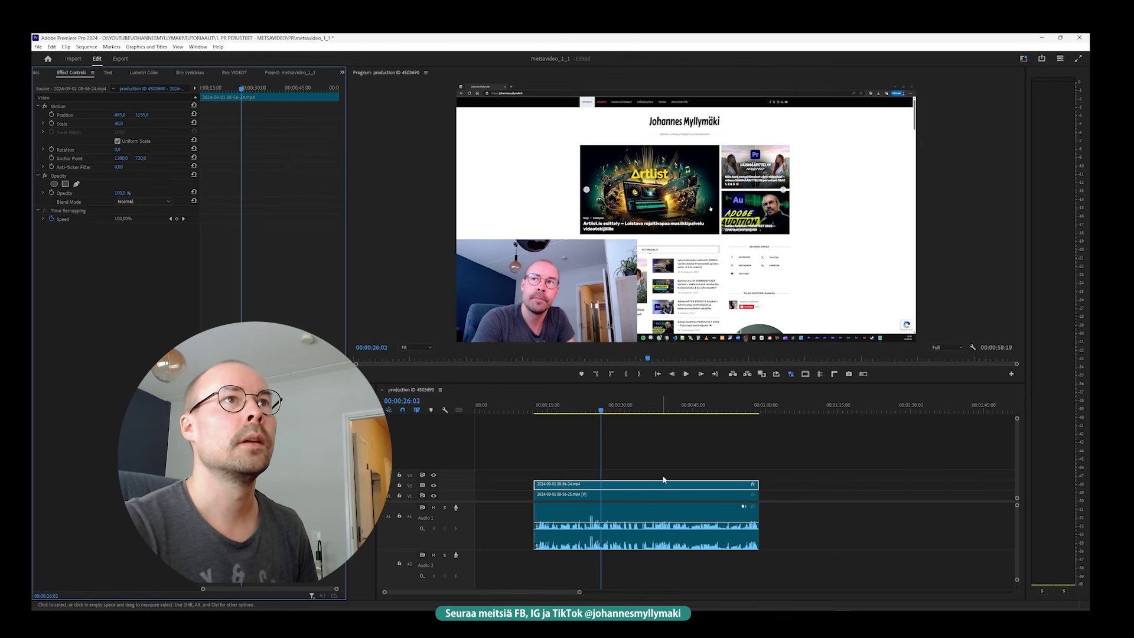
Step: Fit the whole sequence in the timeline and play from about 36 seconds to preview the overlay
click(751, 449)
key(backslash)
click(862, 410)
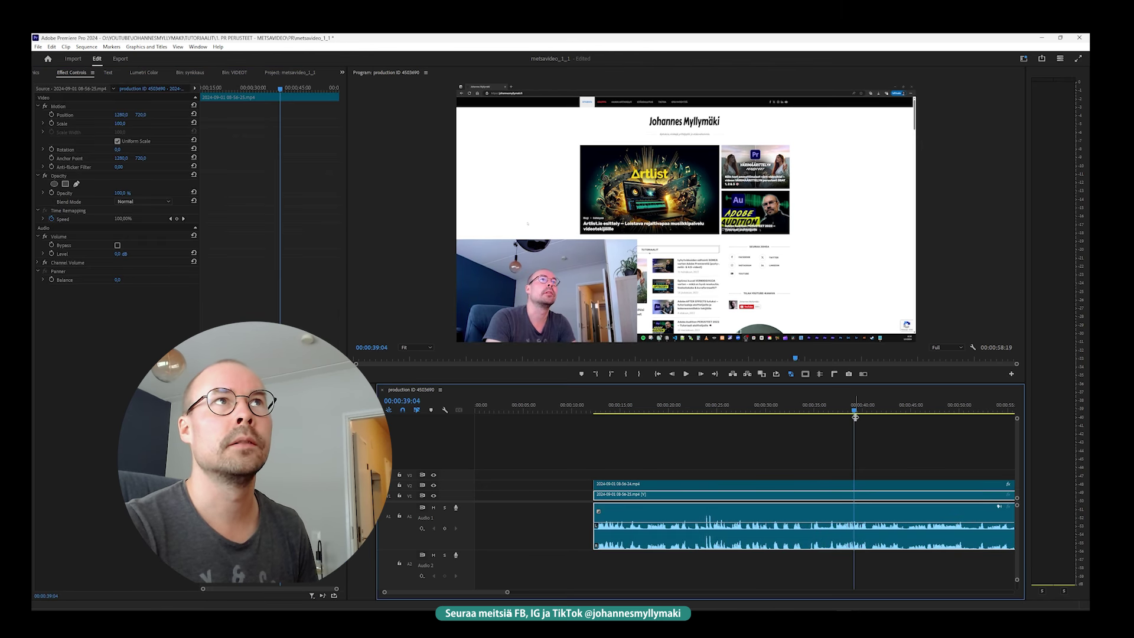
scroll(690, 439, down, 3)
click(714, 413)
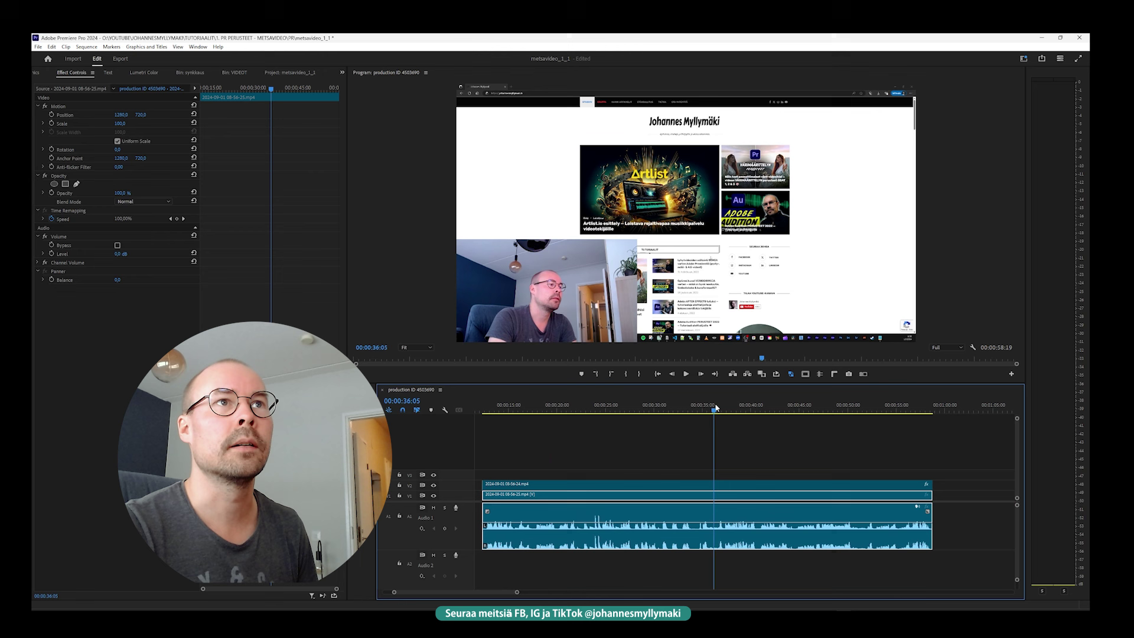
click(759, 437)
key(space)
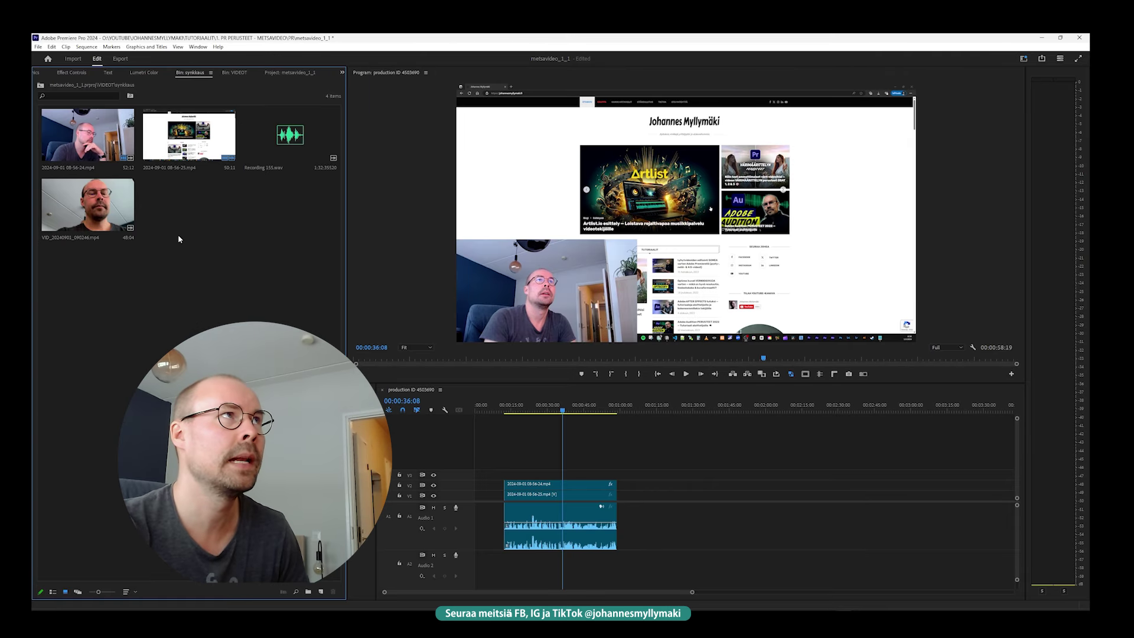
Step: Place VID_20240901_090246.mp4 on the timeline after the synced camera and screen clips
click(114, 217)
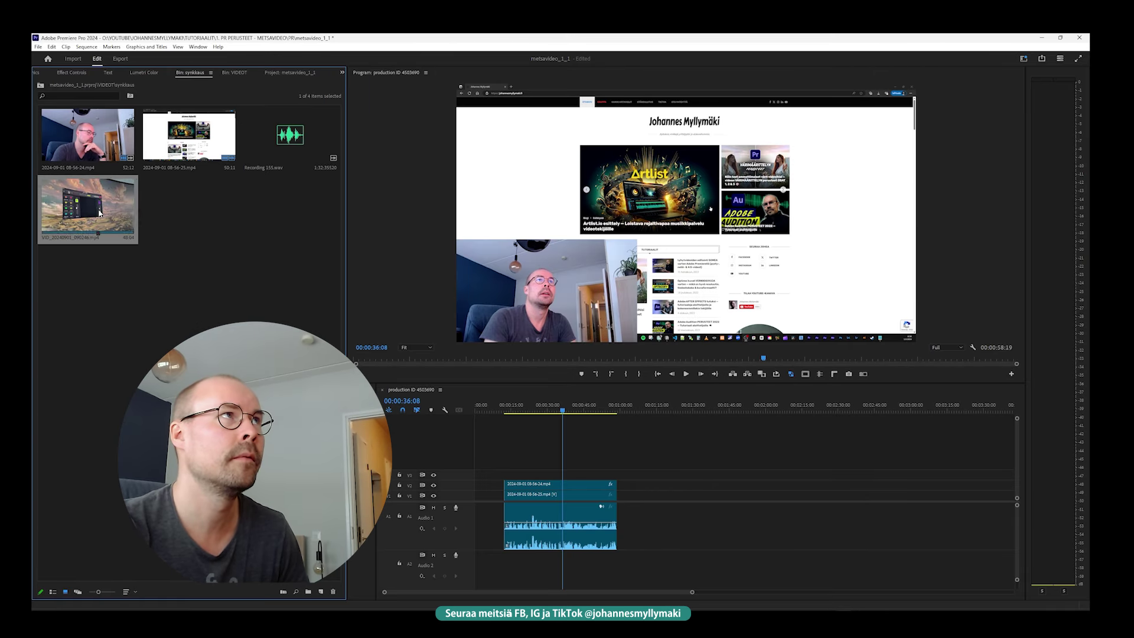
click(267, 151)
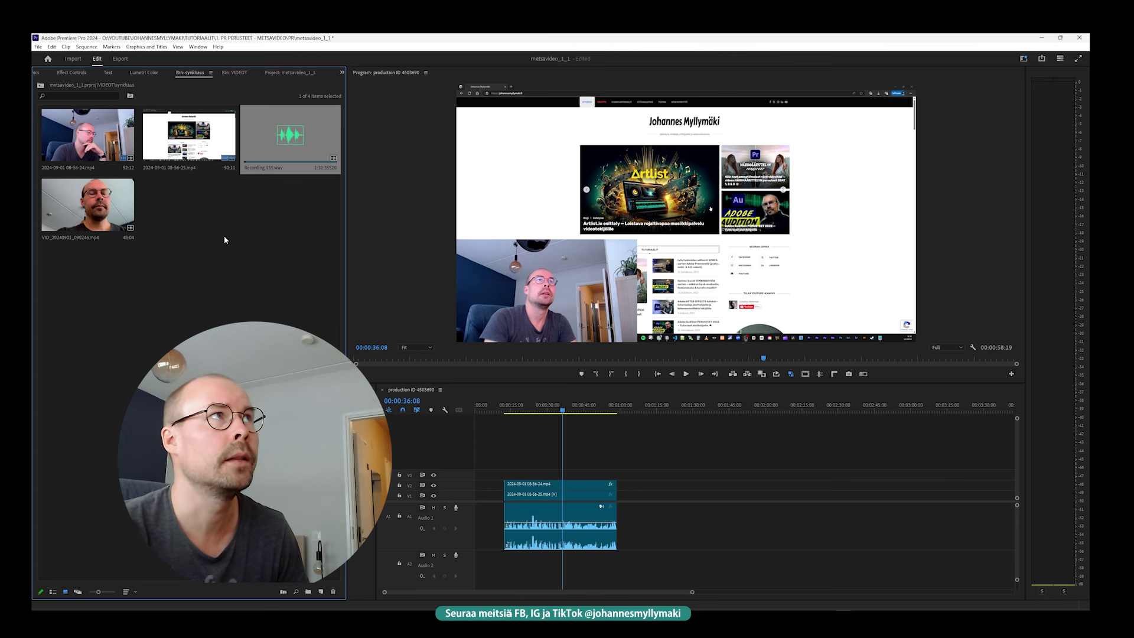
click(215, 220)
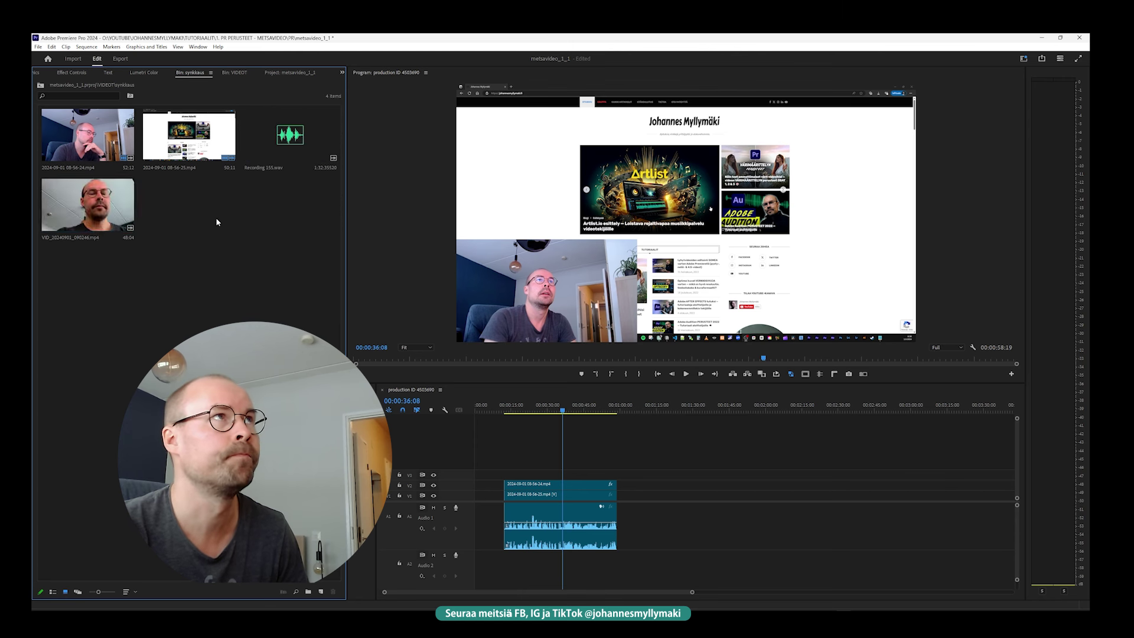
drag(91, 205, 709, 493)
Step: Play back the phone clip from inside it, then zoom the timeline out
click(715, 406)
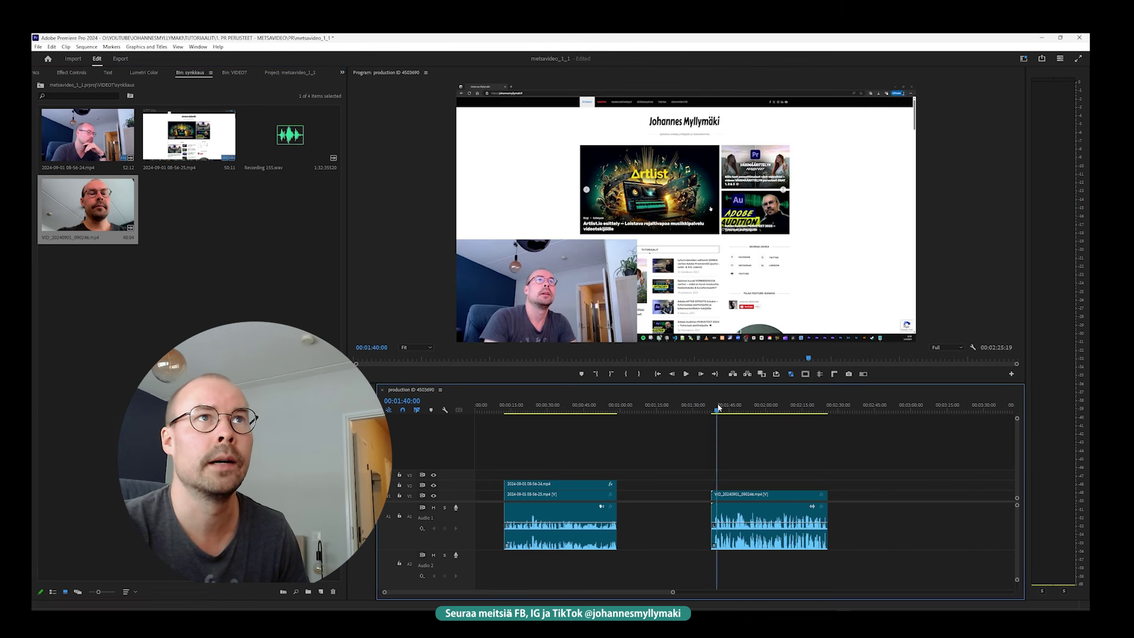
scroll(819, 451, up, 3)
scroll(818, 450, down, 1)
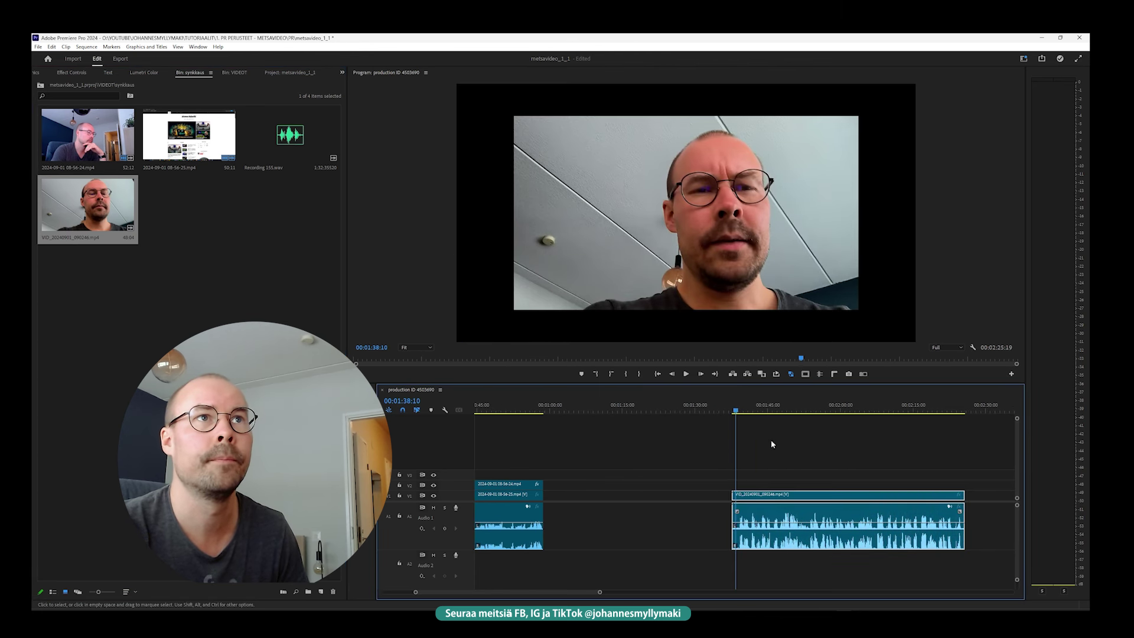
key(space)
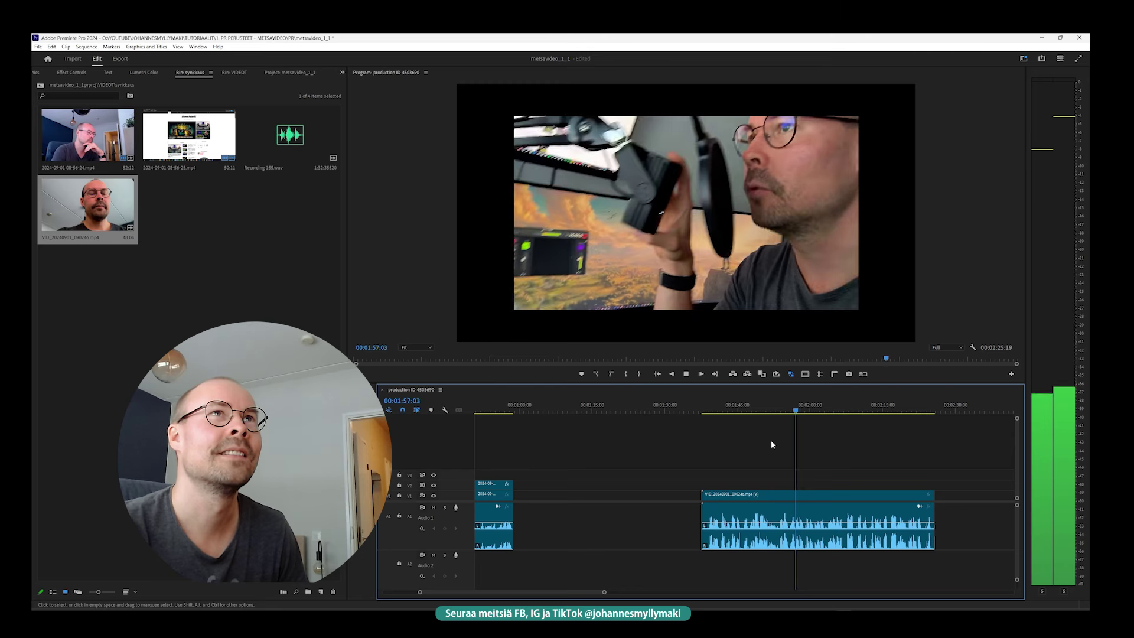
key(minus)
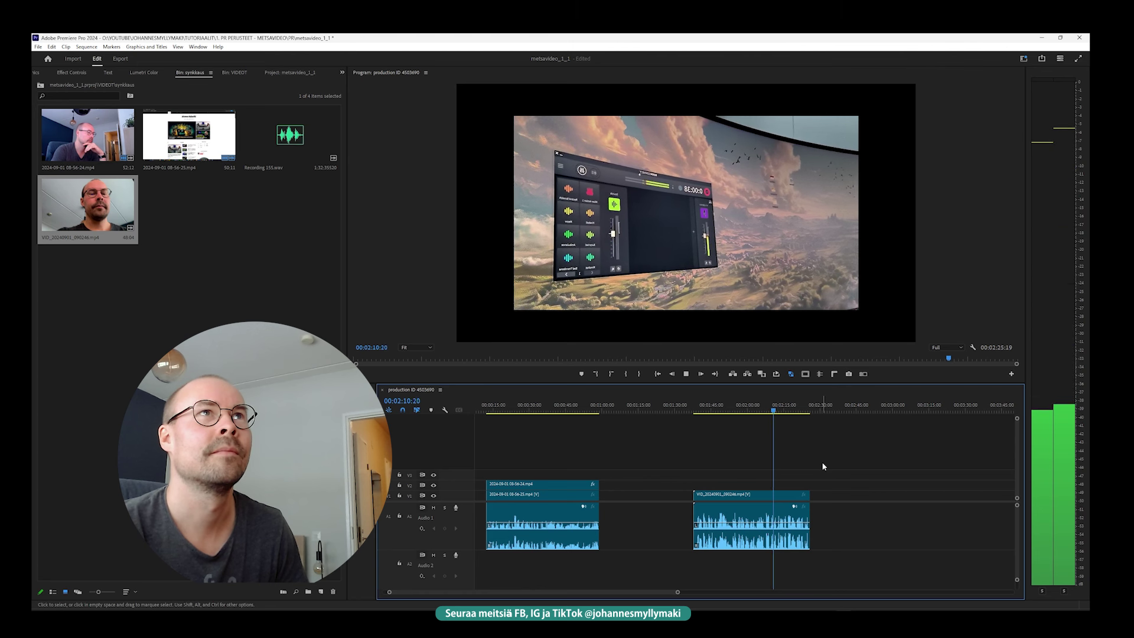
Step: Lay Recording 155.wav on Audio 2 under the phone clip, then select both files in the bin
click(290, 139)
drag(289, 139, 649, 538)
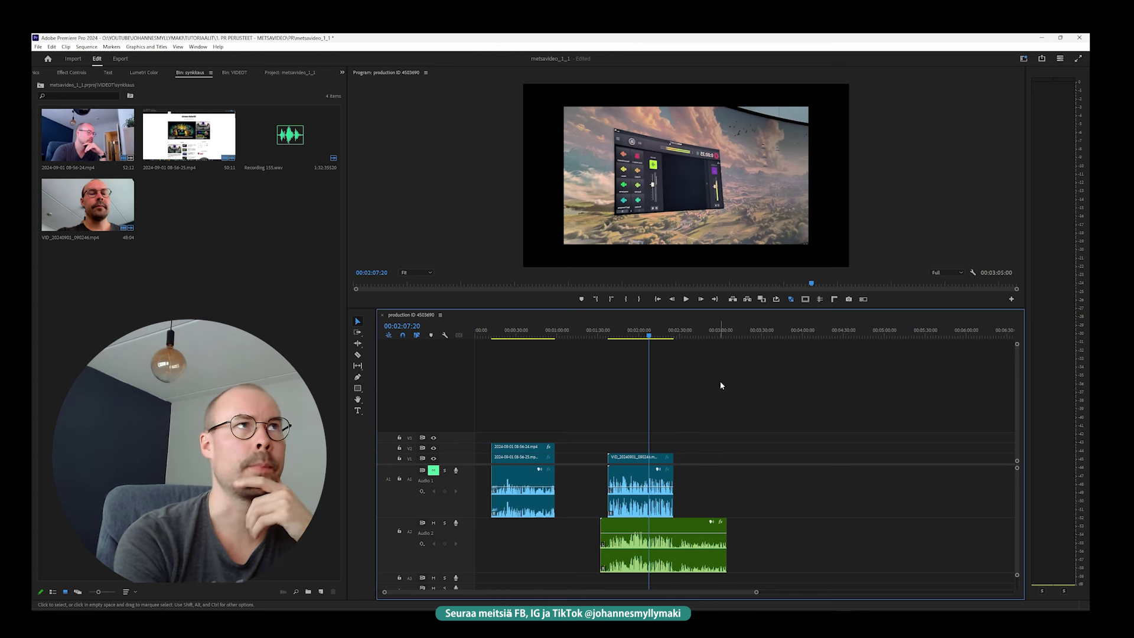
click(255, 274)
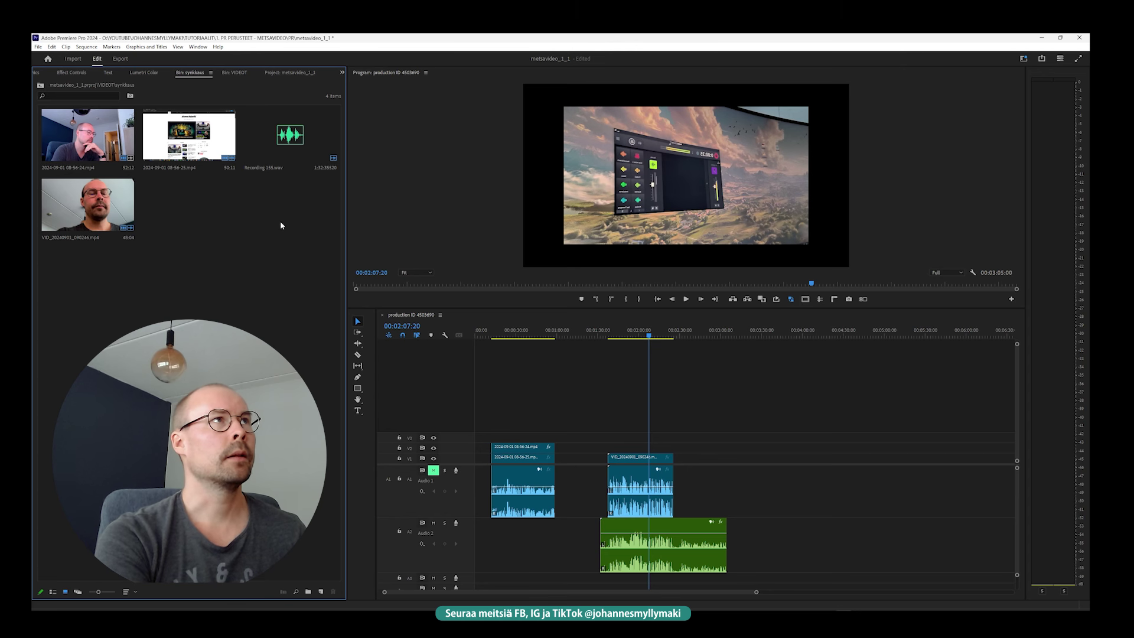
click(298, 138)
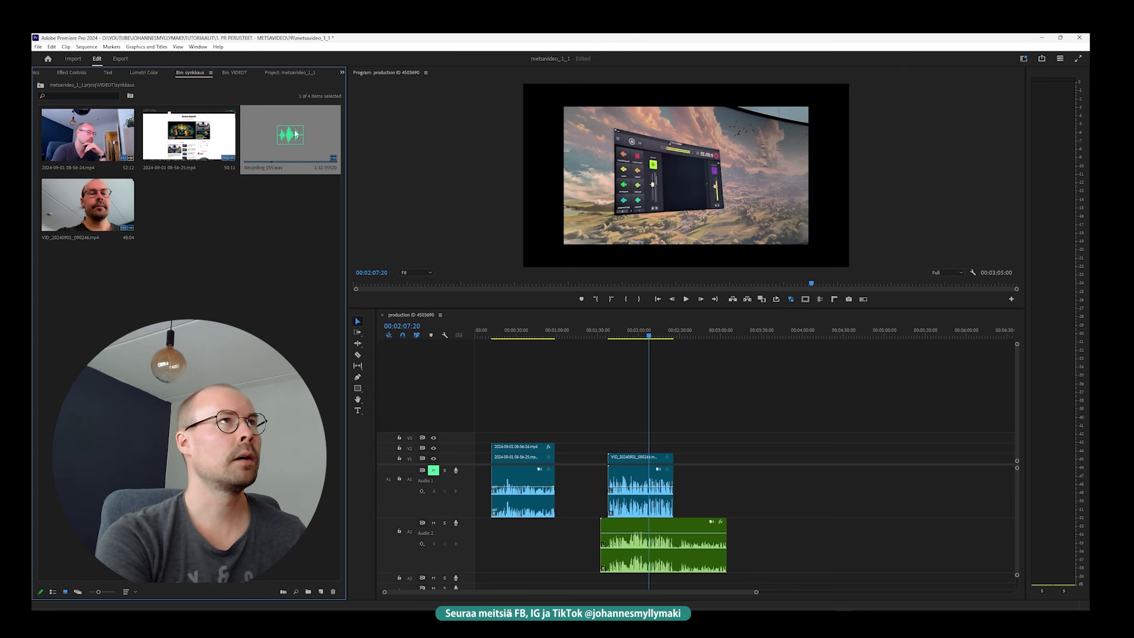
ctrl+click(122, 206)
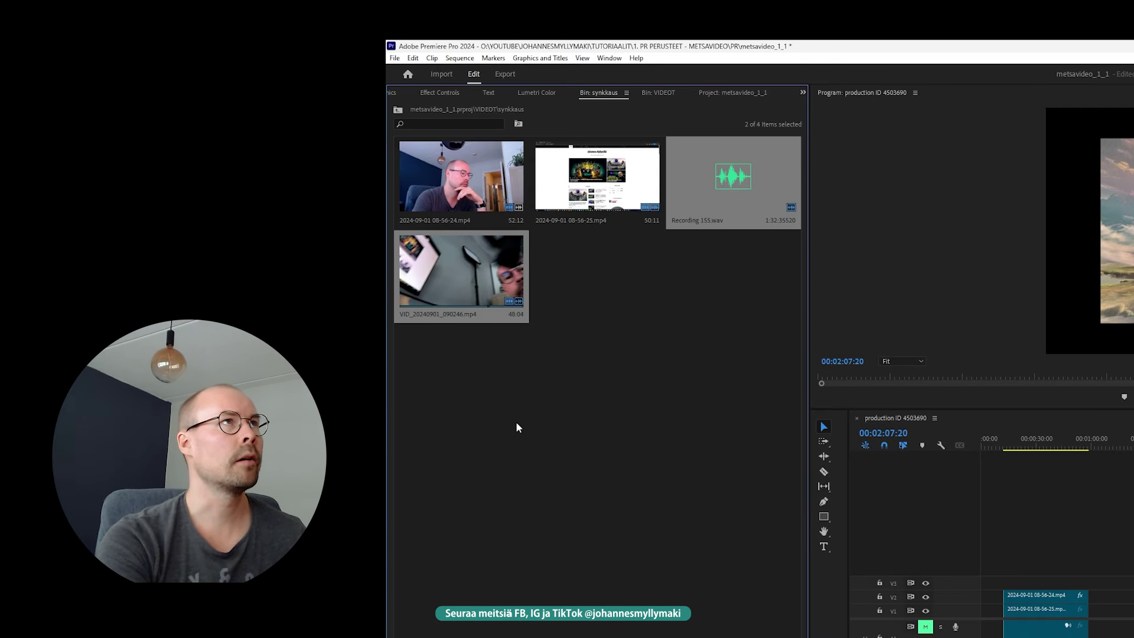
Step: Start Merge Clips for the phone video and recording, keeping the default merged clip name
right_click(469, 274)
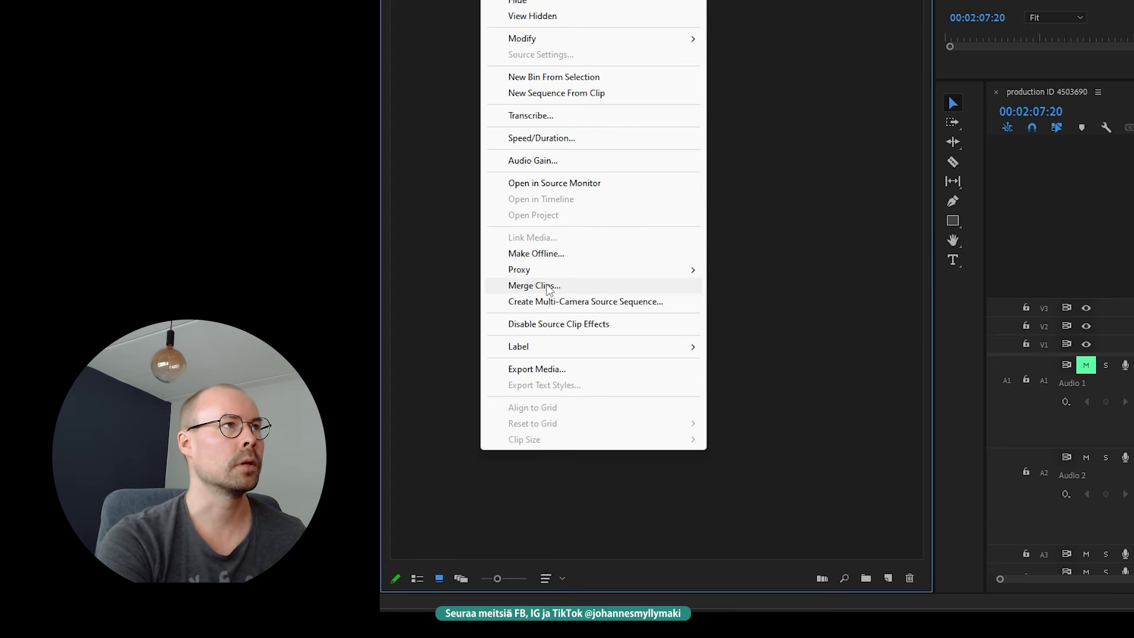
click(555, 286)
drag(430, 170, 593, 209)
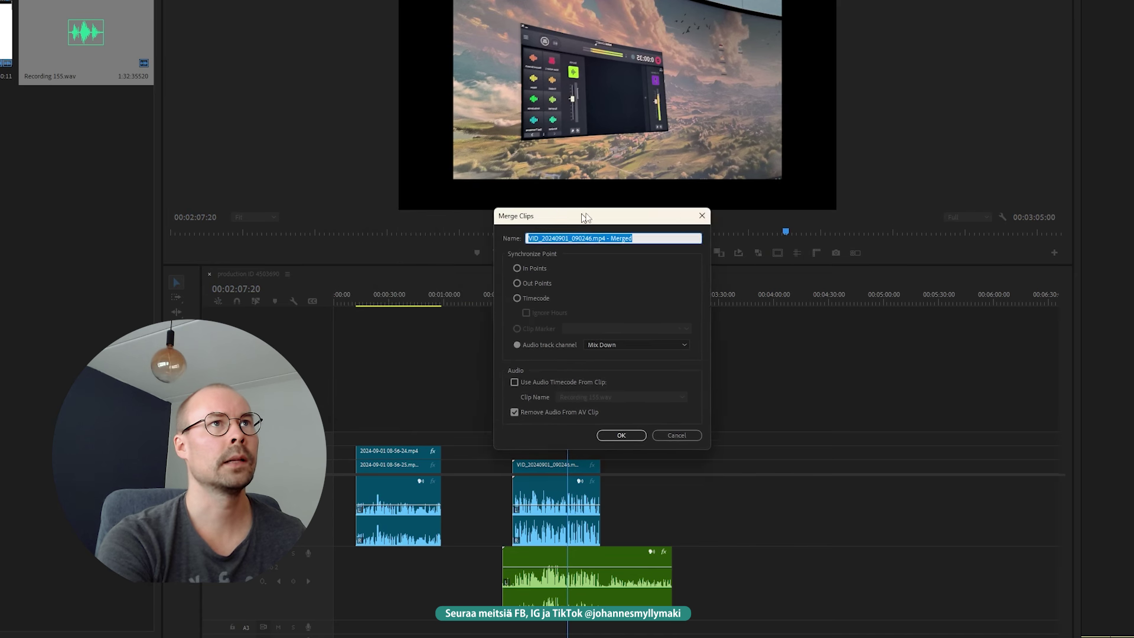
click(562, 229)
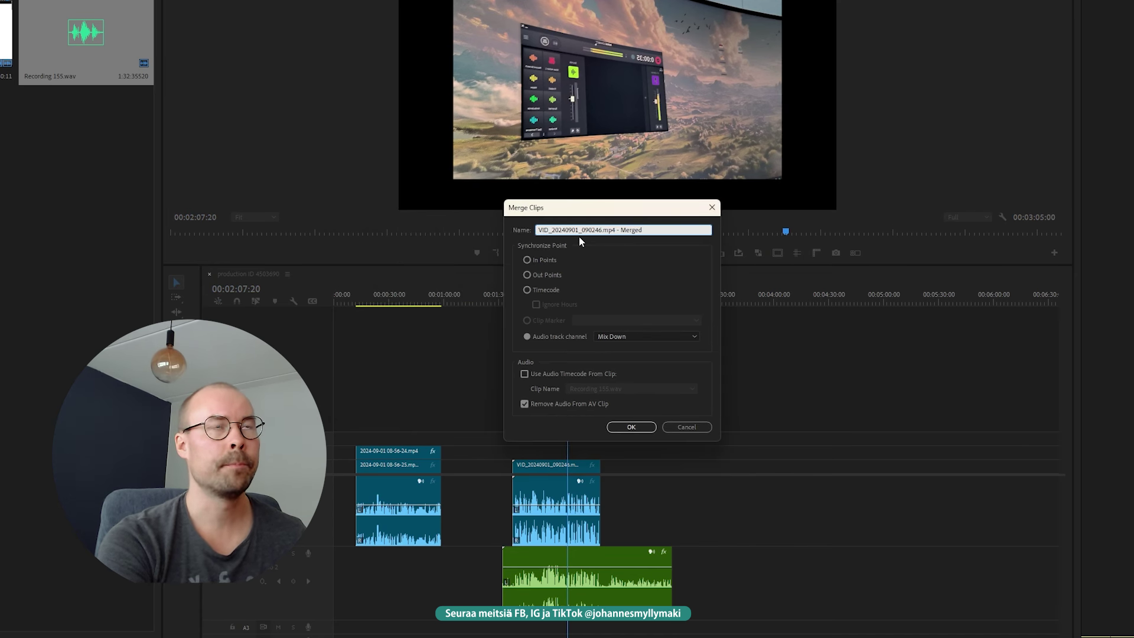
double_click(631, 230)
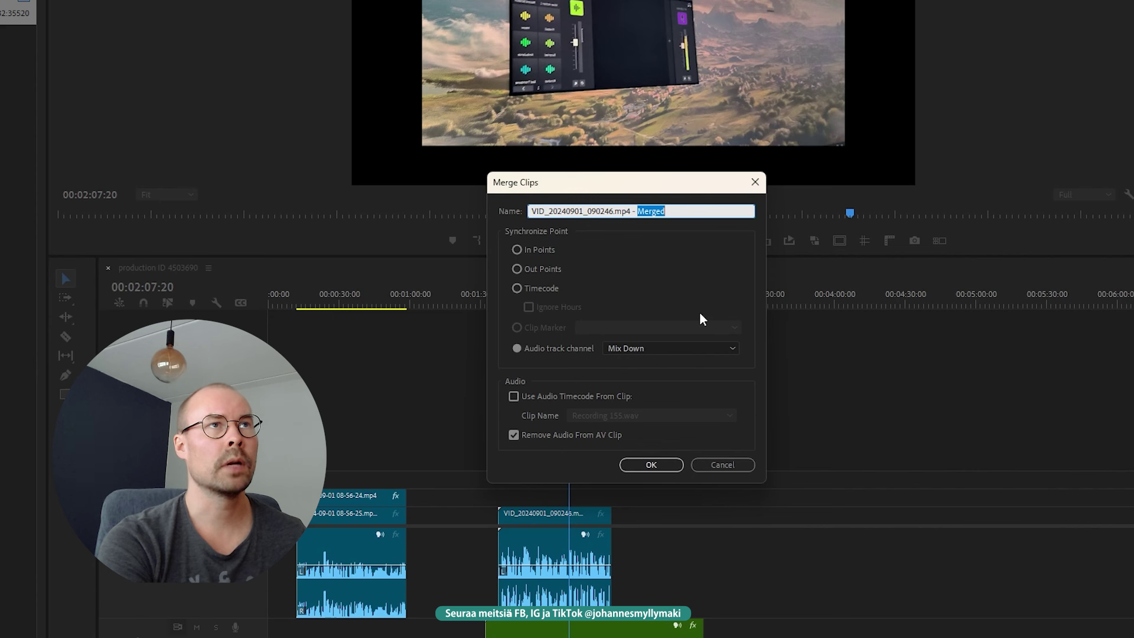
click(714, 234)
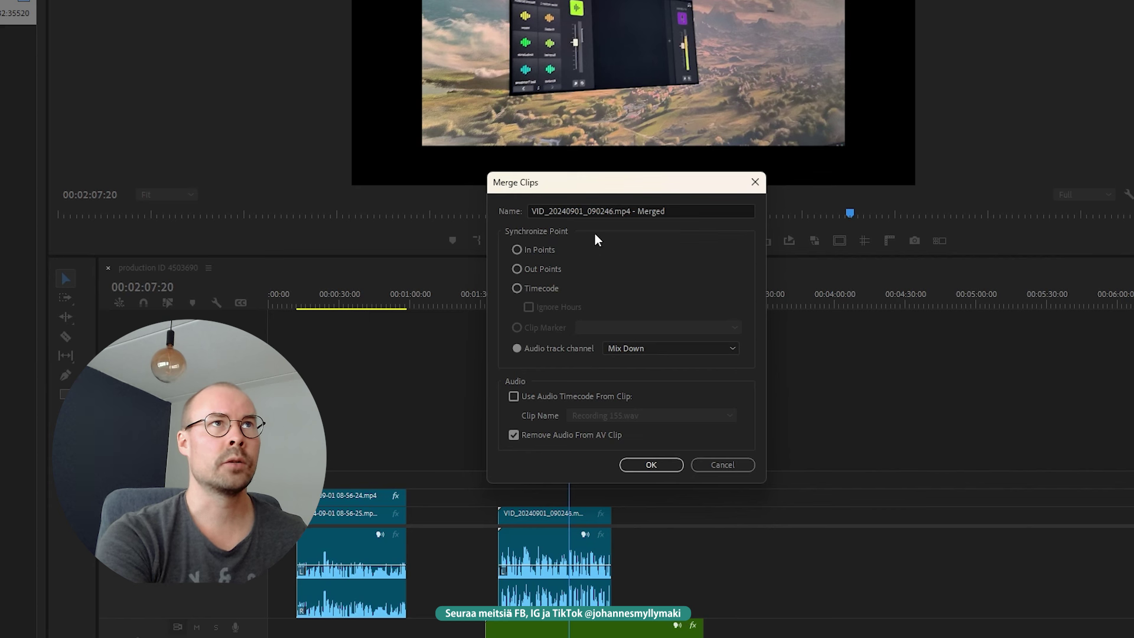
Step: Sync the merge on audio channel 1 with Remove Audio From AV Clip checked, and confirm
click(648, 348)
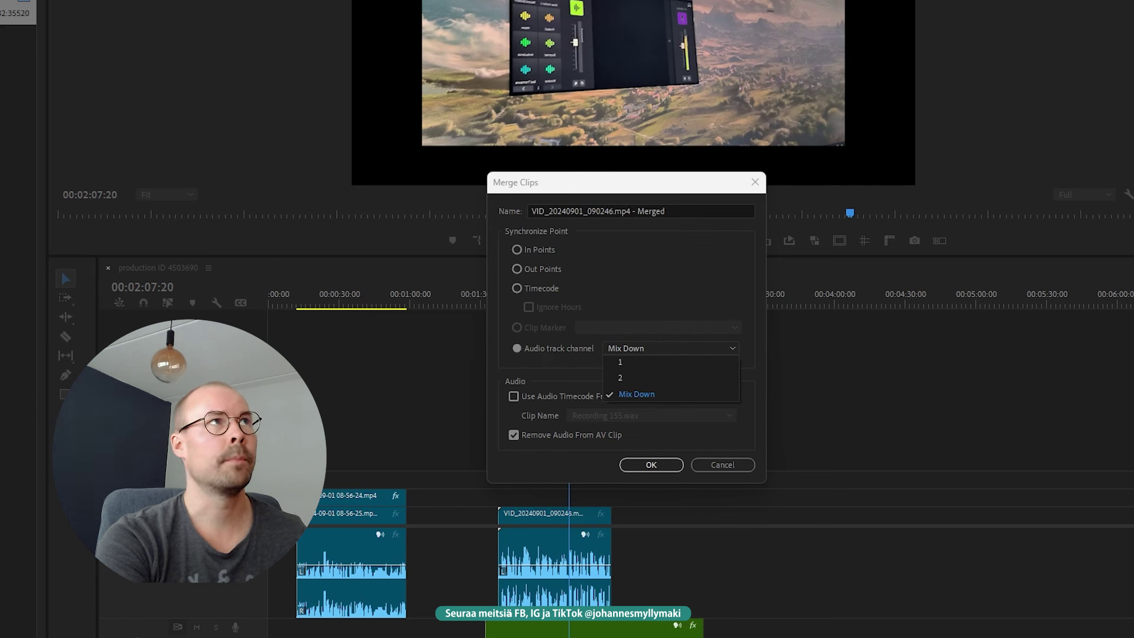
click(674, 365)
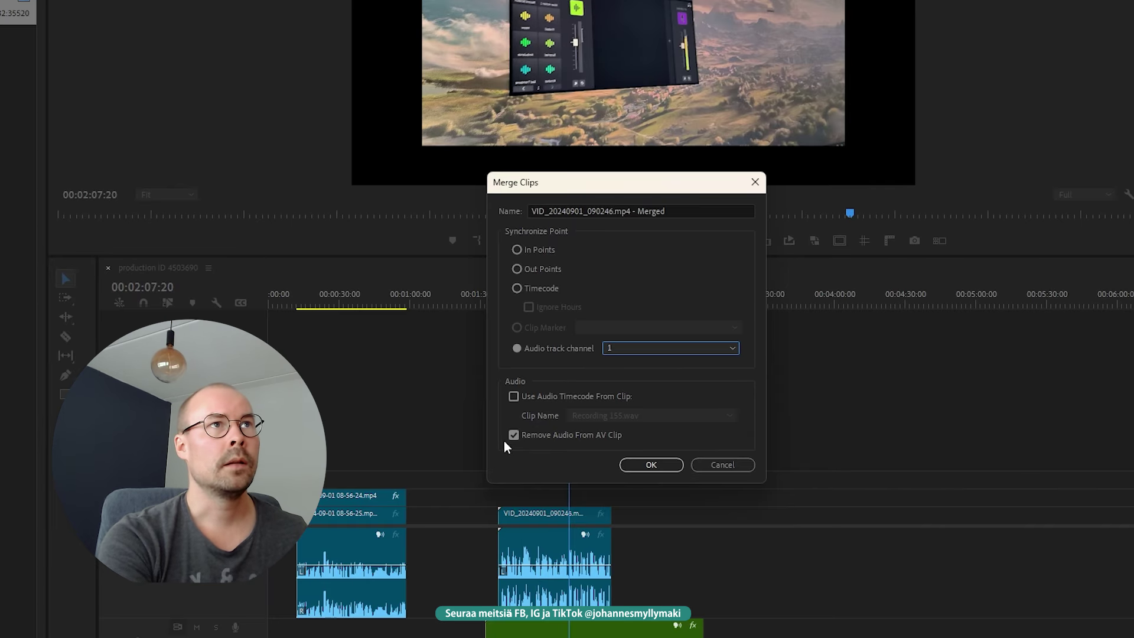
click(617, 412)
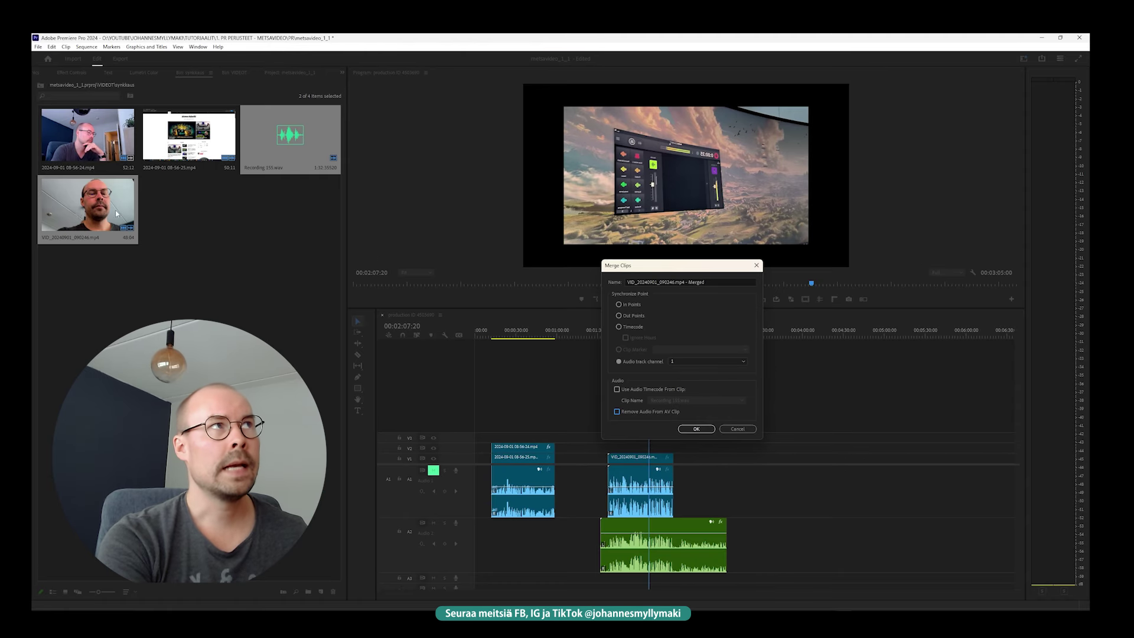
click(617, 412)
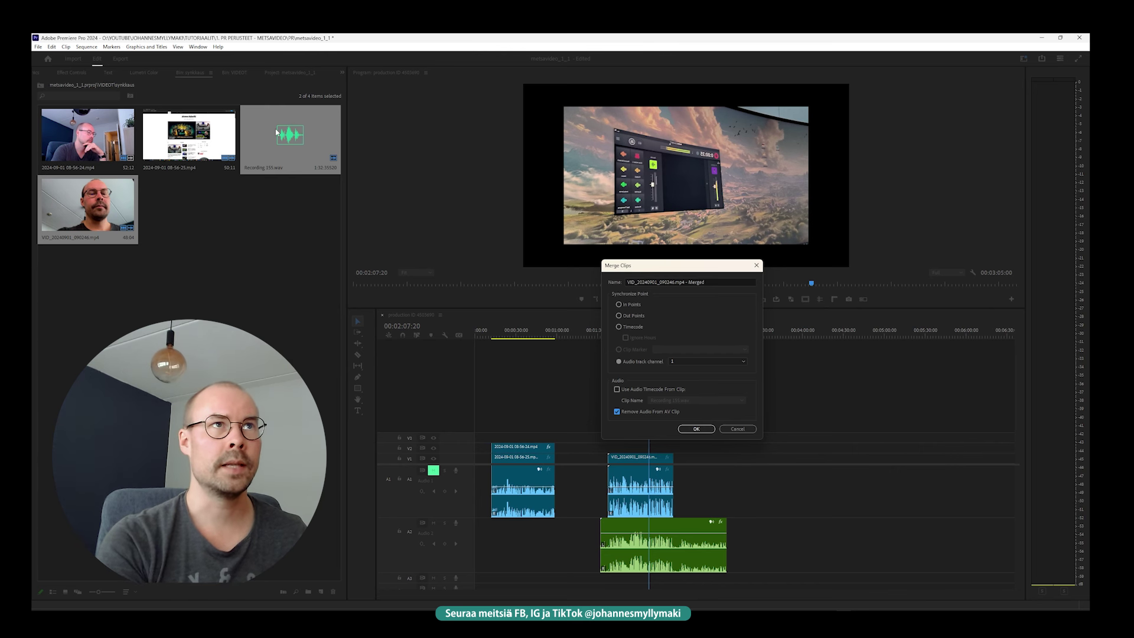
click(689, 282)
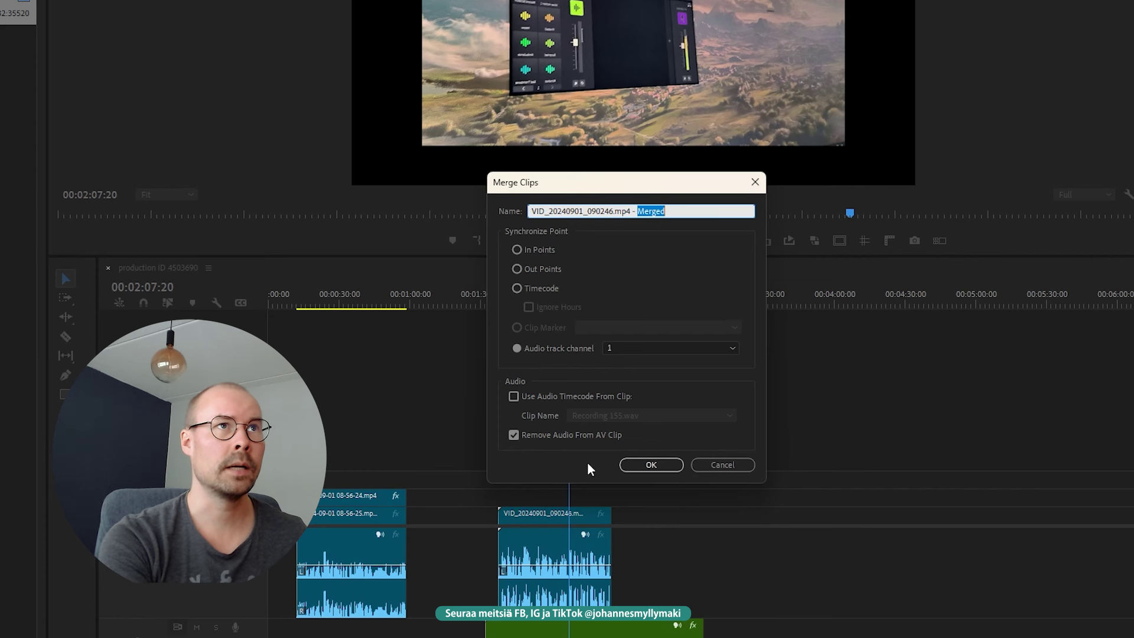
click(652, 466)
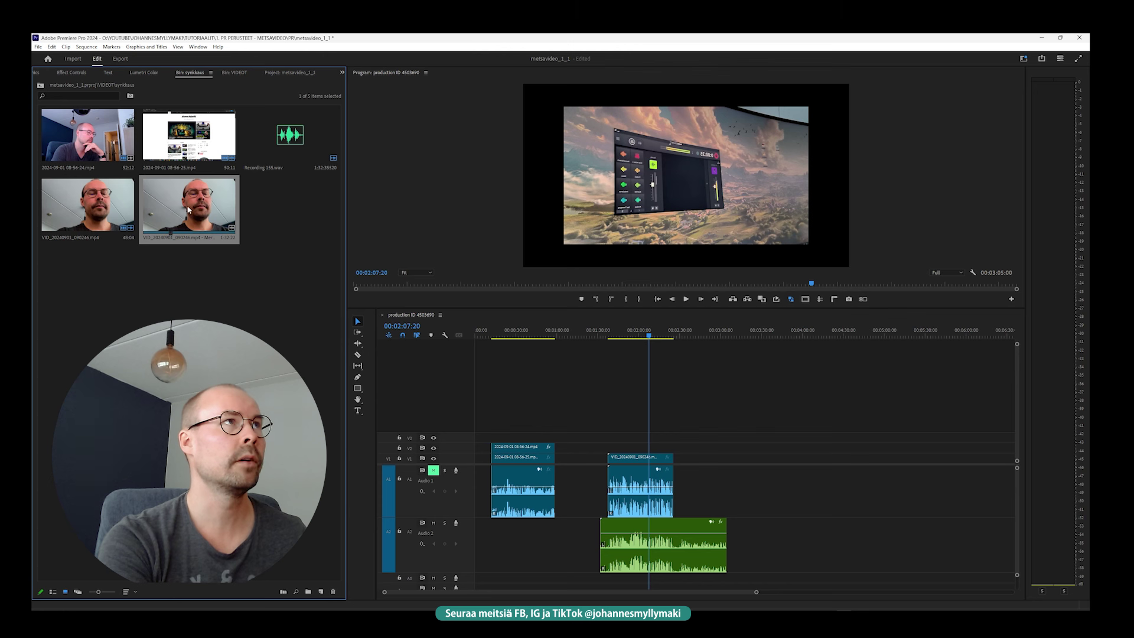
Step: Place the VID_20240901_090246.mp4 - Merged clip on the timeline after the other clips
click(193, 237)
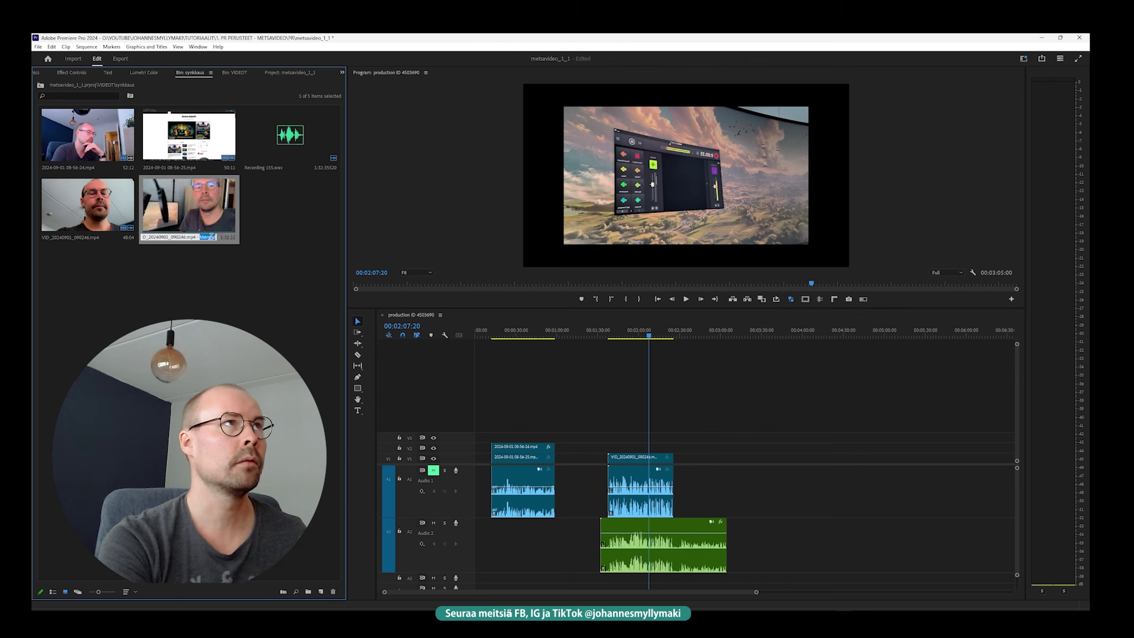
drag(189, 207, 786, 461)
click(799, 344)
key(=)
key(=)
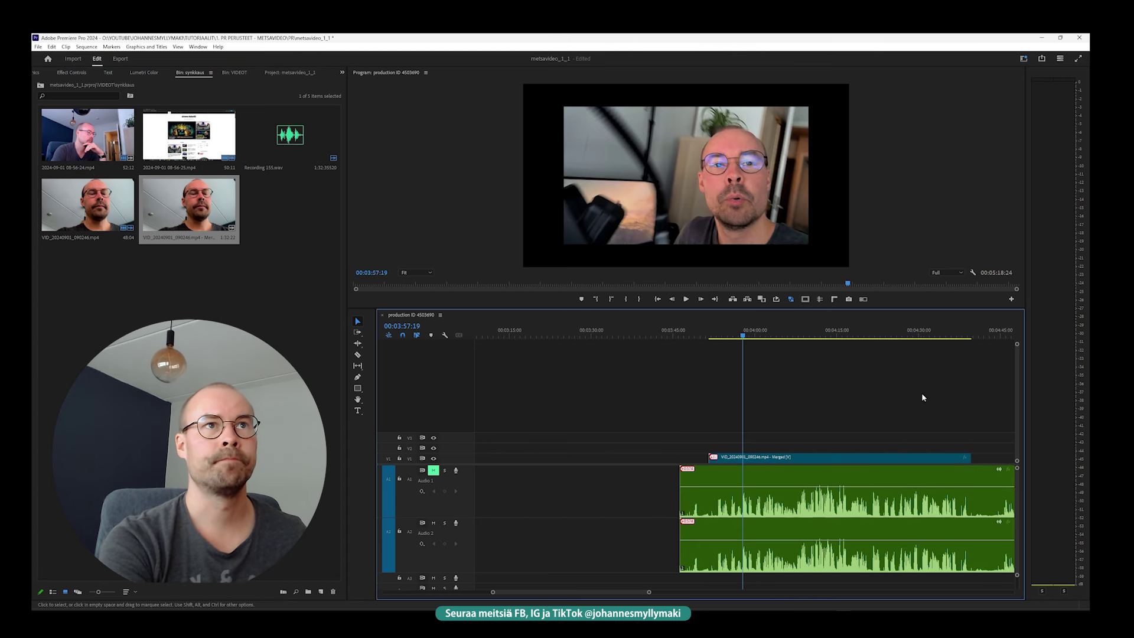
key(-)
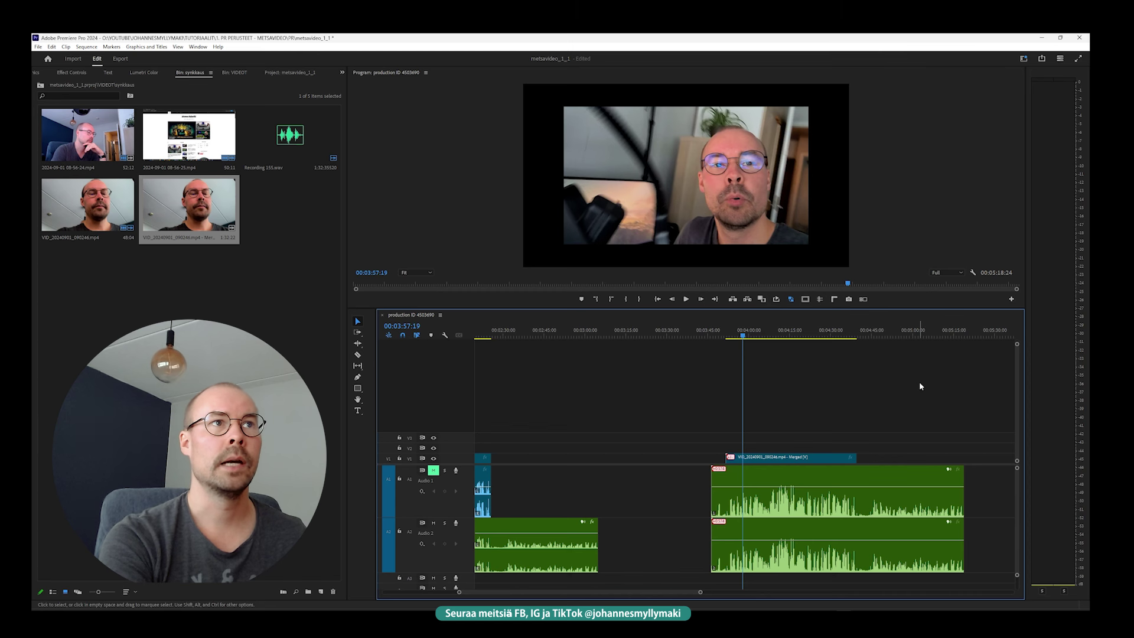
key(=)
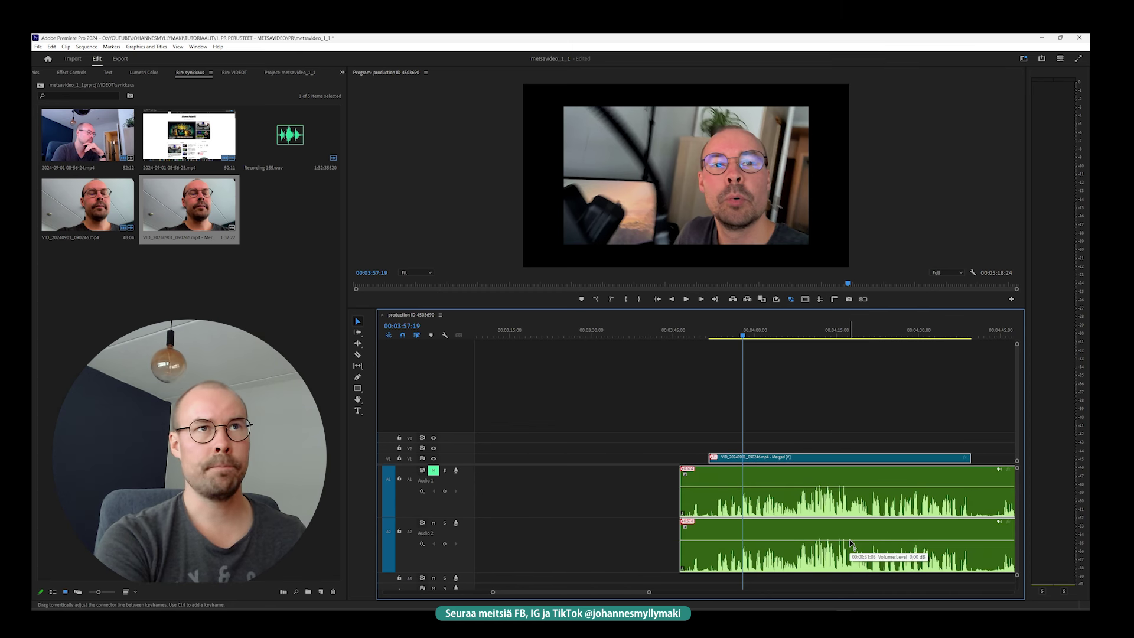
Step: Play the merged clip from 00:03:53:02 to check its audio sync
click(781, 458)
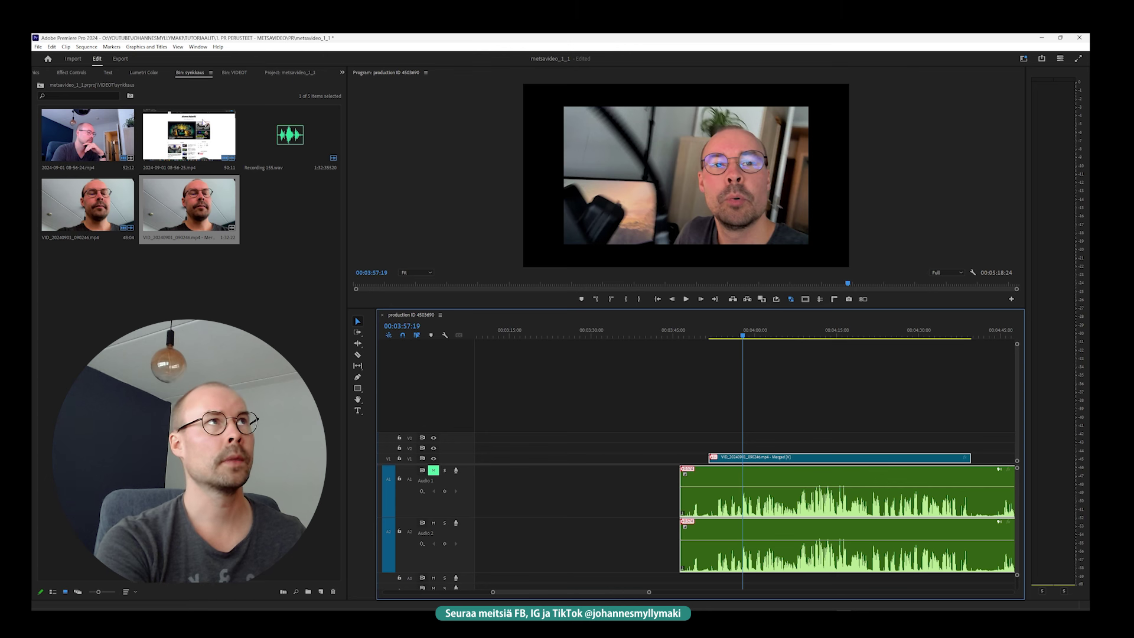
click(273, 130)
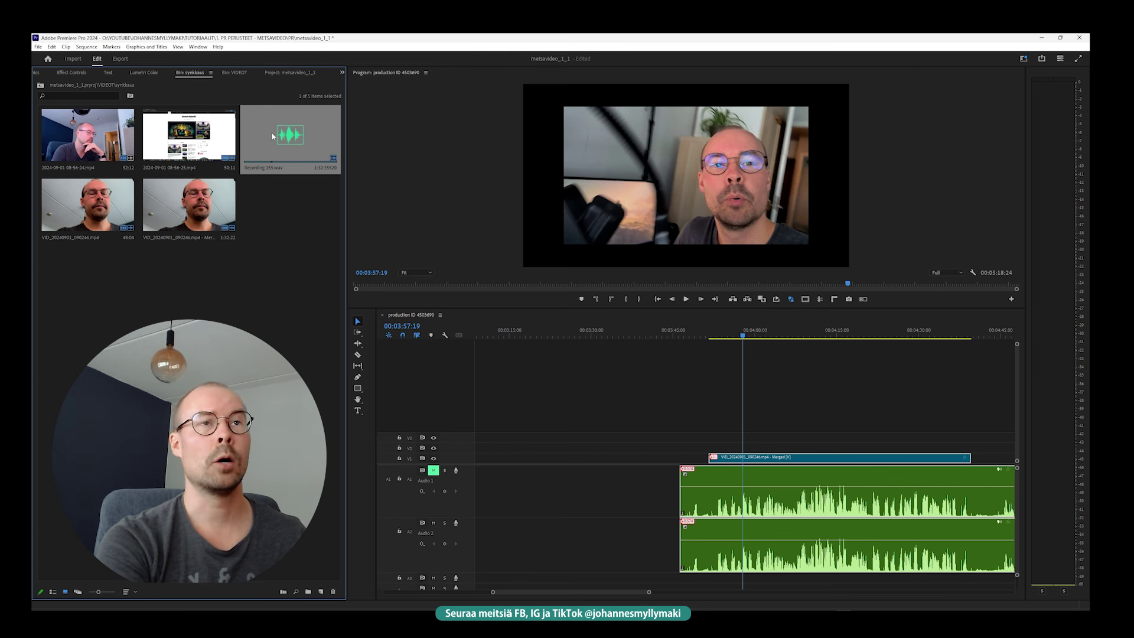
key(=)
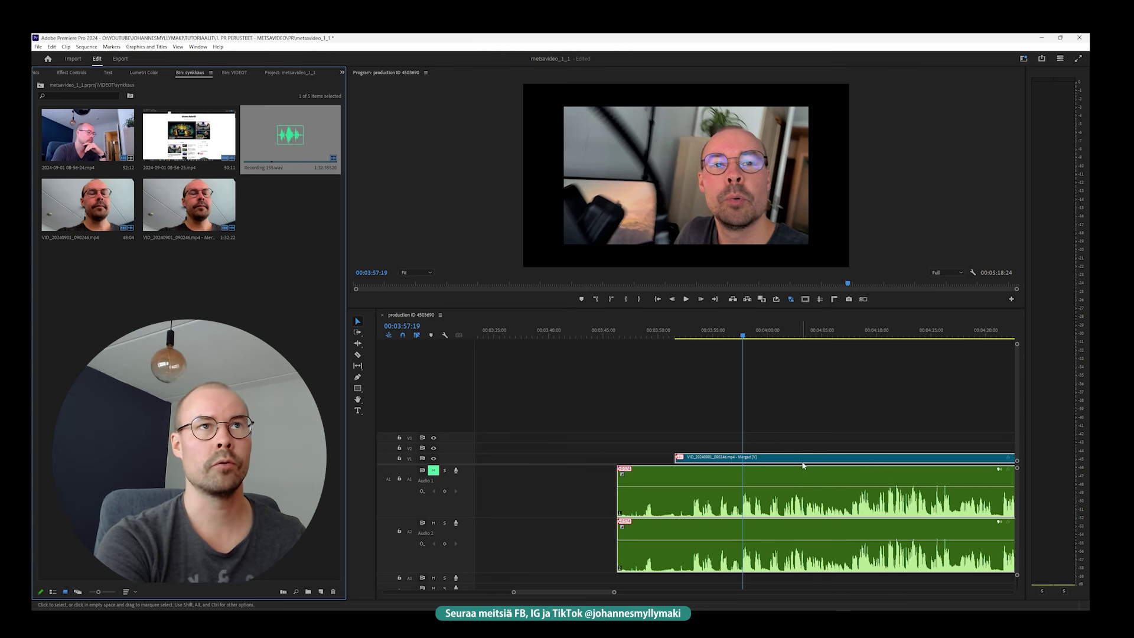
click(691, 335)
key(space)
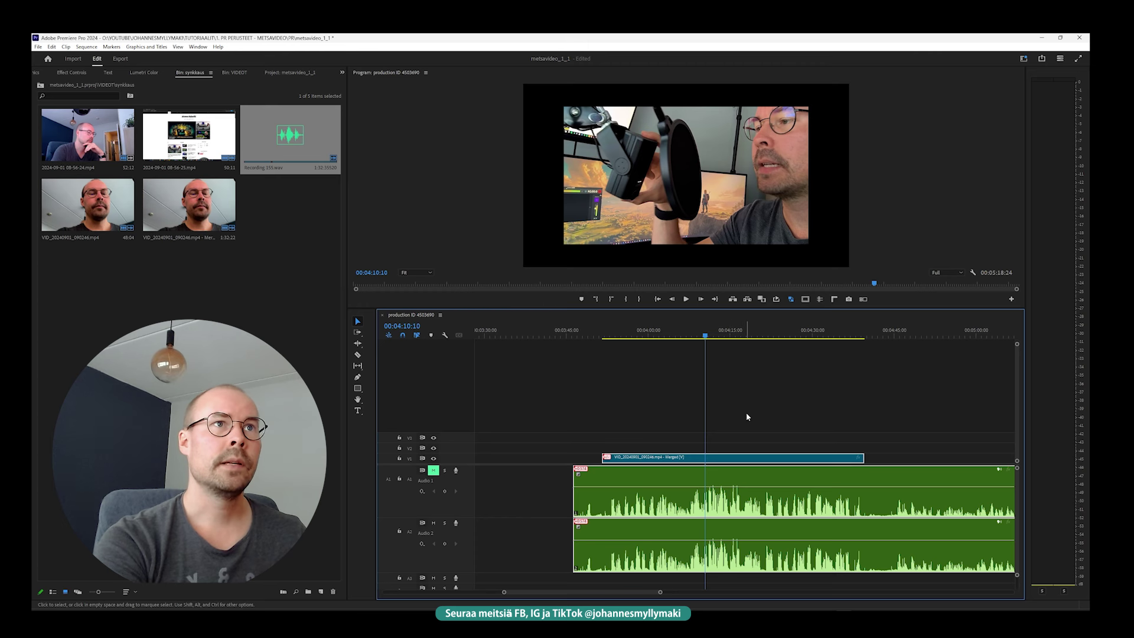
click(762, 403)
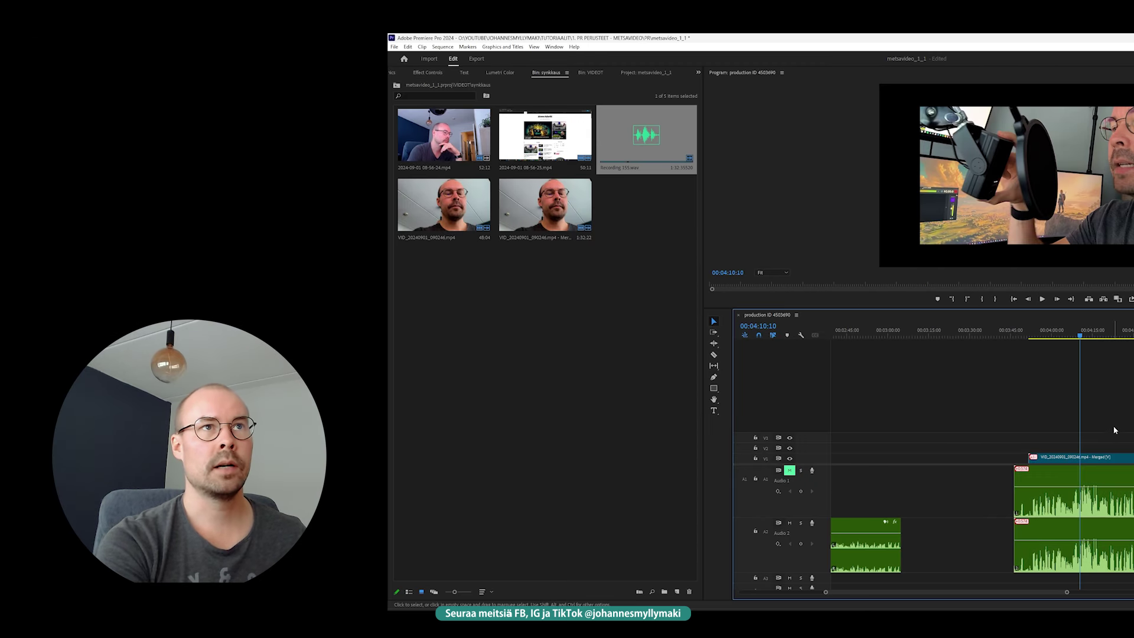
click(1121, 461)
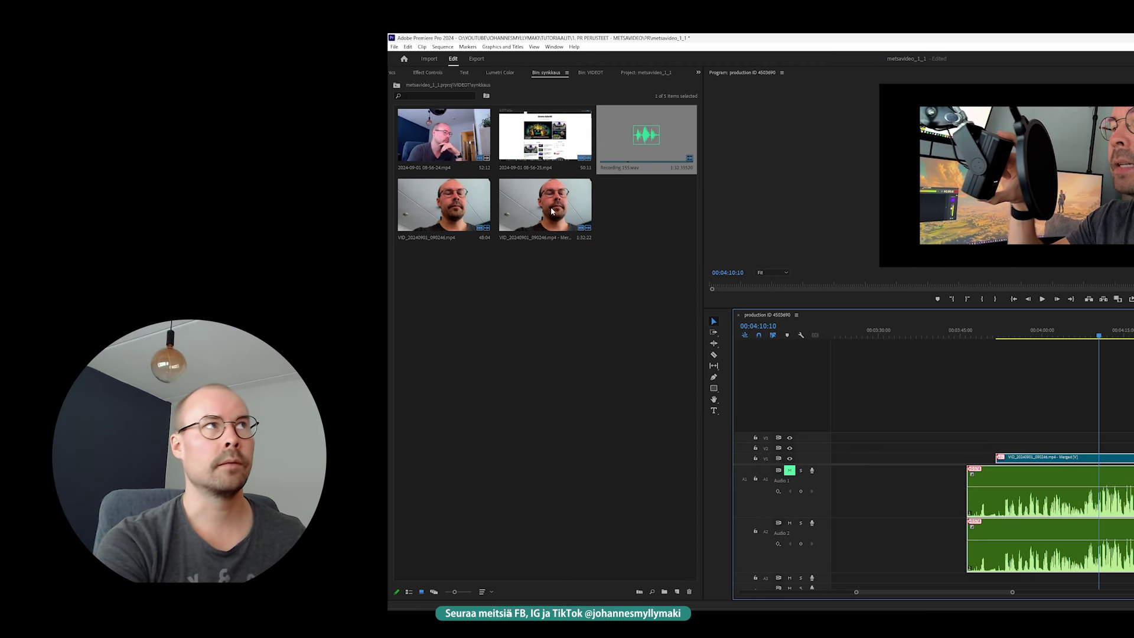
Step: Reopen Merge Clips for the phone video and Recording 155.wav with Remove Audio From AV Clip checked
click(437, 206)
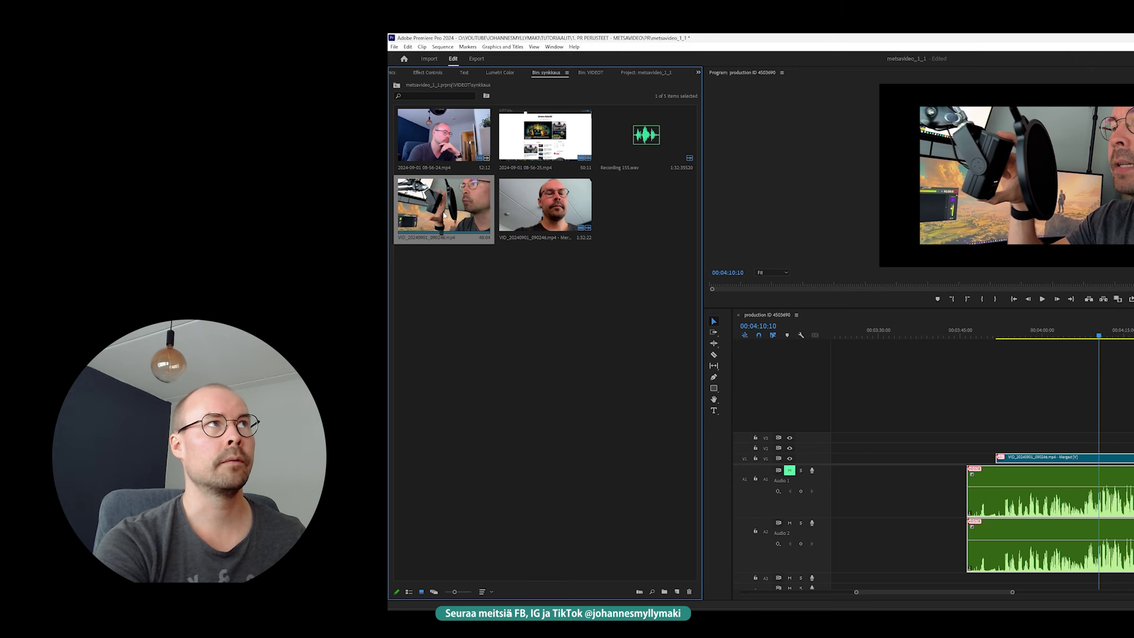
ctrl+click(643, 142)
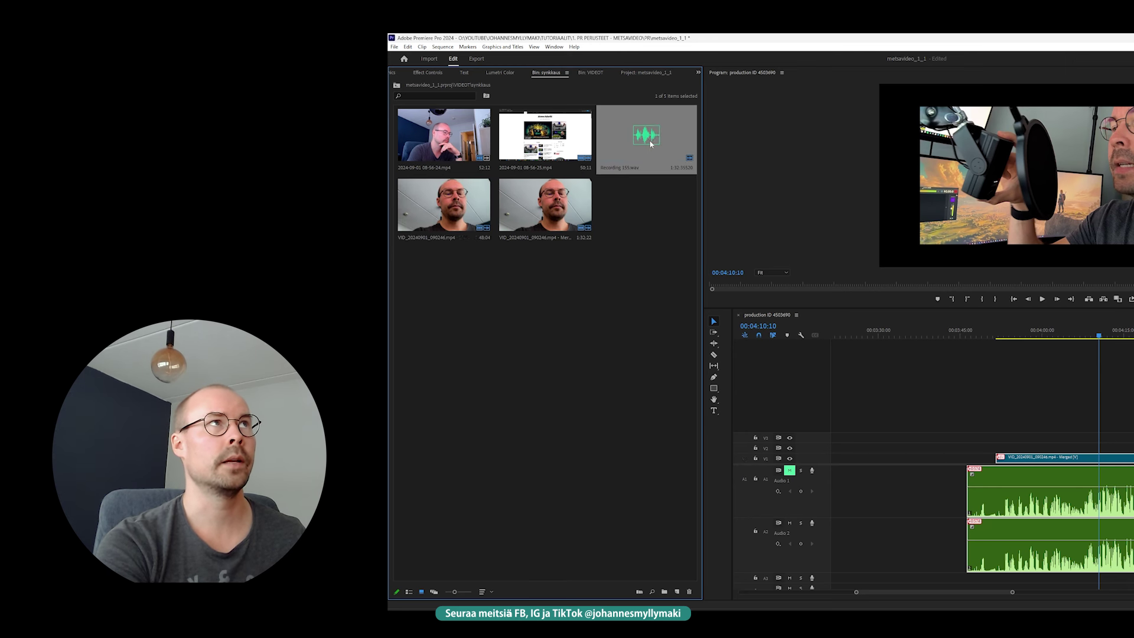
right_click(438, 210)
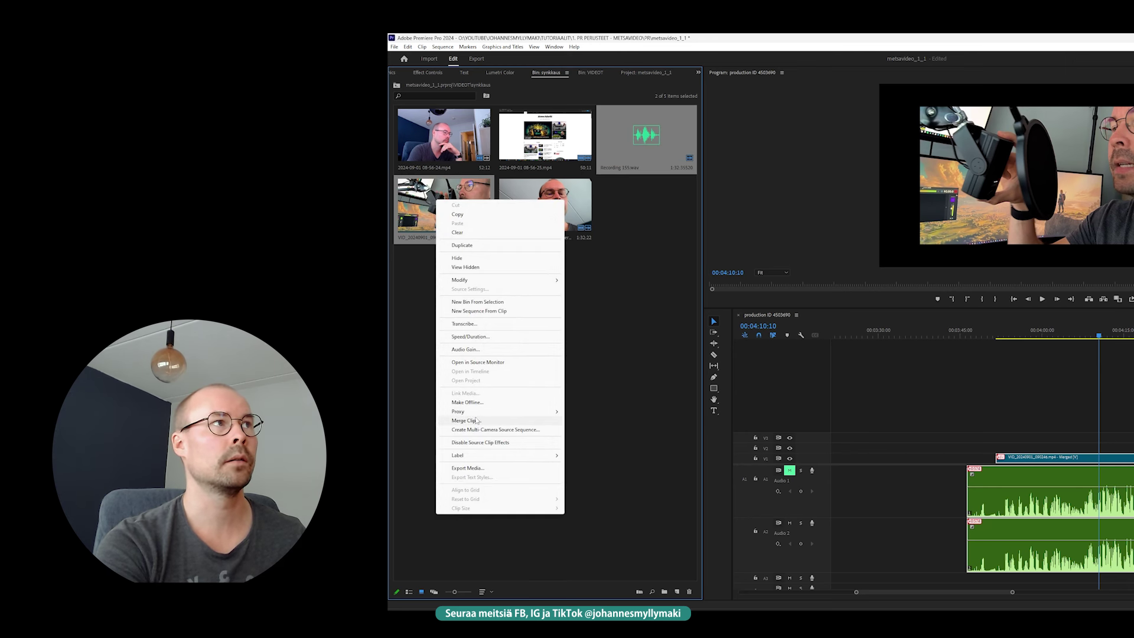
click(481, 419)
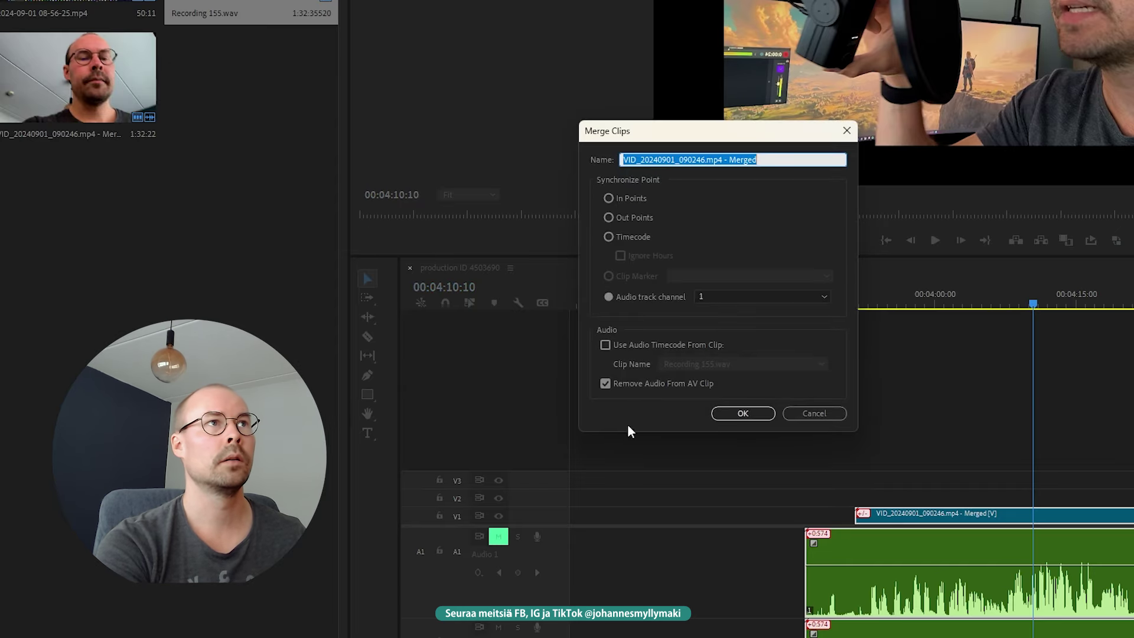
click(605, 384)
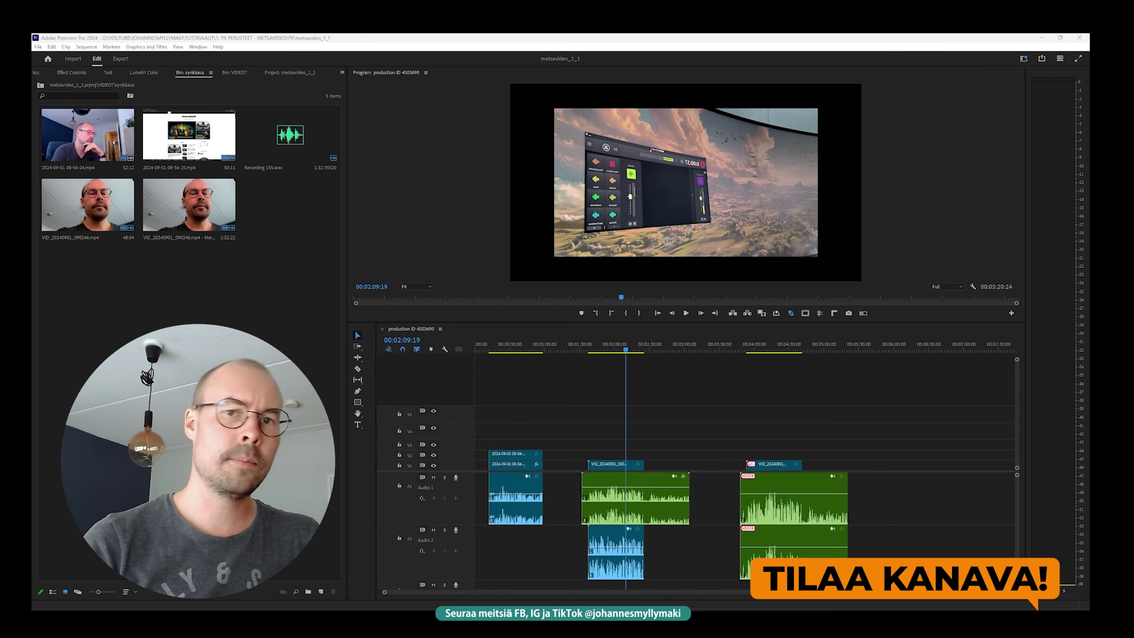
click(671, 438)
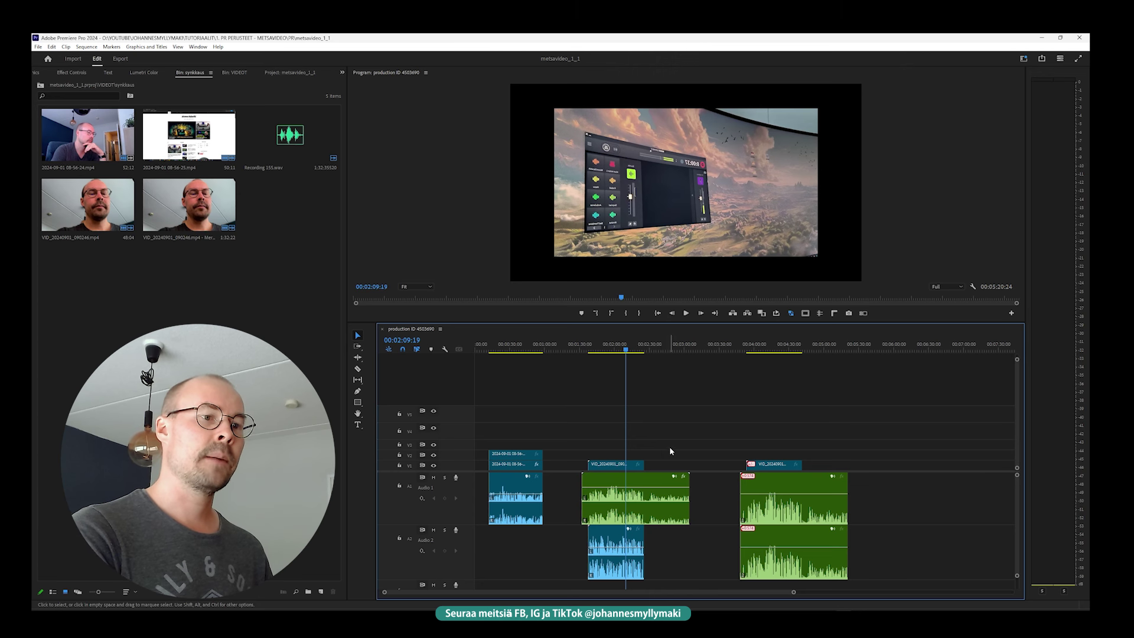
mouse_move(667, 441)
mouse_down()
mouse_move(635, 542)
mouse_move(594, 515)
mouse_up()
right_click(619, 511)
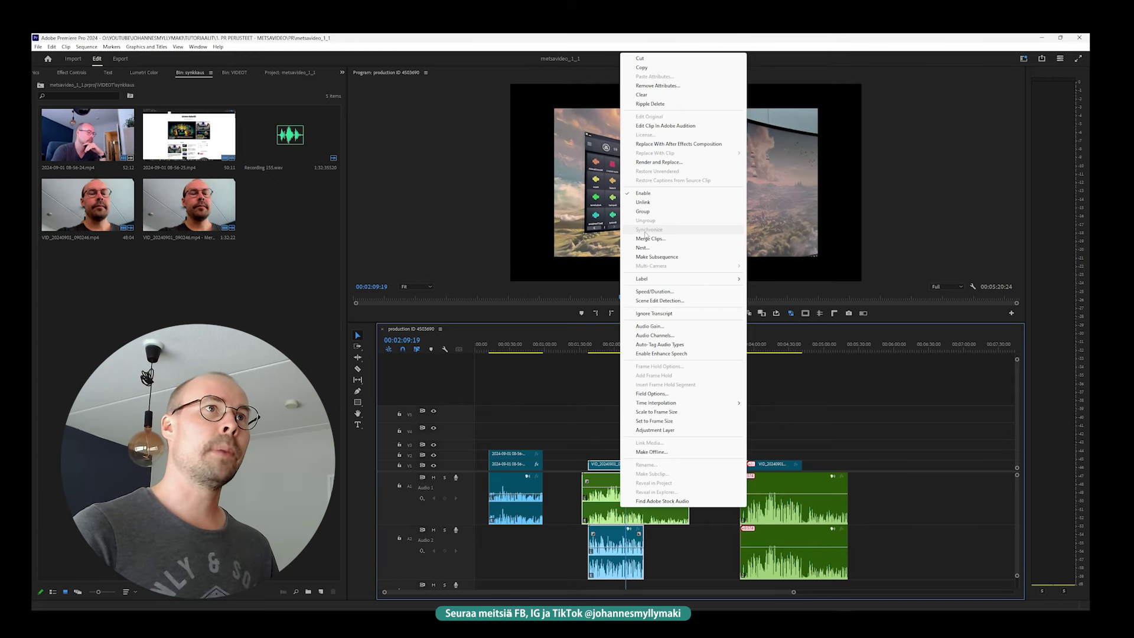
click(603, 427)
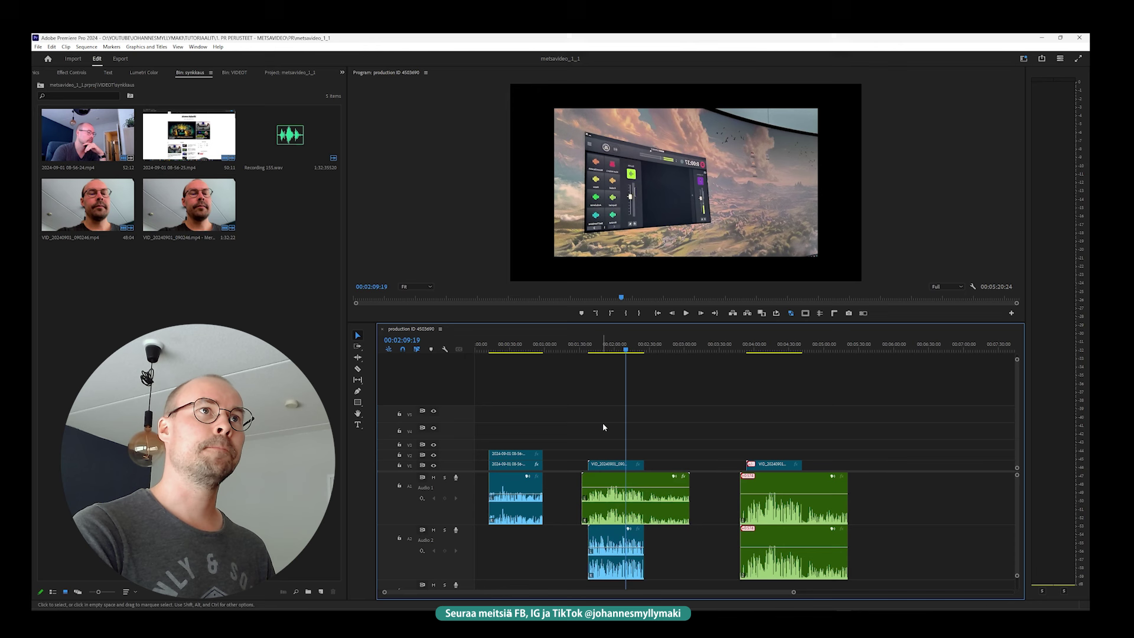
click(613, 465)
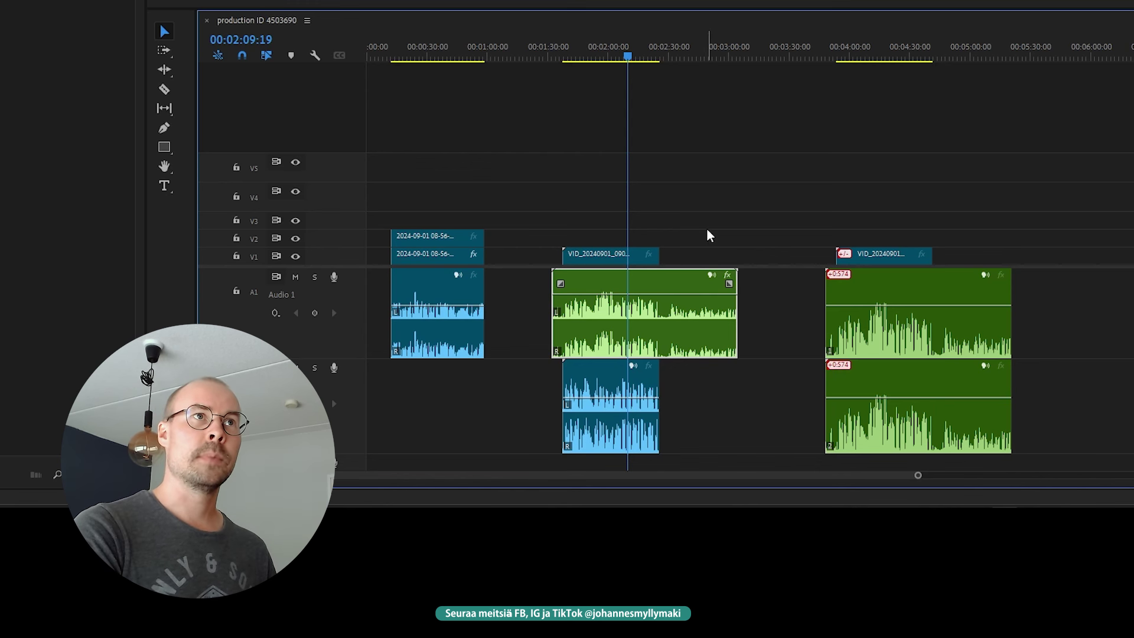
Step: Rearrange the clips at the start, moving the camera audio down to track A2
drag(706, 235, 641, 407)
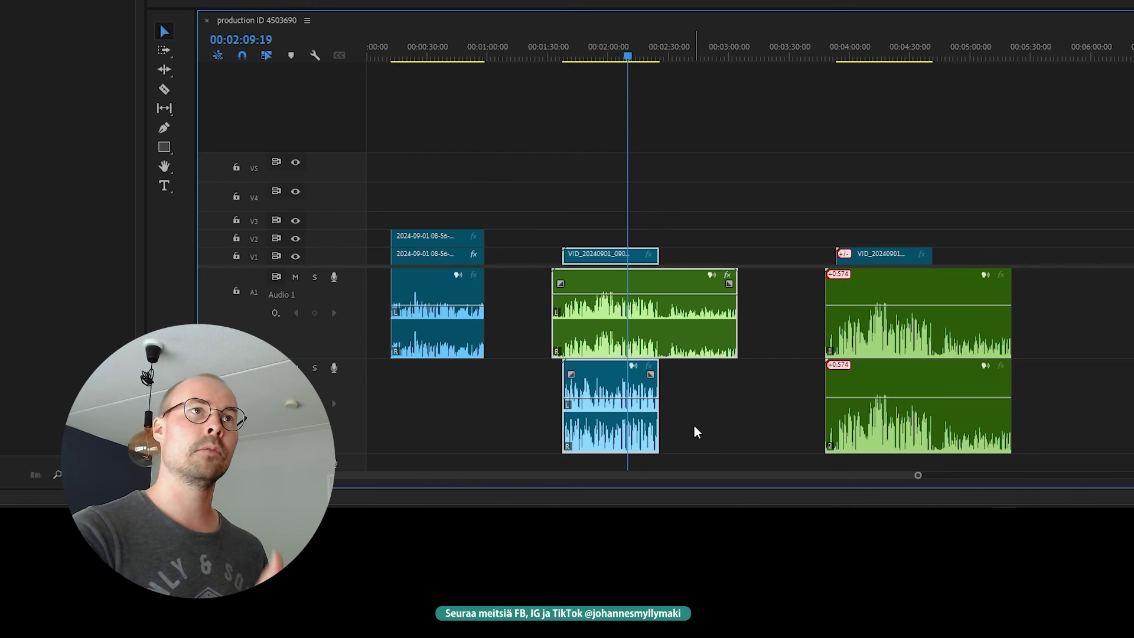
click(696, 215)
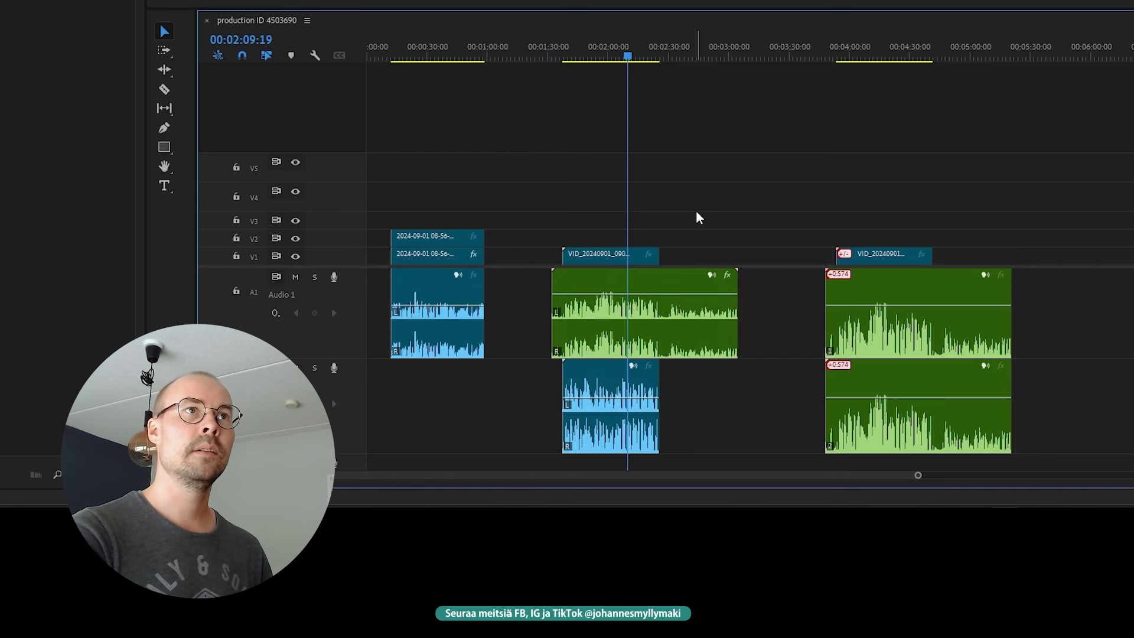
click(621, 255)
key(ctrl+z)
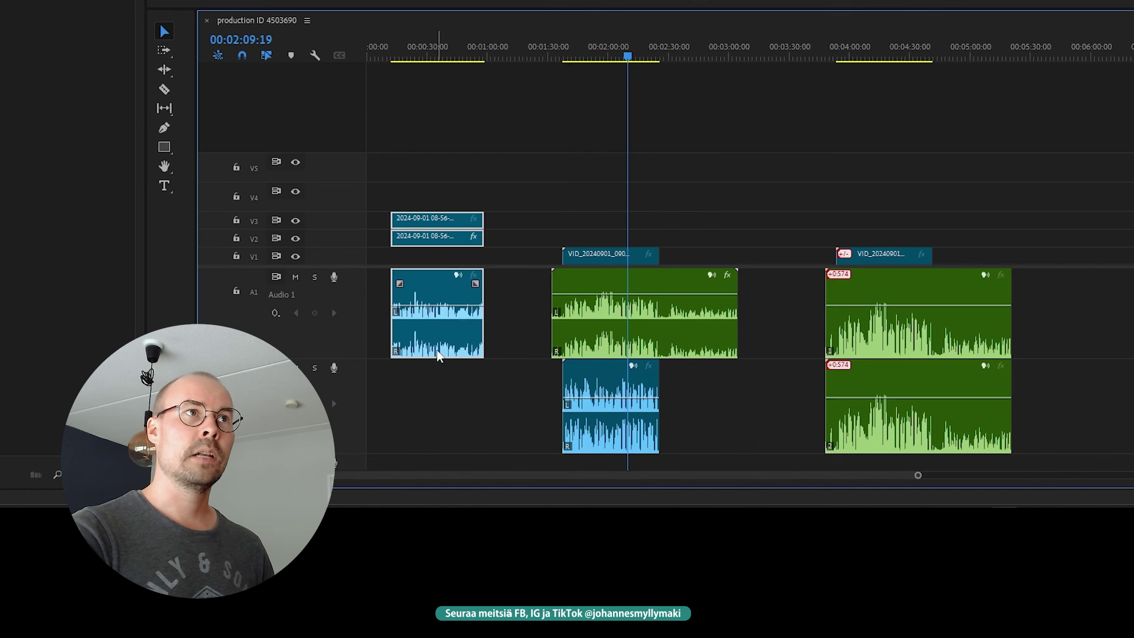
drag(440, 351, 438, 368)
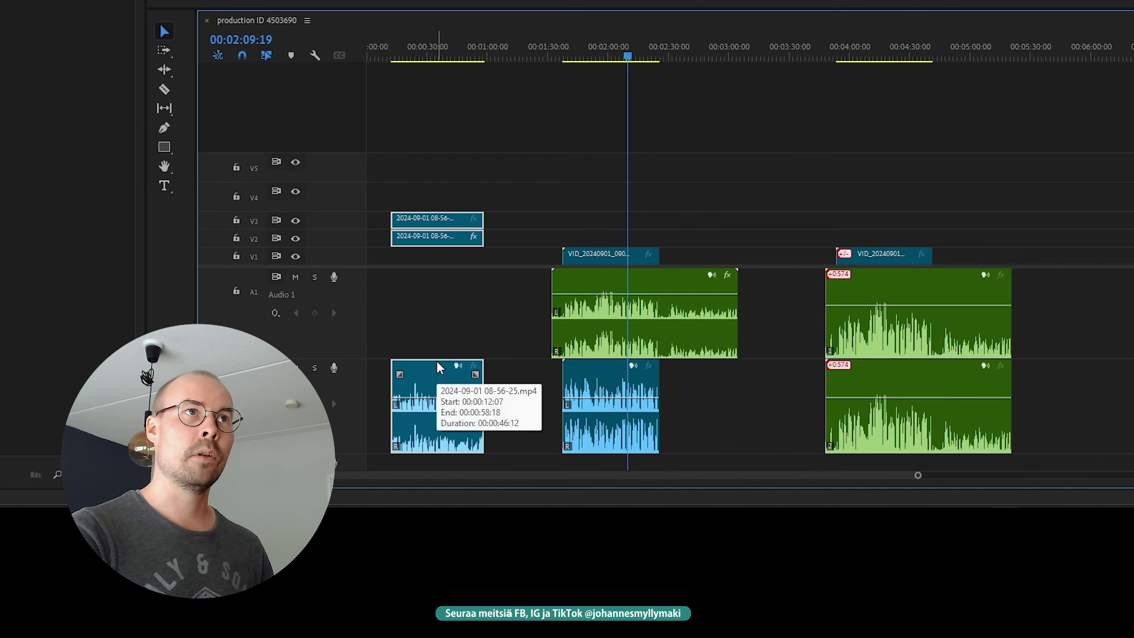
Step: Lift the merged clip's video to V4 and move the green audio onto A1 and A2
drag(886, 258, 885, 199)
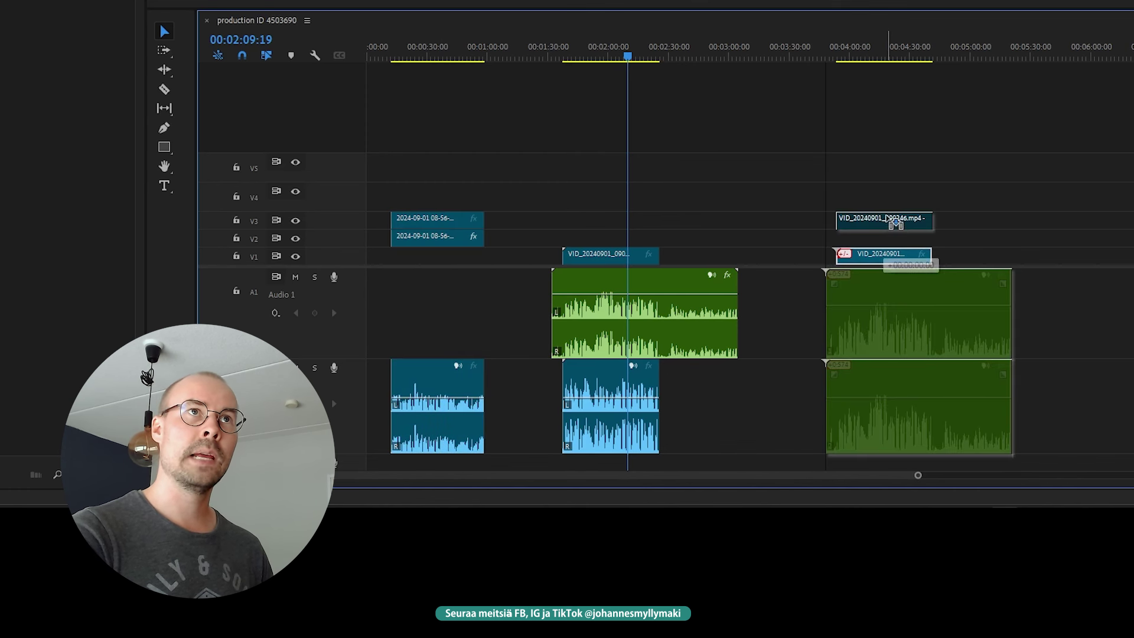
drag(893, 381, 890, 397)
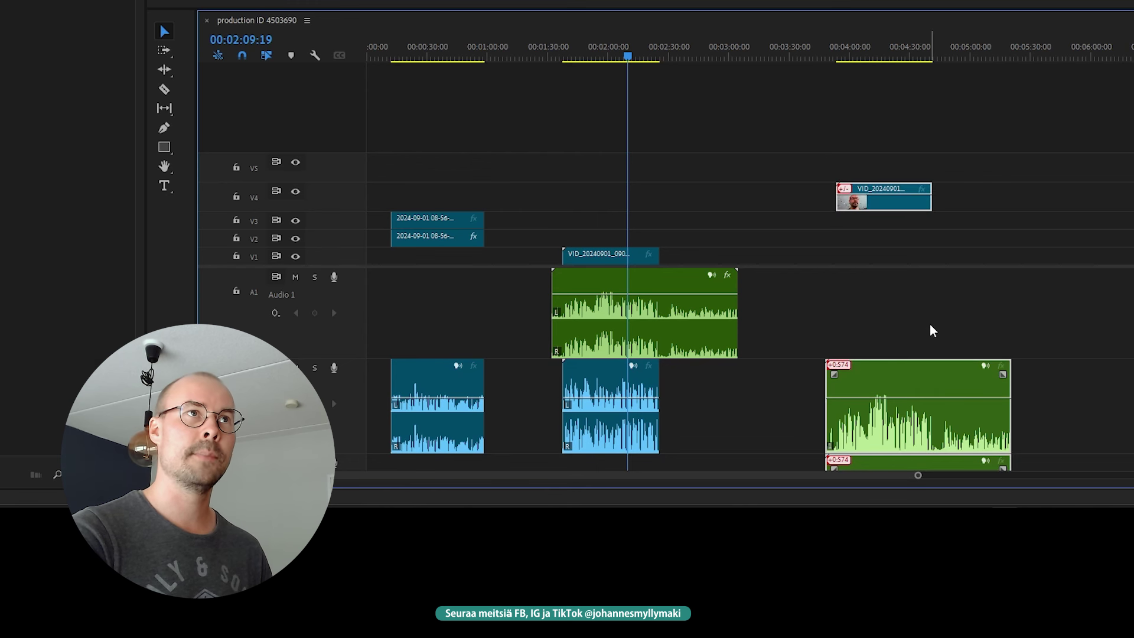
drag(932, 330, 932, 330)
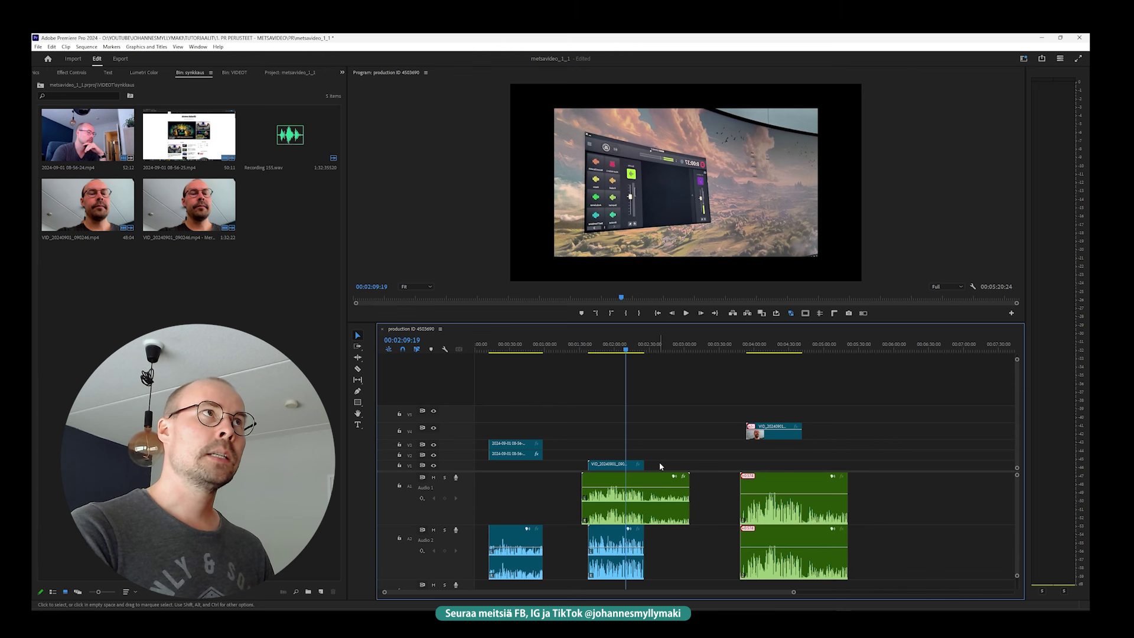
Step: Build a new sequence from the 08-56-24 and 08-56-25 clips and zoom to show both
click(118, 341)
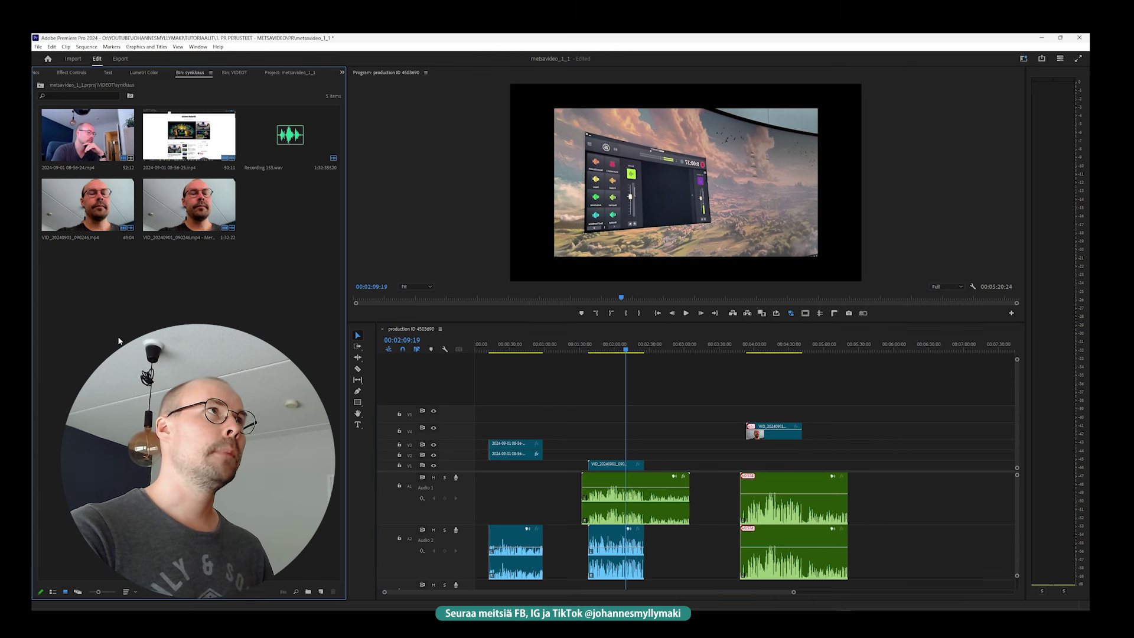
right_click(103, 126)
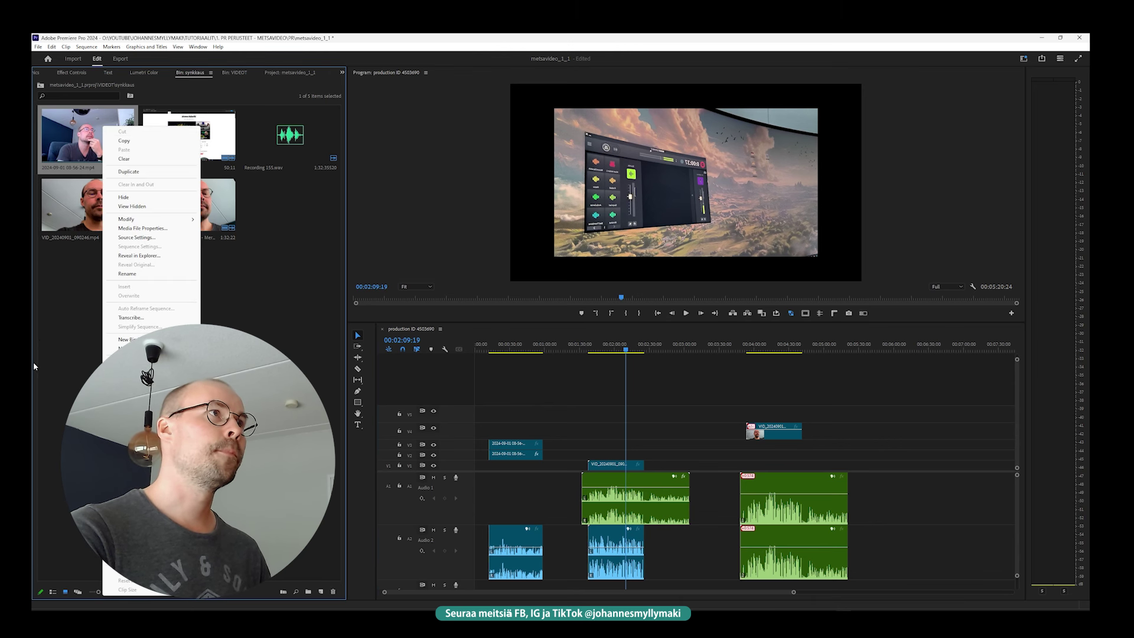
click(69, 339)
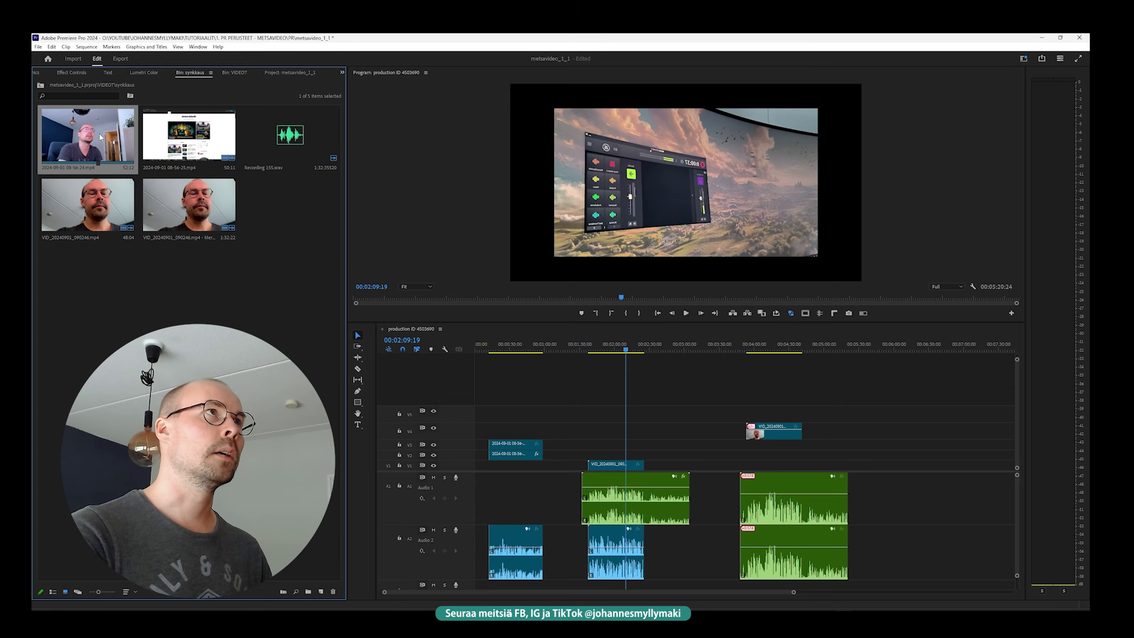
ctrl+click(189, 136)
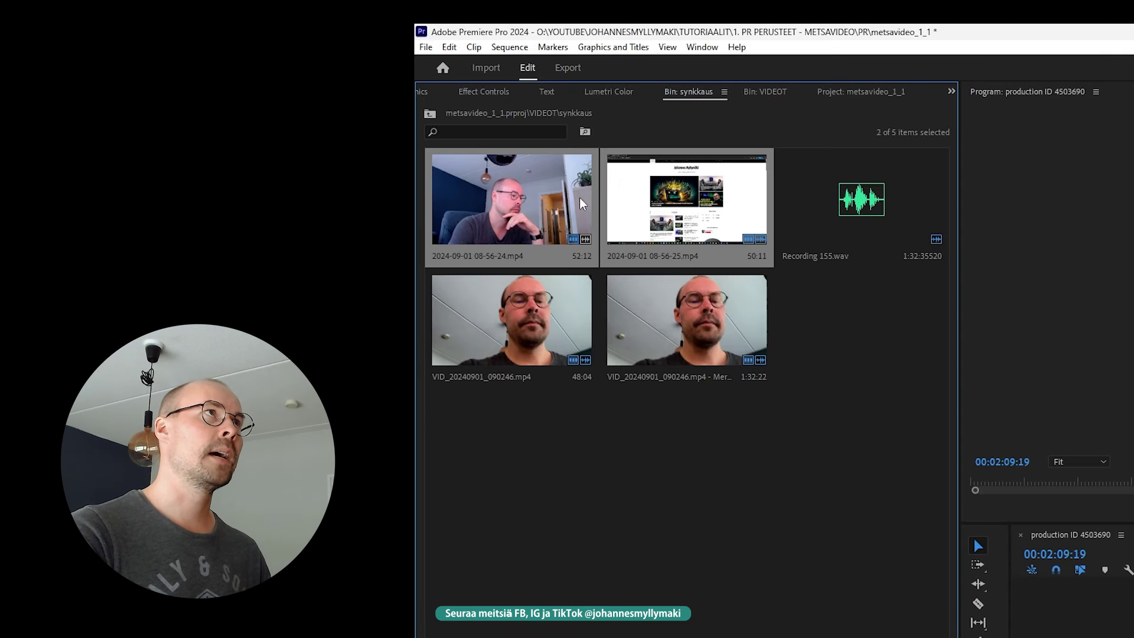
right_click(561, 195)
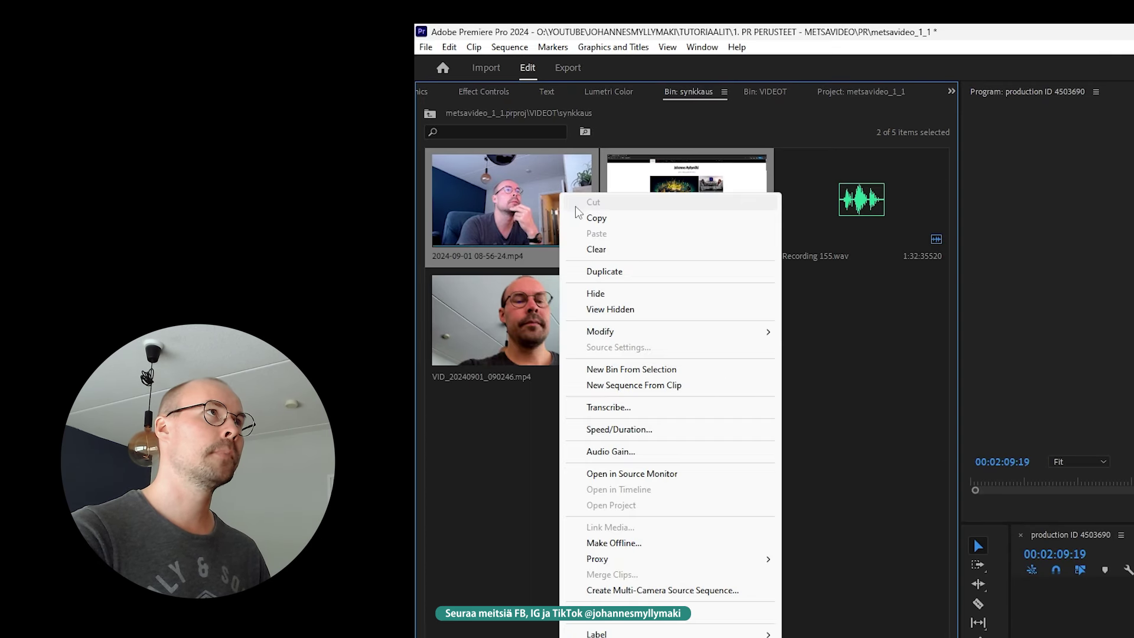
click(635, 385)
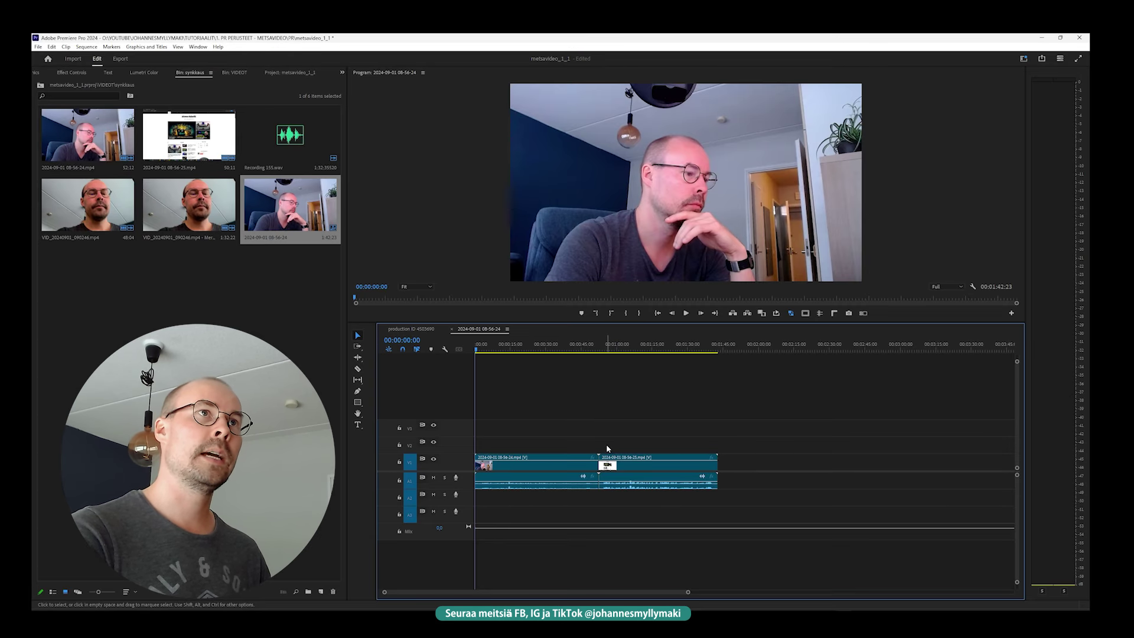
key(=)
key(-)
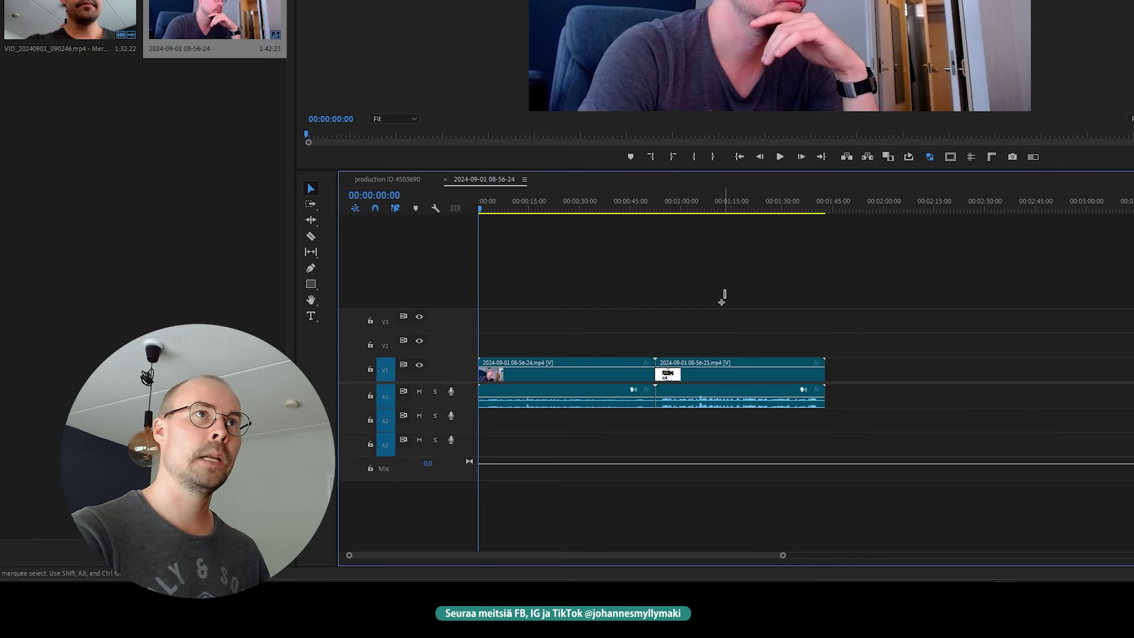
Step: Move the 08-56-25 screen recording onto V2 and A2, then call up Synchronize for both clips
drag(649, 405, 566, 499)
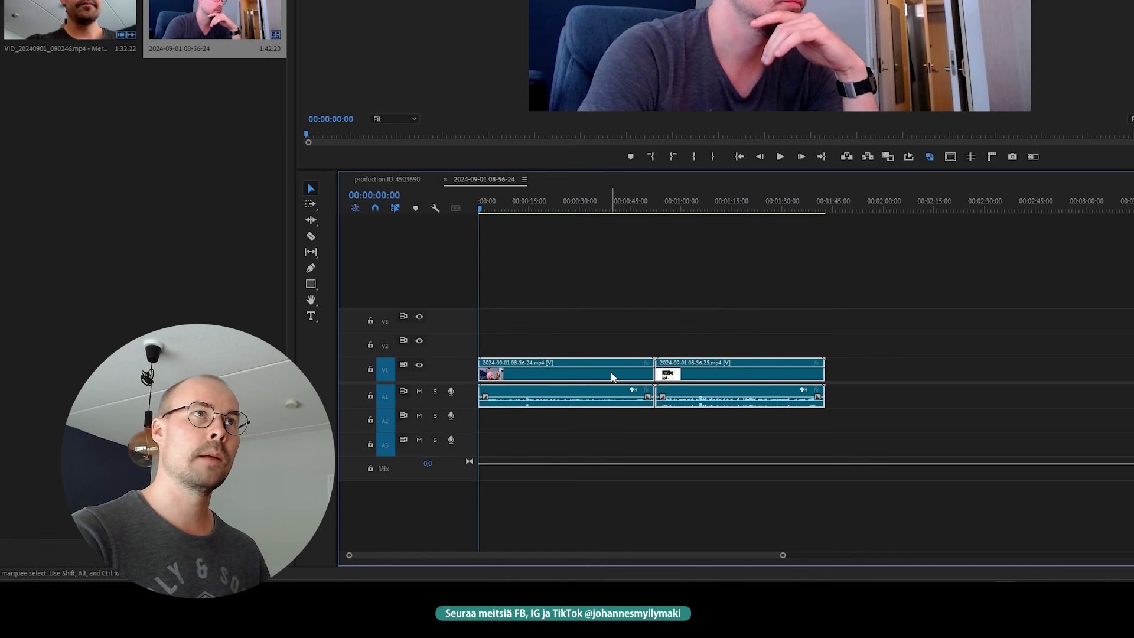
right_click(610, 372)
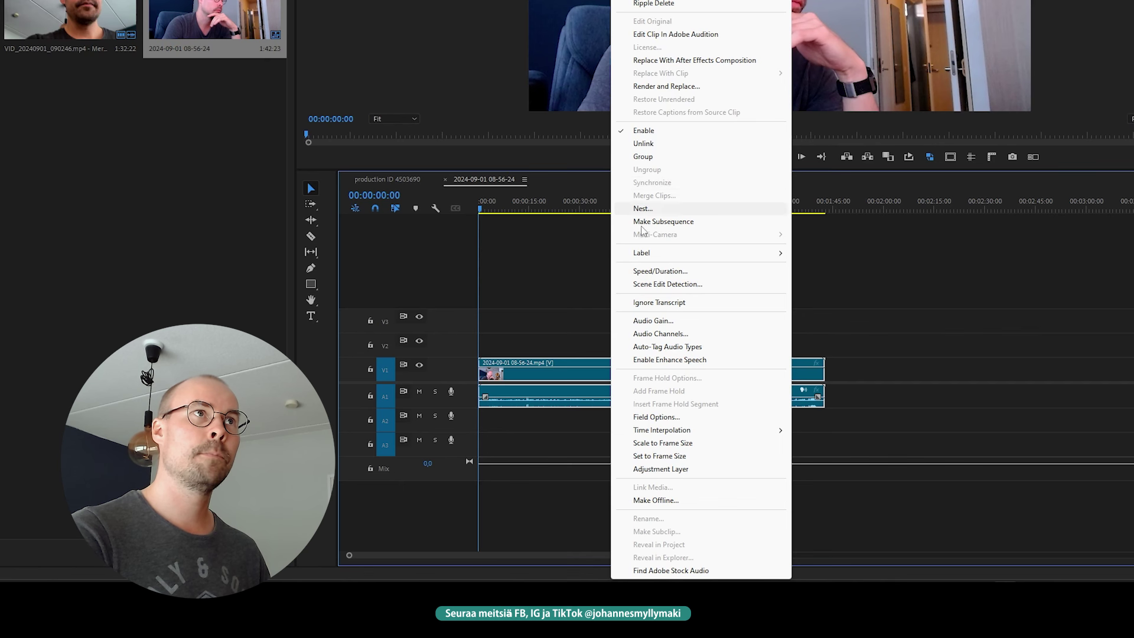
click(643, 208)
drag(714, 363, 715, 424)
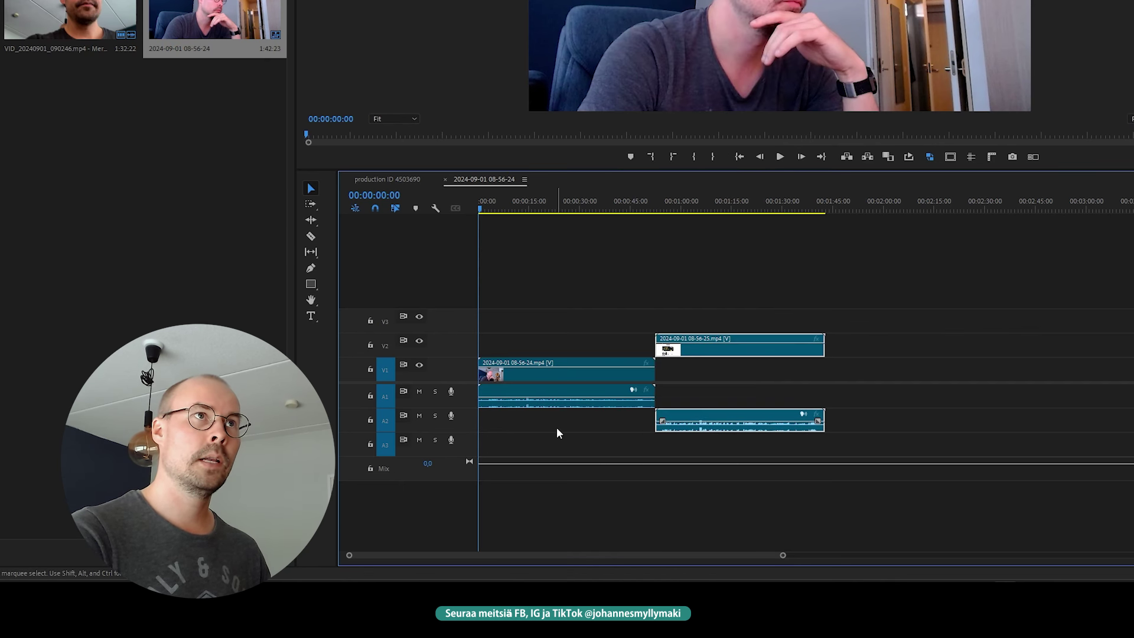
drag(568, 282, 720, 466)
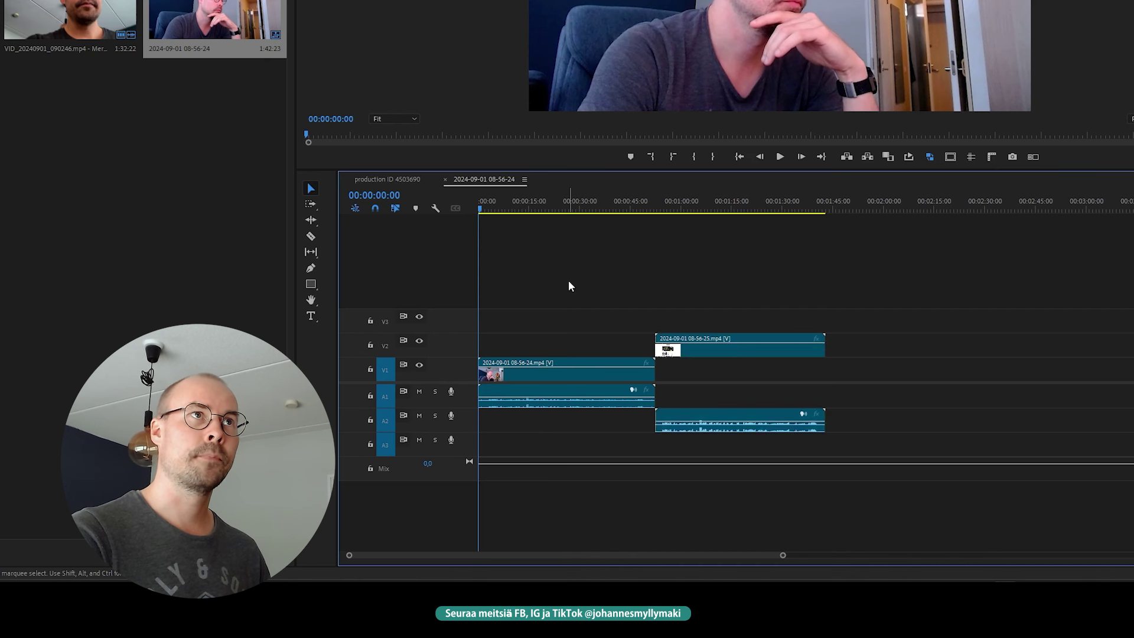
right_click(700, 355)
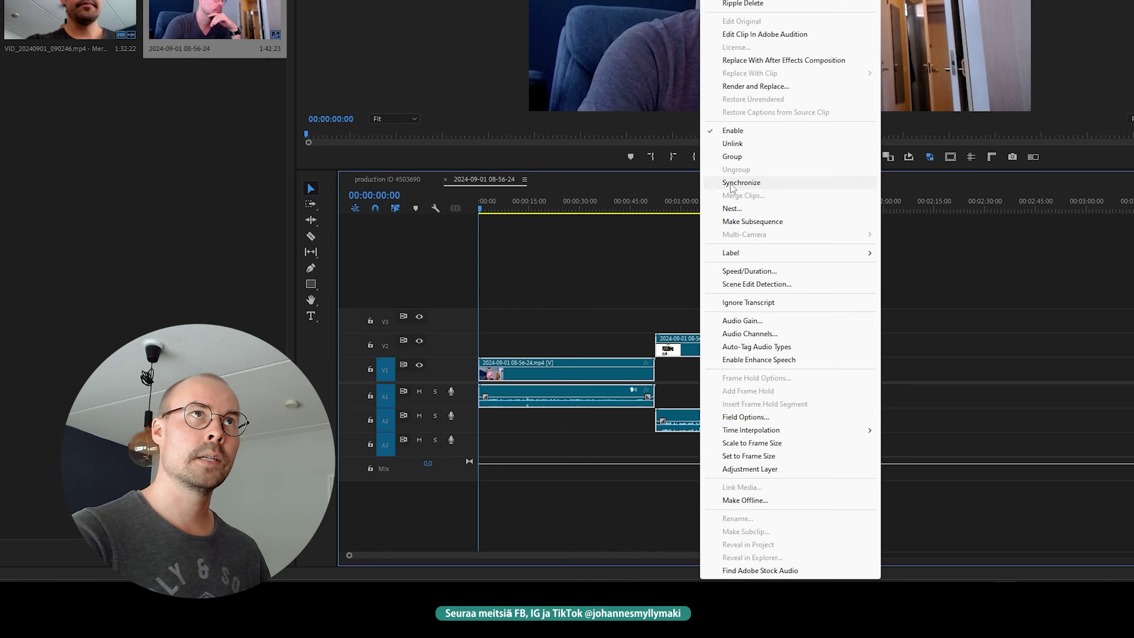
Step: In Synchronize Clips, switch the audio track channel from 2 to 1 and confirm
click(747, 183)
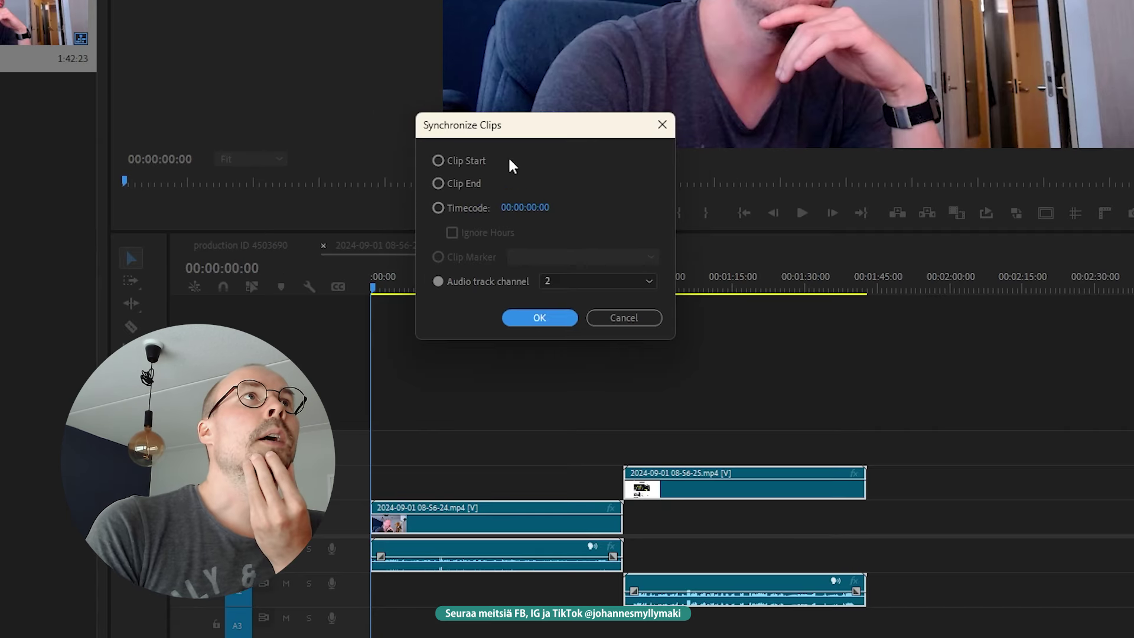
drag(522, 133, 644, 189)
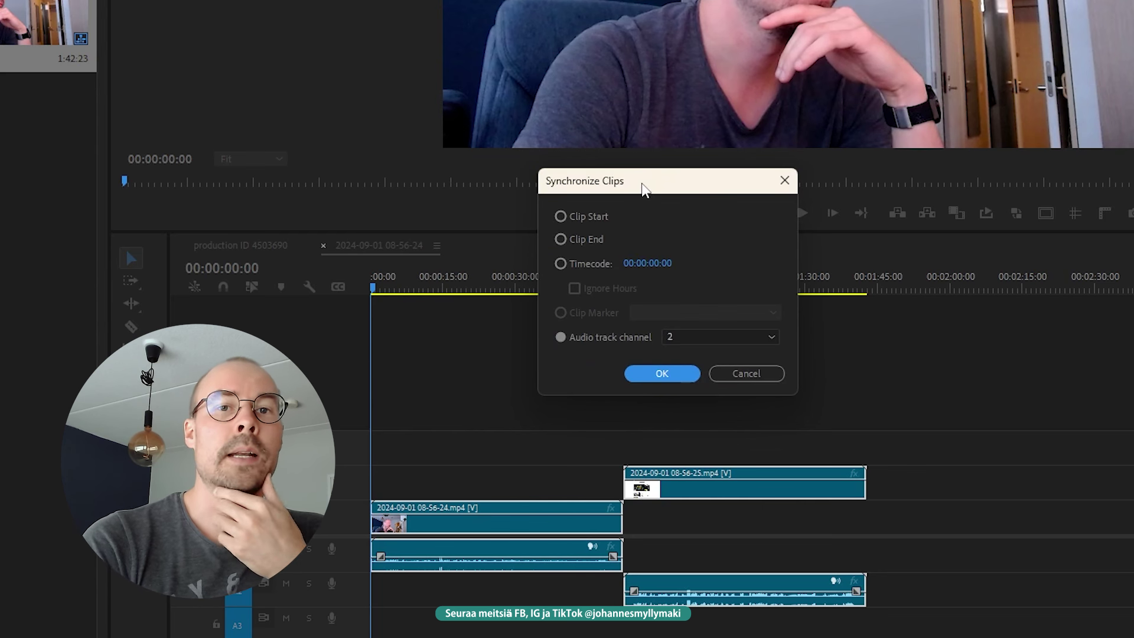
key(Tab)
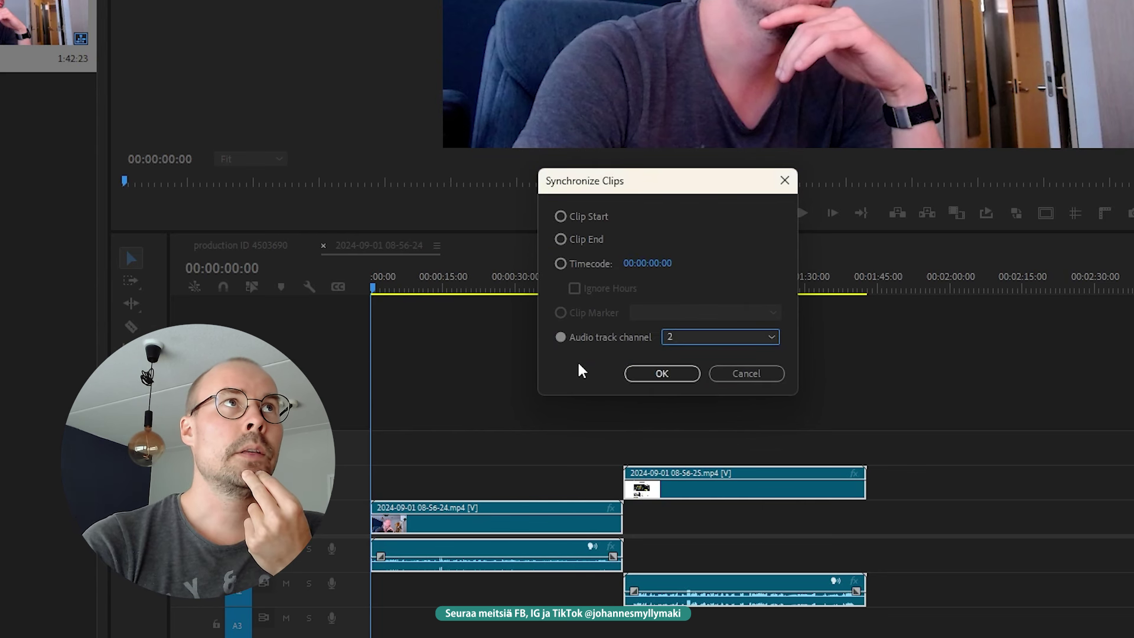
click(680, 335)
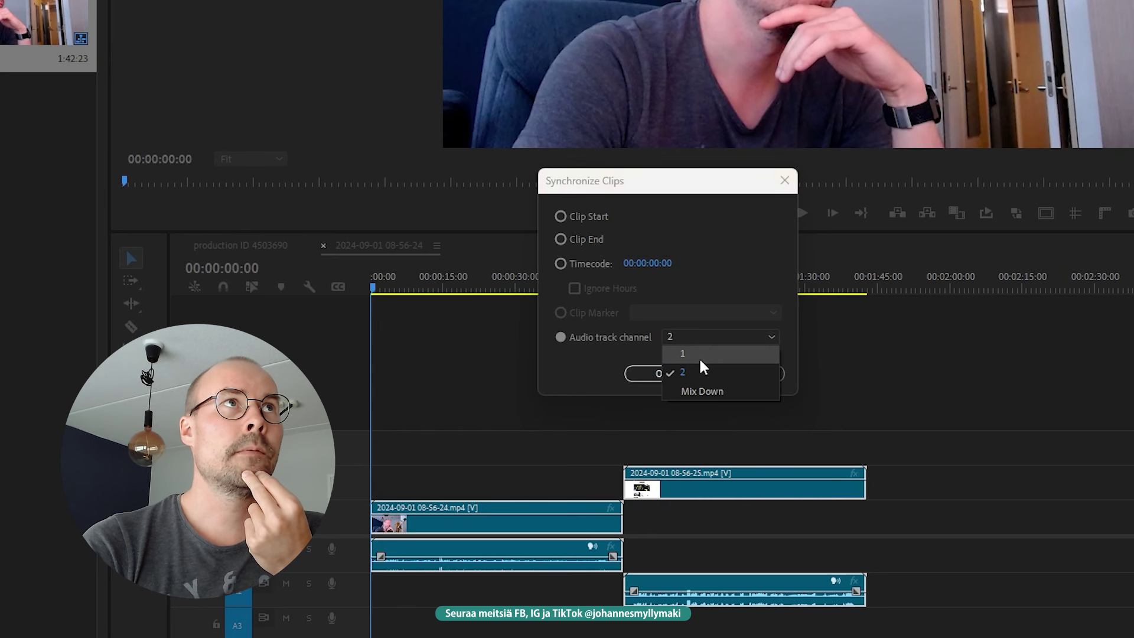
click(700, 354)
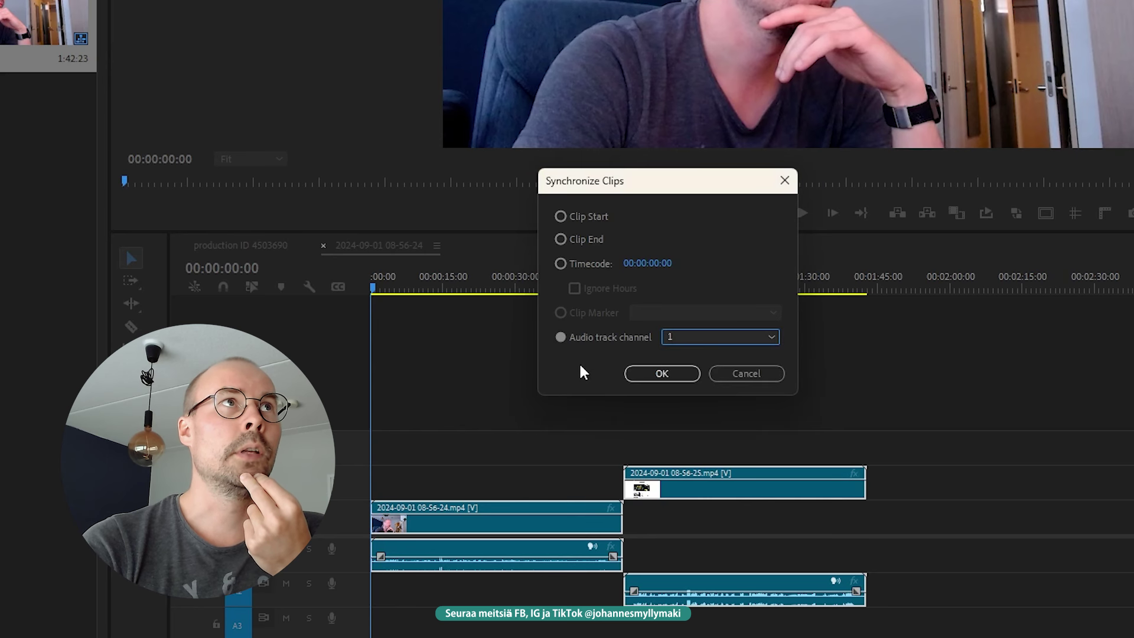
click(663, 374)
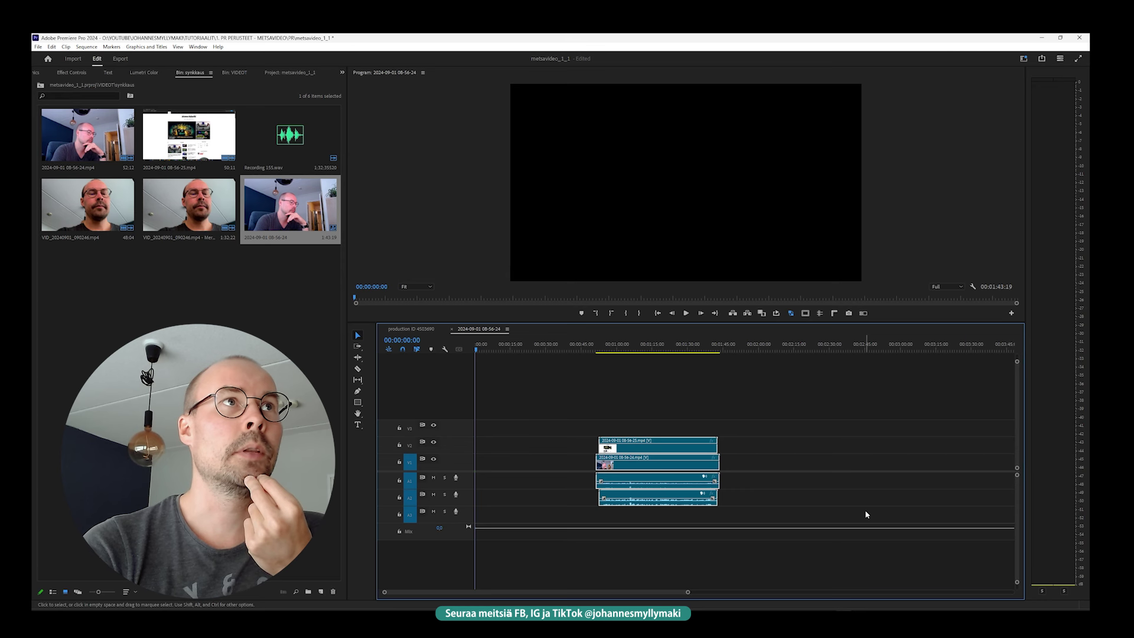
Step: Enlarge the audio tracks, zoom around the playhead at 00:01:05:03, and select all four synced clips
key(backslash)
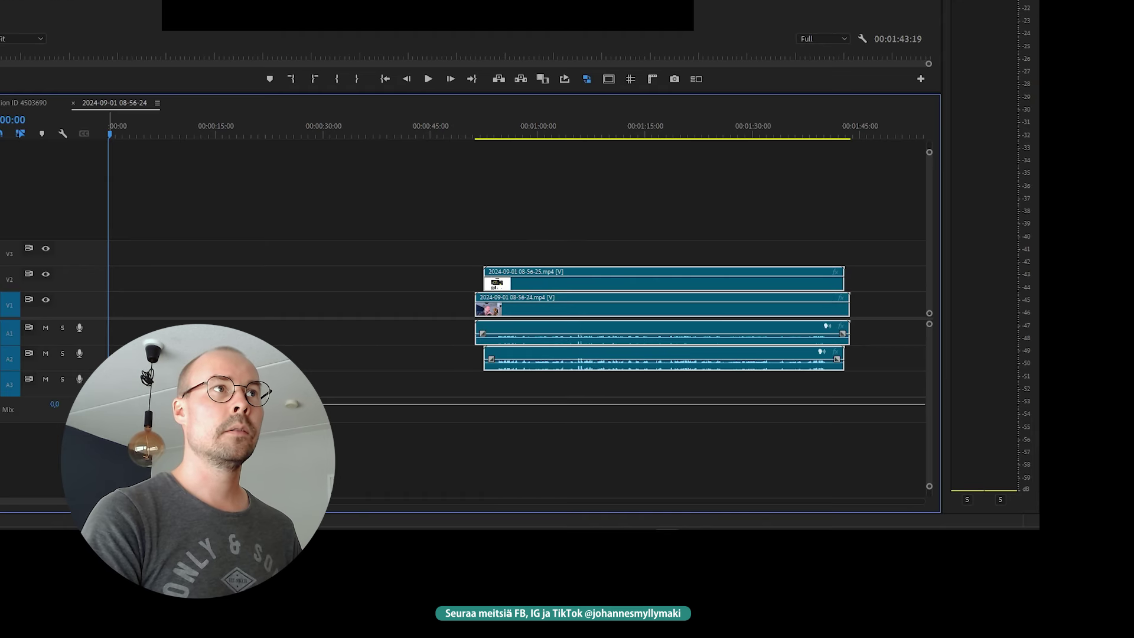
key(alt+equal)
key(minus)
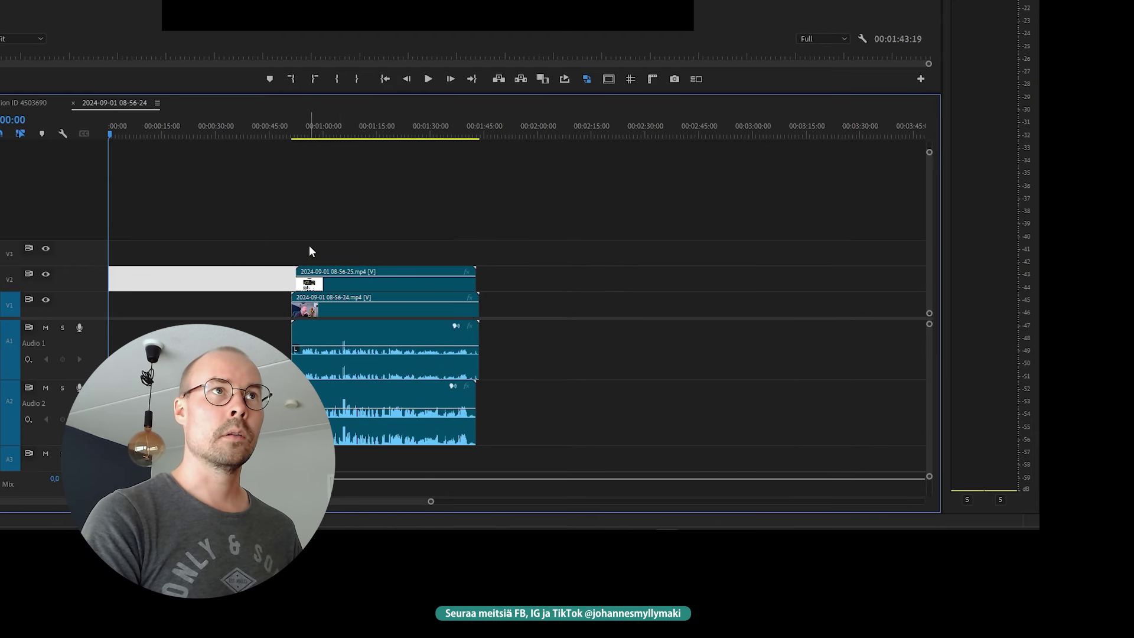
click(338, 133)
key(equal)
key(equal)
key(equal)
click(555, 127)
scroll(612, 221, down, 1)
key(equal)
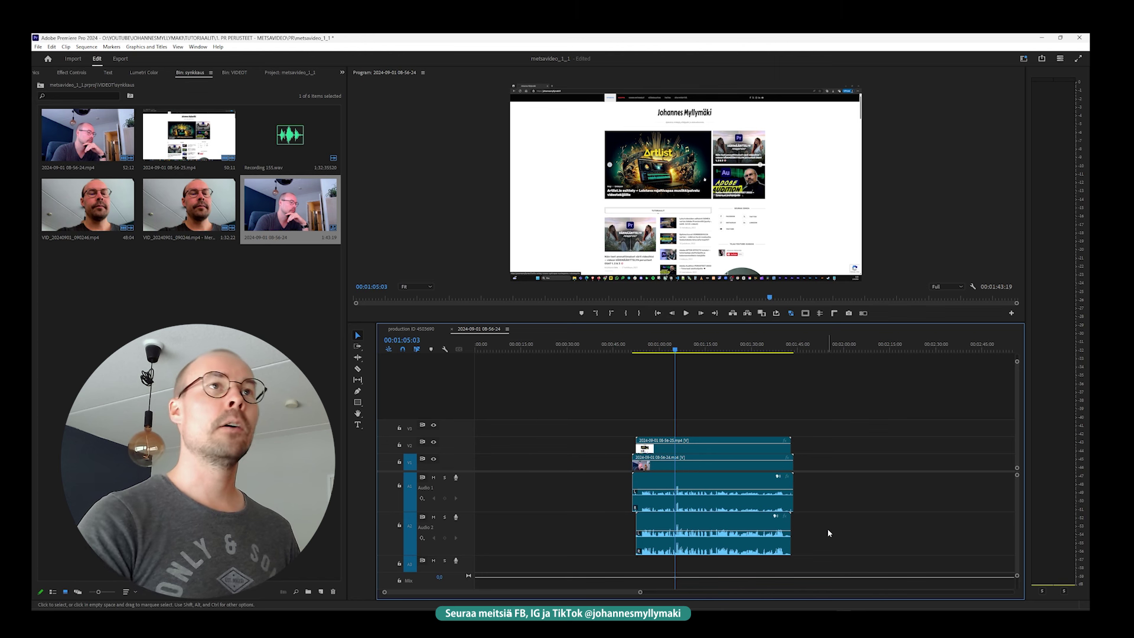
drag(829, 543, 634, 428)
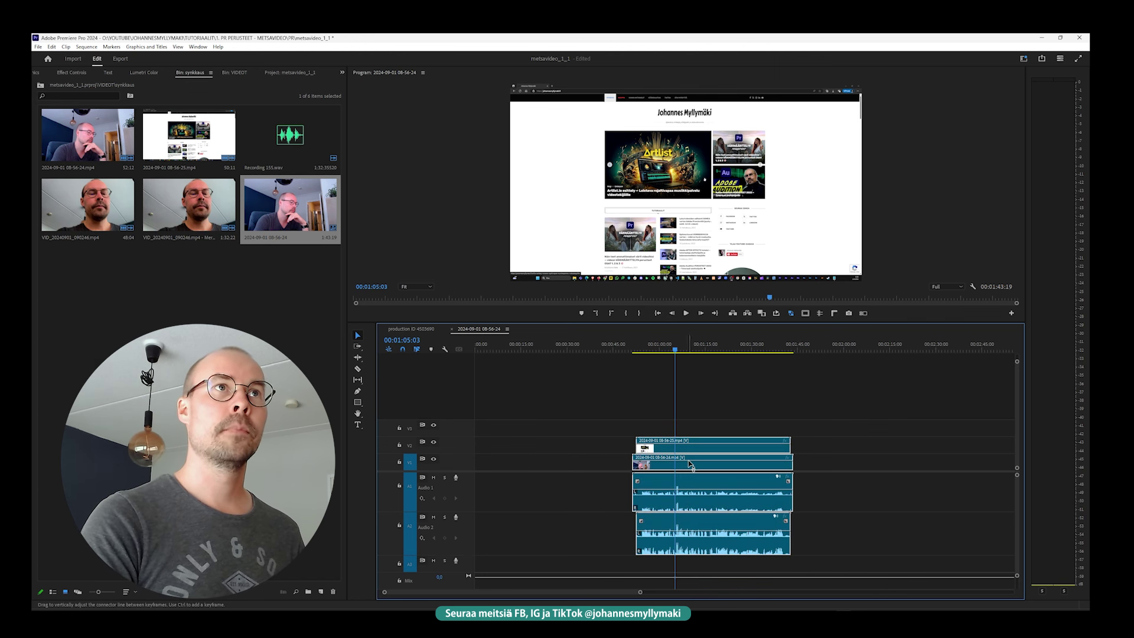
right_click(689, 464)
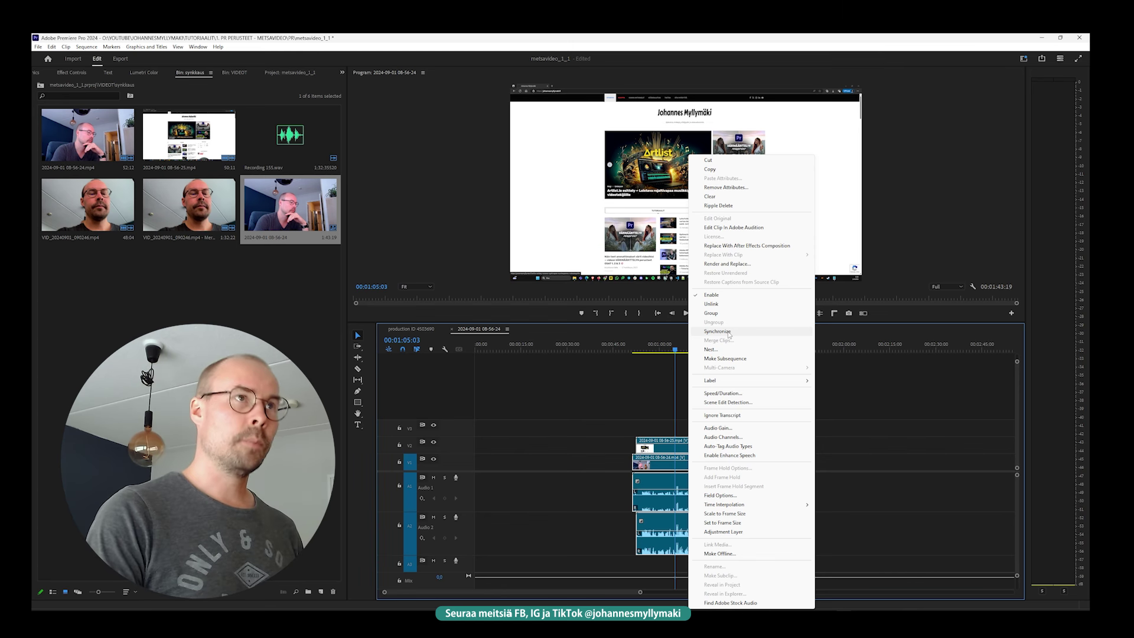
click(658, 405)
key(equal)
key(equal)
key(equal)
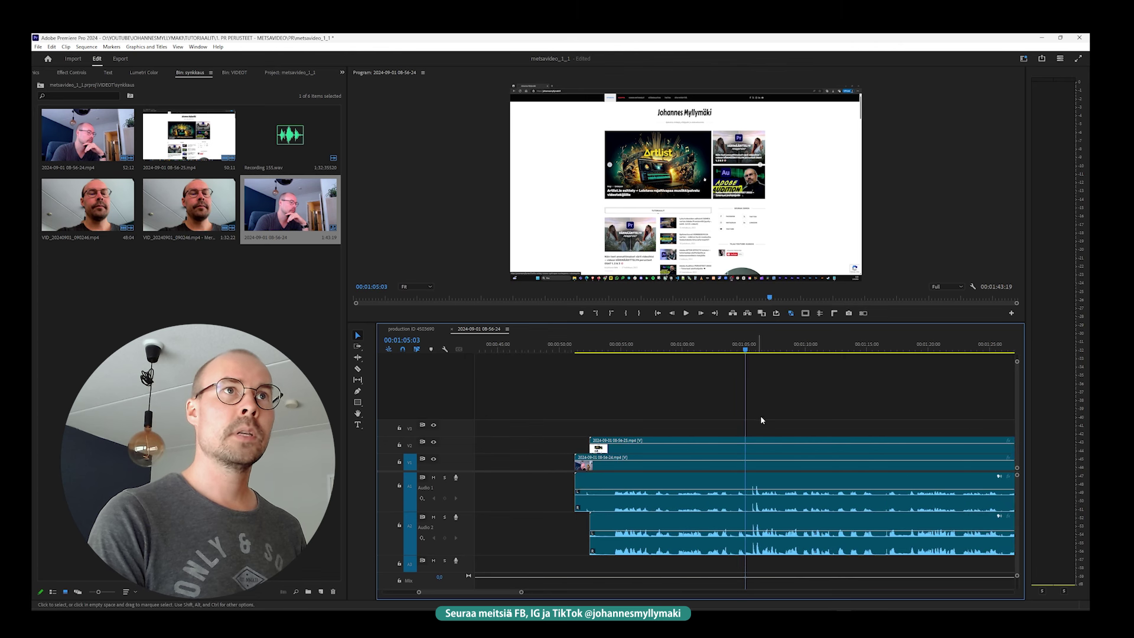
key(equal)
key(equal)
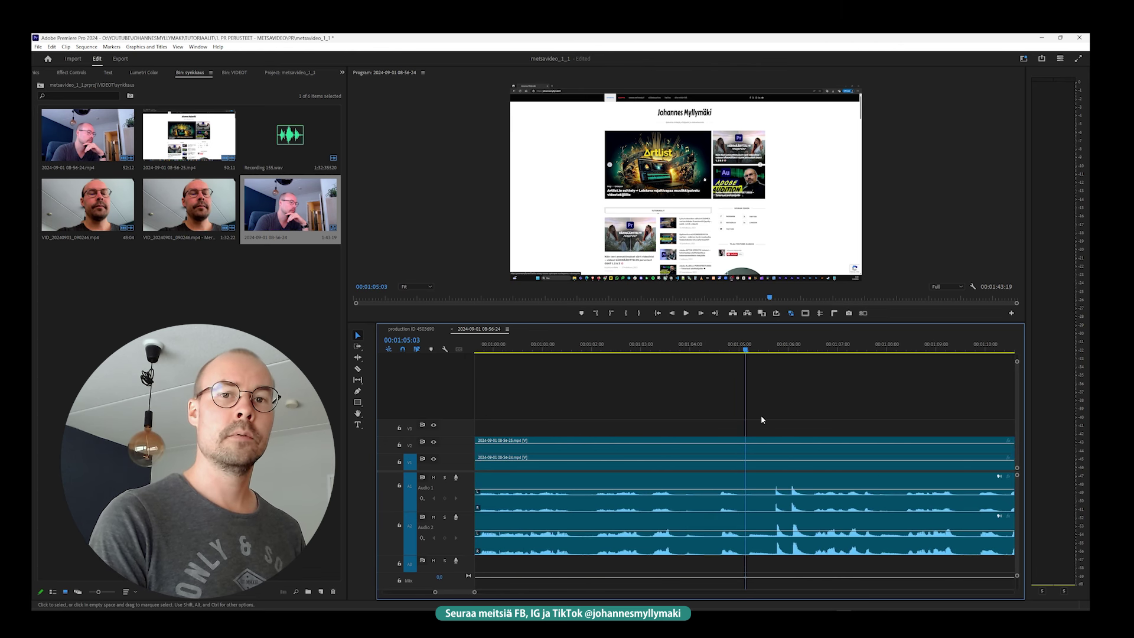
key(minus)
key(minus)
key(minus)
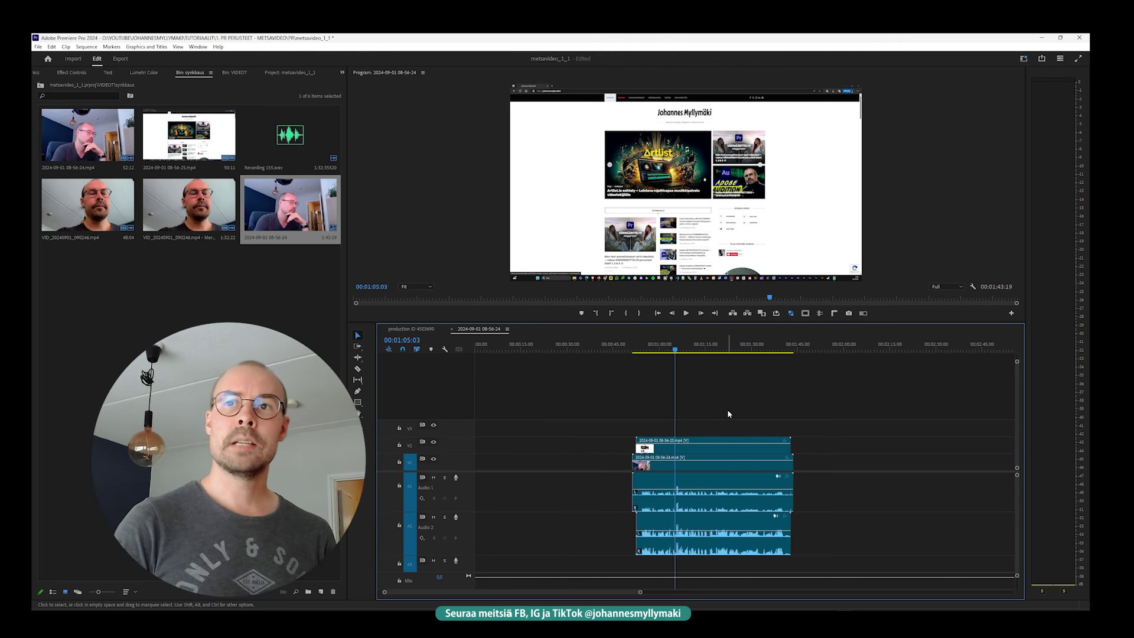